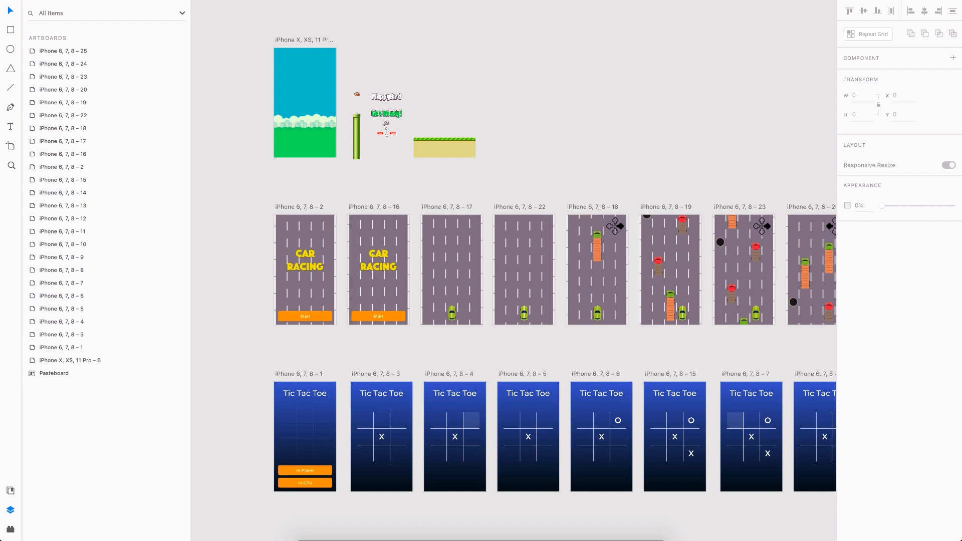
Step: Examine the Tic Tac Toe artboards from the start screen through the first X and O moves
{"action": "scroll", "coordinate": [251, 423], "scroll_direction": "up", "scroll_amount": 5}
{"action": "scroll", "coordinate": [251, 423], "scroll_direction": "down", "scroll_amount": 3}
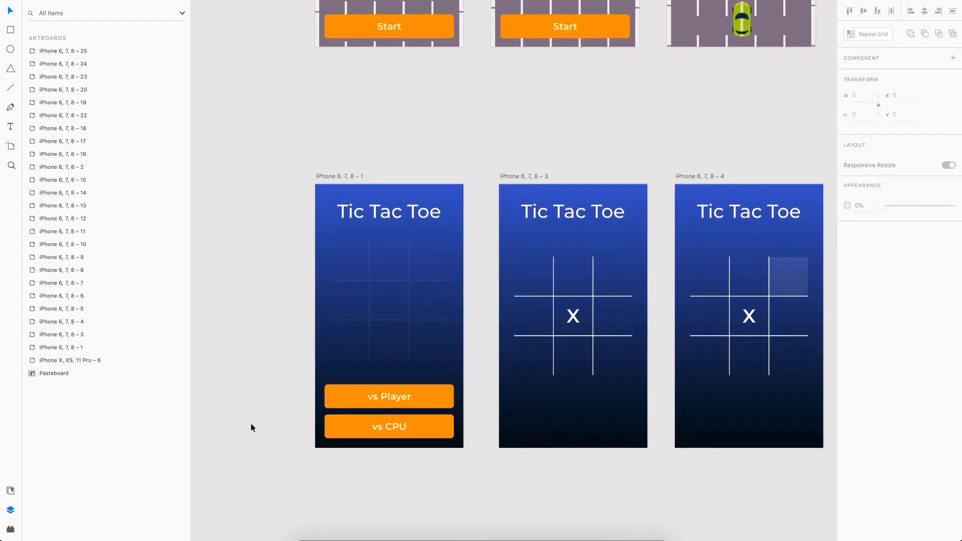
{"action": "scroll", "coordinate": [251, 422], "scroll_direction": "up", "scroll_amount": 3}
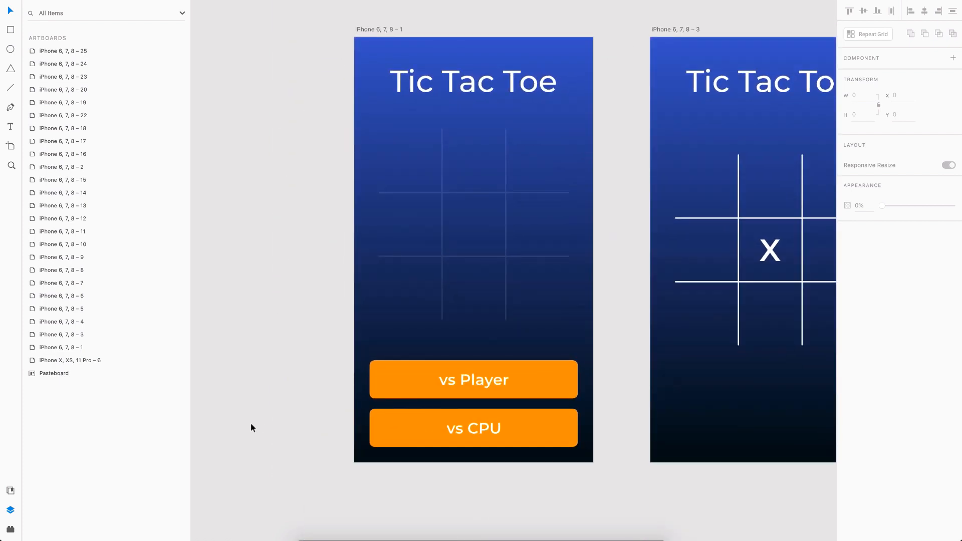
{"action": "scroll", "coordinate": [251, 424], "scroll_direction": "right", "scroll_amount": 1}
{"action": "scroll", "coordinate": [251, 424], "scroll_direction": "up", "scroll_amount": 1}
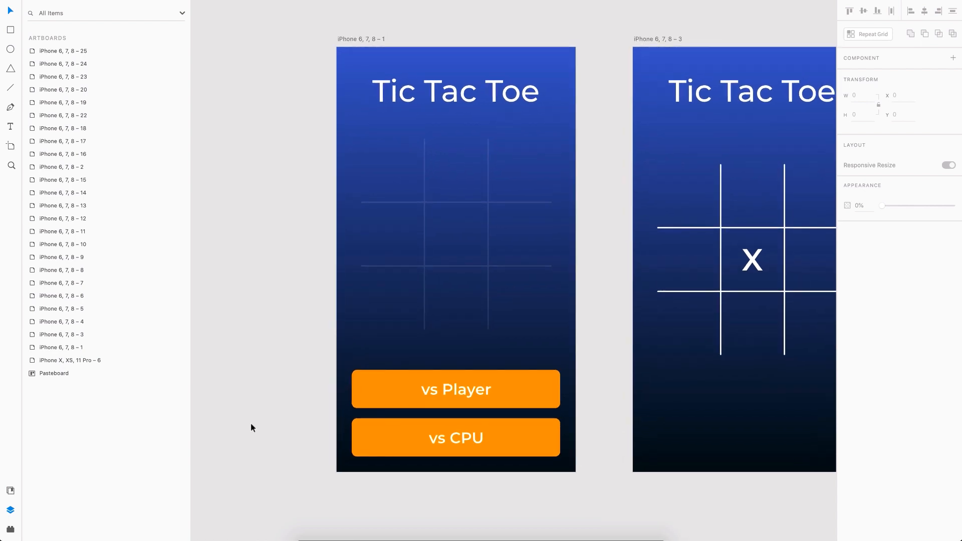
{"action": "scroll", "coordinate": [251, 427], "scroll_direction": "right", "scroll_amount": 10}
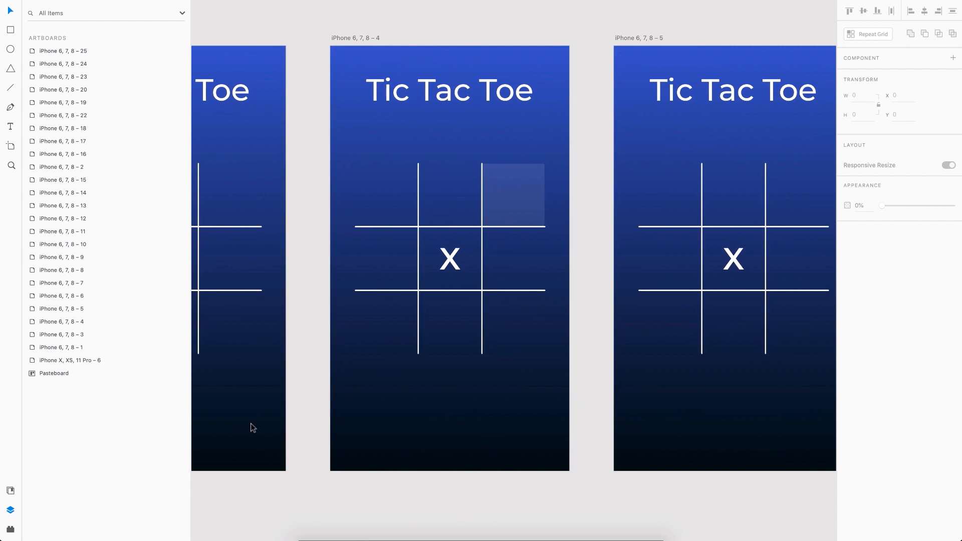
{"action": "scroll", "coordinate": [253, 426], "scroll_direction": "right", "scroll_amount": 10}
{"action": "scroll", "coordinate": [253, 427], "scroll_direction": "up", "scroll_amount": 1}
{"action": "scroll", "coordinate": [253, 428], "scroll_direction": "right", "scroll_amount": 2}
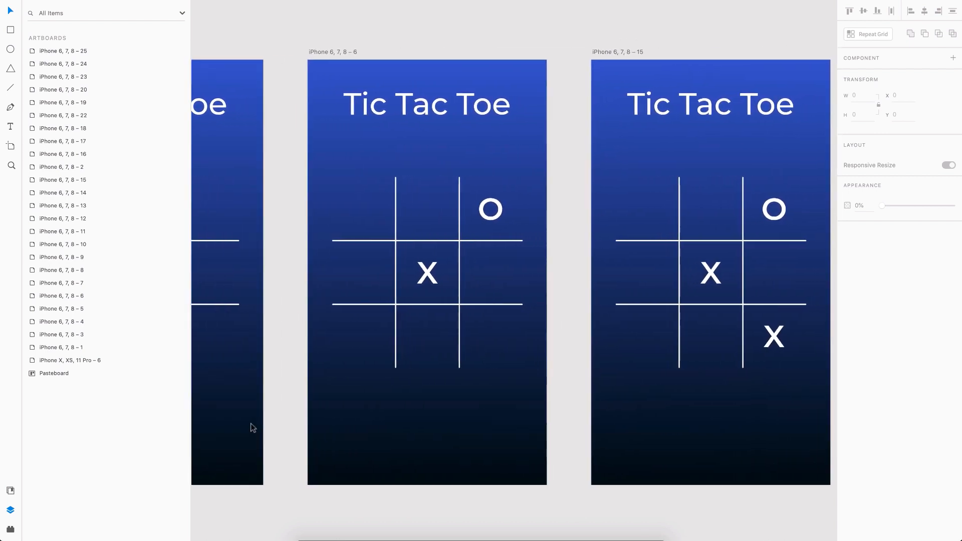
Step: Compare the early Tic Tac Toe artboards 3, 4 and 5 with the start screen and its vs Player and vs CPU options
{"action": "scroll", "coordinate": [472, 432], "scroll_direction": "left", "scroll_amount": 10}
{"action": "scroll", "coordinate": [471, 432], "scroll_direction": "down", "scroll_amount": 1}
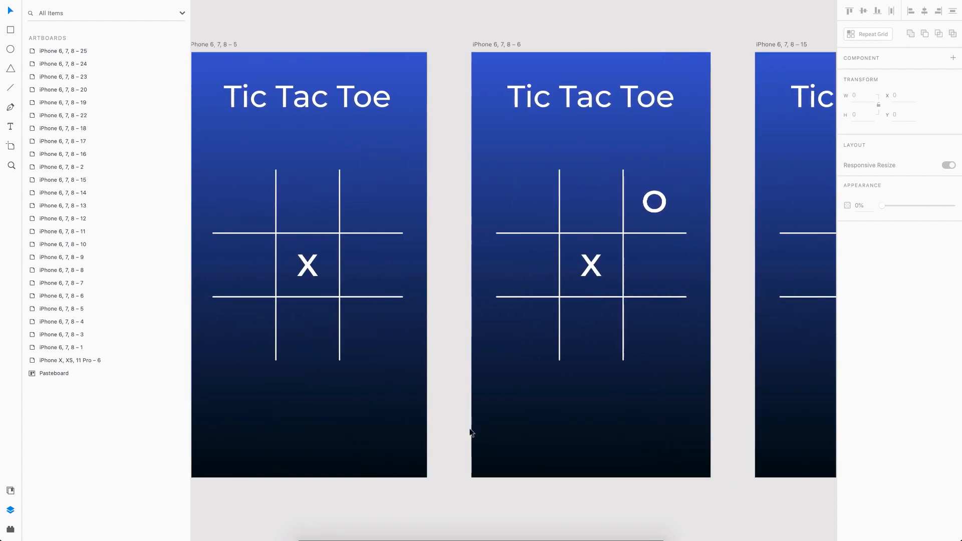
{"action": "scroll", "coordinate": [471, 432], "scroll_direction": "left", "scroll_amount": 3}
{"action": "scroll", "coordinate": [471, 432], "scroll_direction": "up", "scroll_amount": 1}
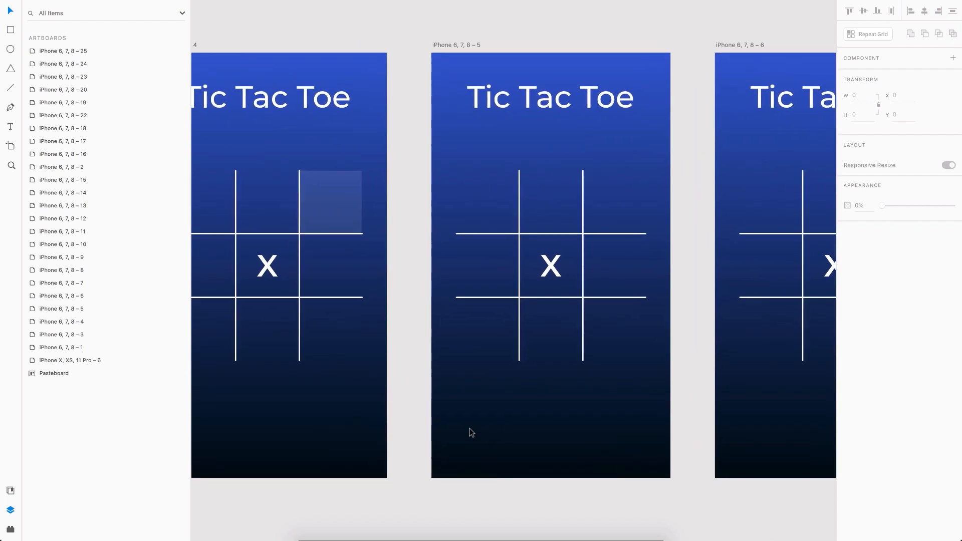
{"action": "scroll", "coordinate": [471, 432], "scroll_direction": "left", "scroll_amount": 18}
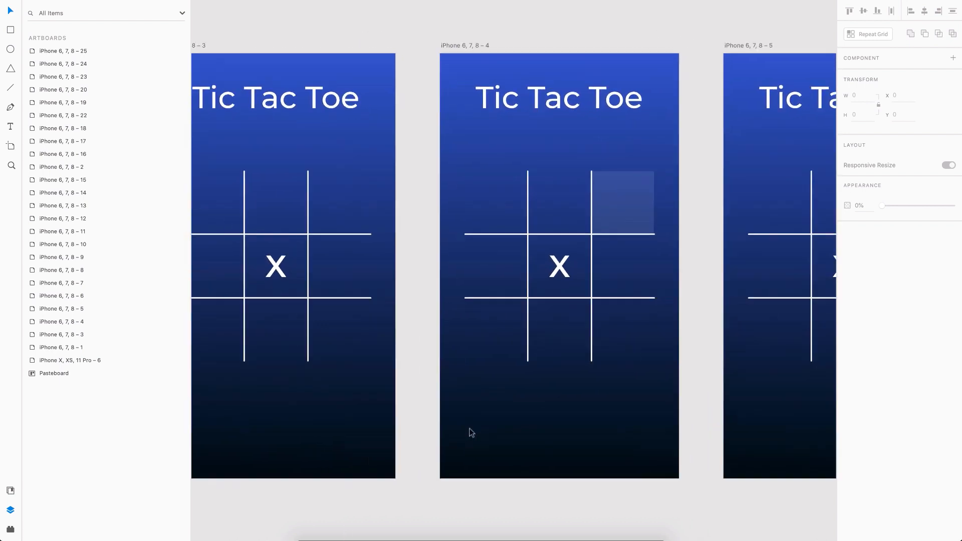
{"action": "scroll", "coordinate": [472, 432], "scroll_direction": "left", "scroll_amount": 3}
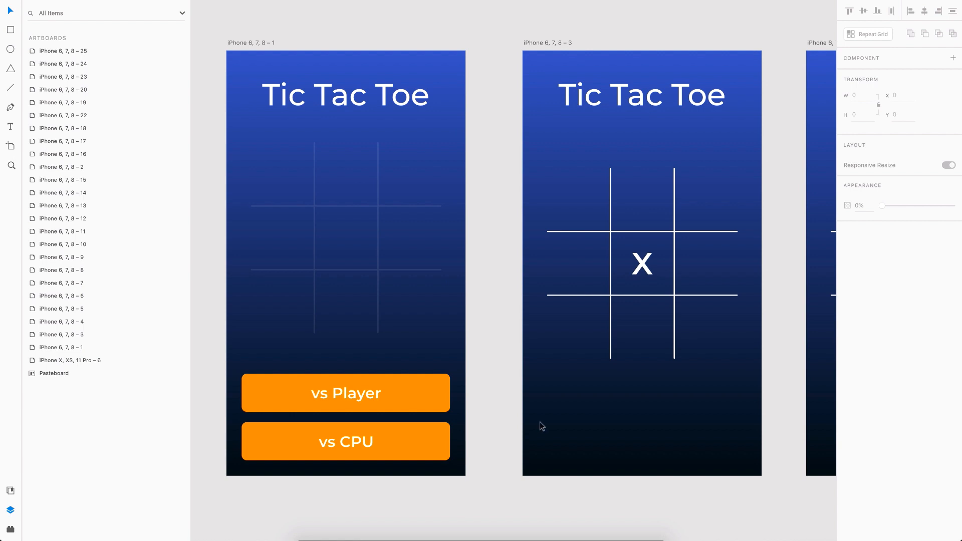
{"action": "scroll", "coordinate": [649, 422], "scroll_direction": "right", "scroll_amount": 18}
{"action": "scroll", "coordinate": [648, 422], "scroll_direction": "up", "scroll_amount": 1}
{"action": "scroll", "coordinate": [650, 423], "scroll_direction": "right", "scroll_amount": 1}
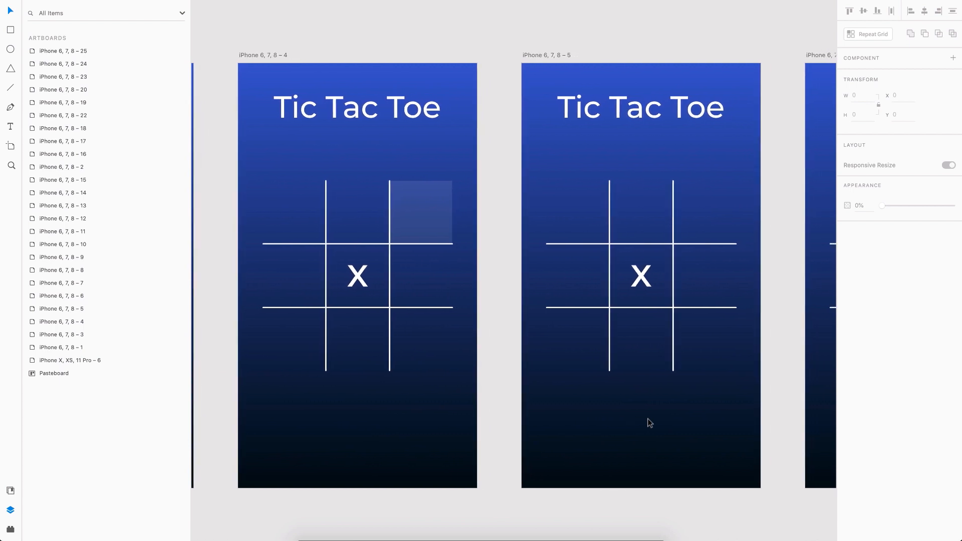
{"action": "scroll", "coordinate": [650, 422], "scroll_direction": "left", "scroll_amount": 10}
{"action": "scroll", "coordinate": [650, 423], "scroll_direction": "down", "scroll_amount": 1}
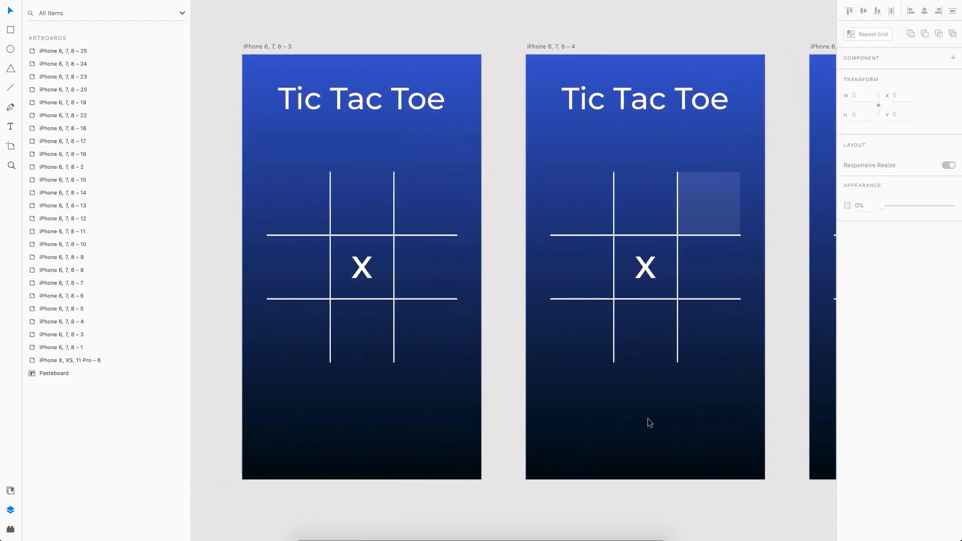
{"action": "scroll", "coordinate": [646, 421], "scroll_direction": "left", "scroll_amount": 11}
{"action": "scroll", "coordinate": [647, 420], "scroll_direction": "down", "scroll_amount": 1}
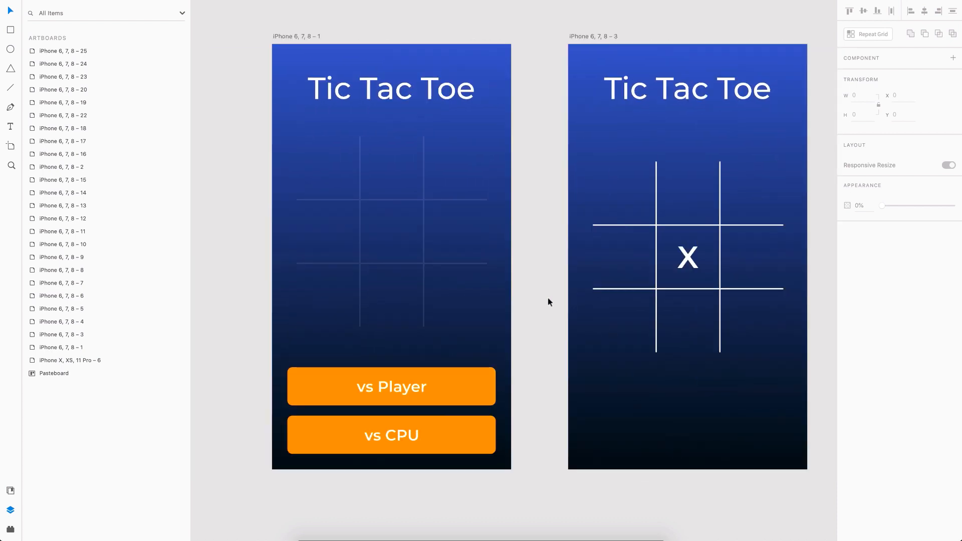
Step: Preview the prototype starting from artboard iPhone 6, 7, 8 – 1 and reposition the preview window
{"action": "left_click", "coordinate": [282, 37]}
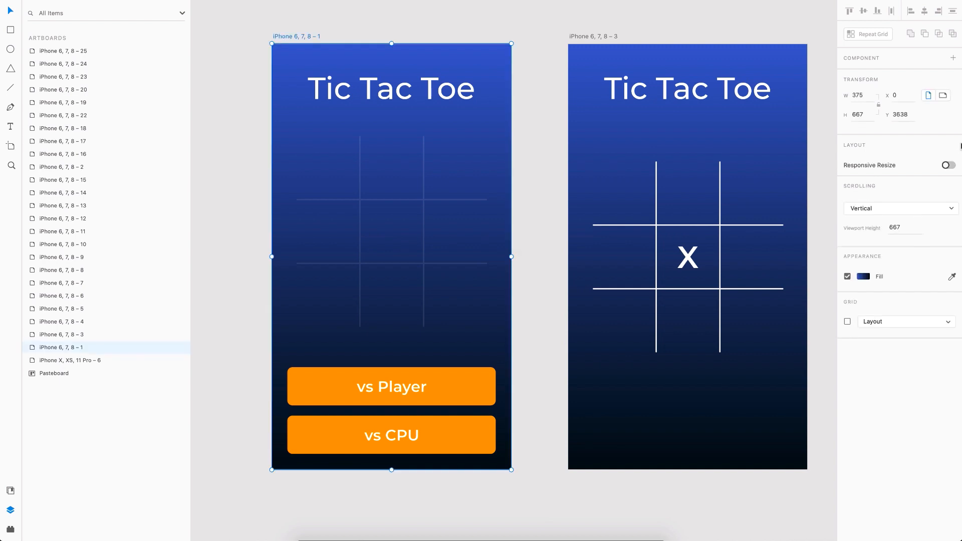
{"action": "key", "text": "super+Return"}
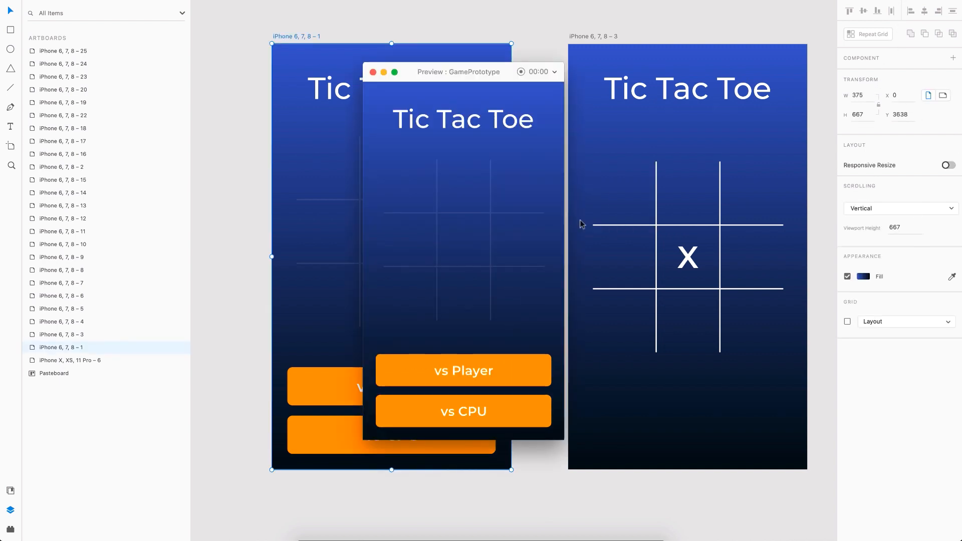
{"action": "mouse_move", "coordinate": [407, 76]}
{"action": "left_mouse_down"}
{"action": "mouse_move", "coordinate": [432, 77]}
{"action": "mouse_move", "coordinate": [421, 81]}
{"action": "left_mouse_up"}
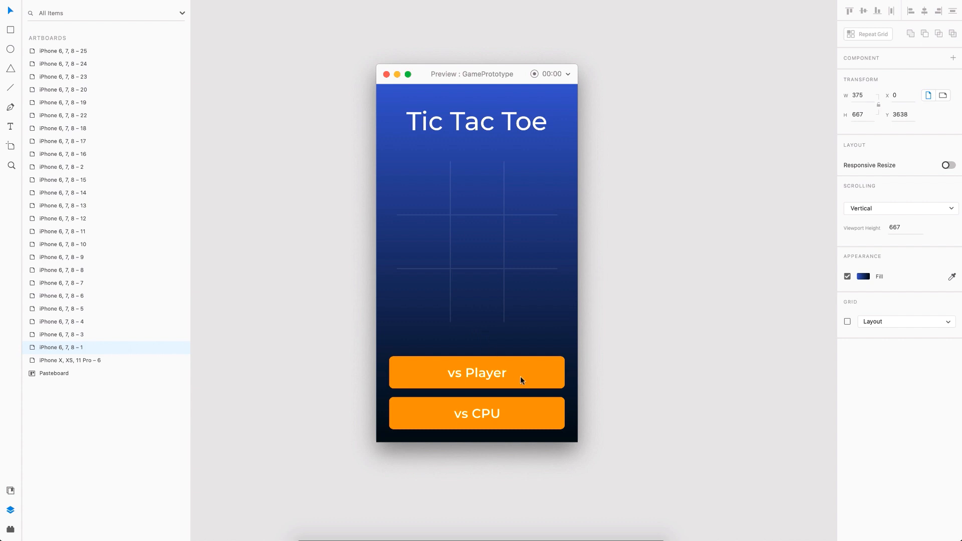
Step: Play the vs CPU game in the preview, completing the top row with O, and close the preview
{"action": "left_click", "coordinate": [478, 423]}
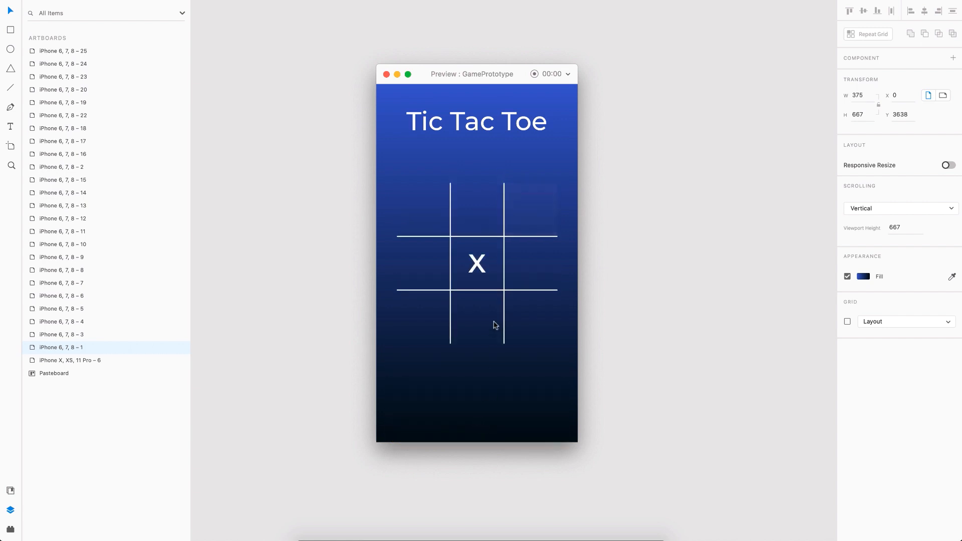
{"action": "left_click", "coordinate": [532, 207]}
{"action": "left_click", "coordinate": [530, 305]}
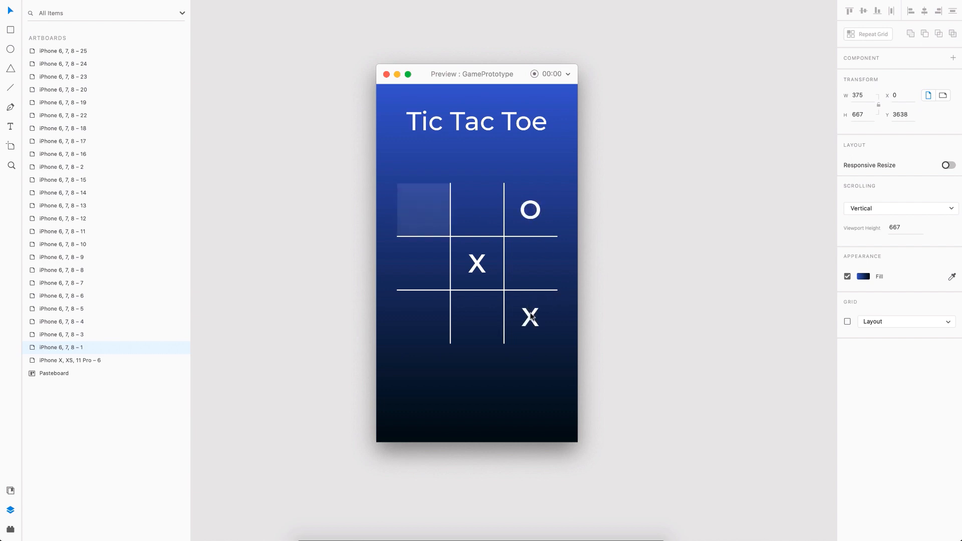
{"action": "left_click", "coordinate": [435, 215]}
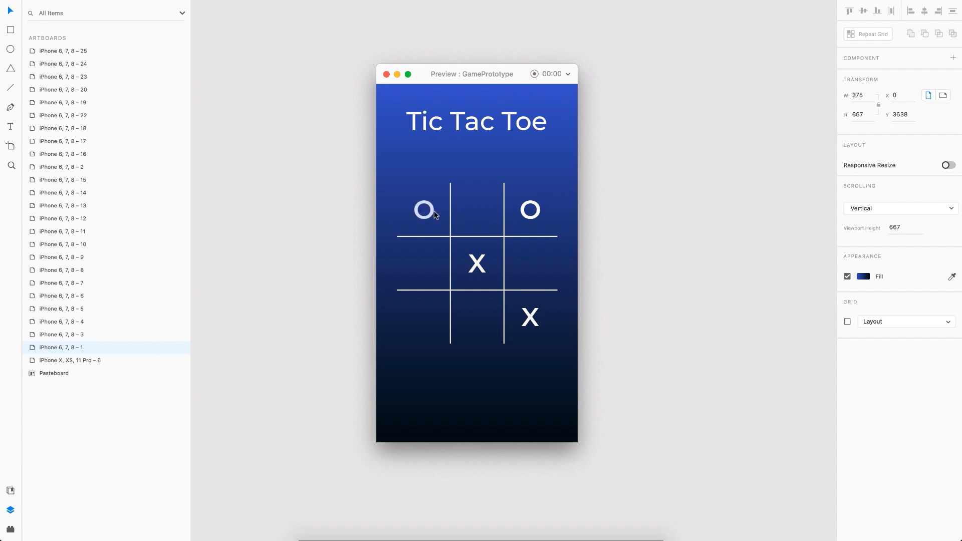
{"action": "left_click", "coordinate": [422, 305]}
{"action": "left_click", "coordinate": [487, 224]}
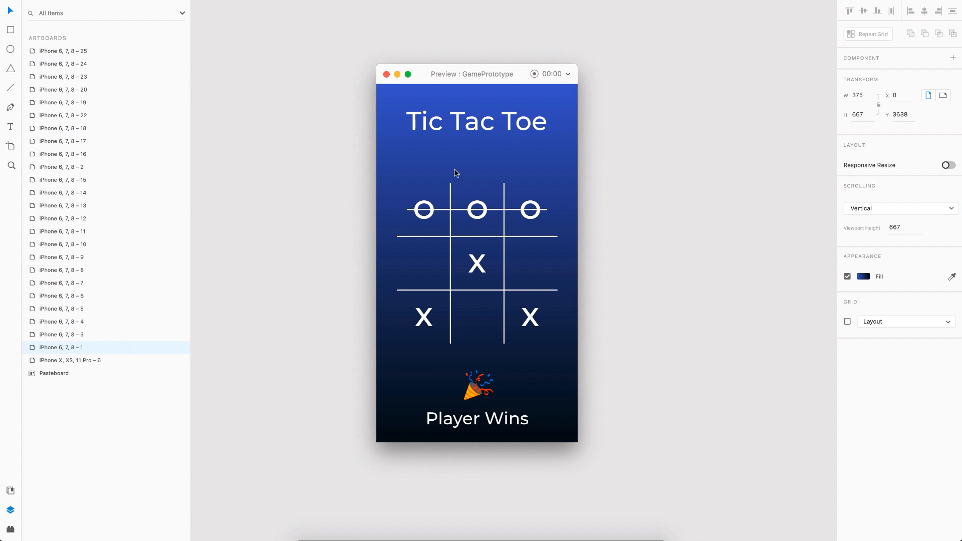
{"action": "left_click", "coordinate": [386, 74]}
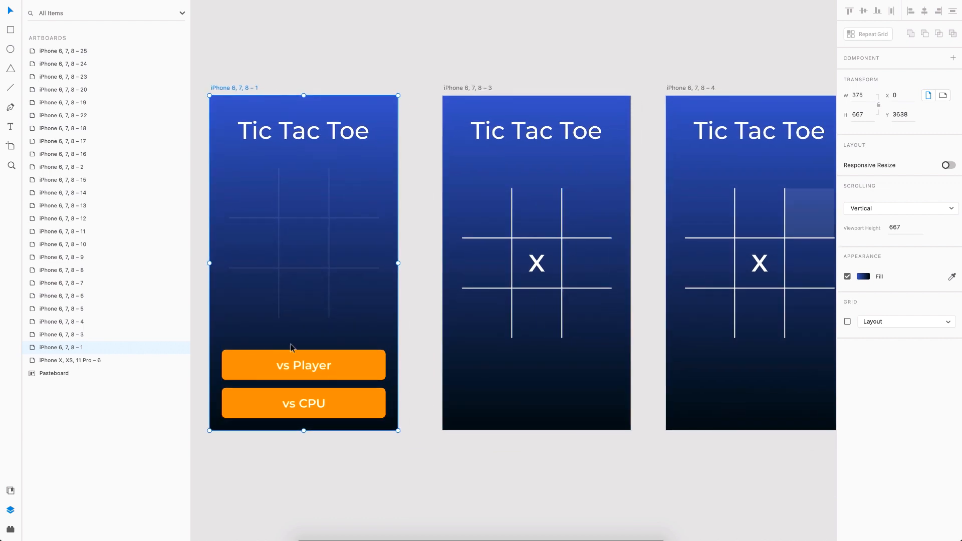
Step: Select the nine cell rectangles, layers 1 to 9, on artboard iPhone 6, 7, 8 – 3
{"action": "left_click", "coordinate": [500, 460]}
{"action": "scroll", "coordinate": [500, 461], "scroll_direction": "right", "scroll_amount": 3}
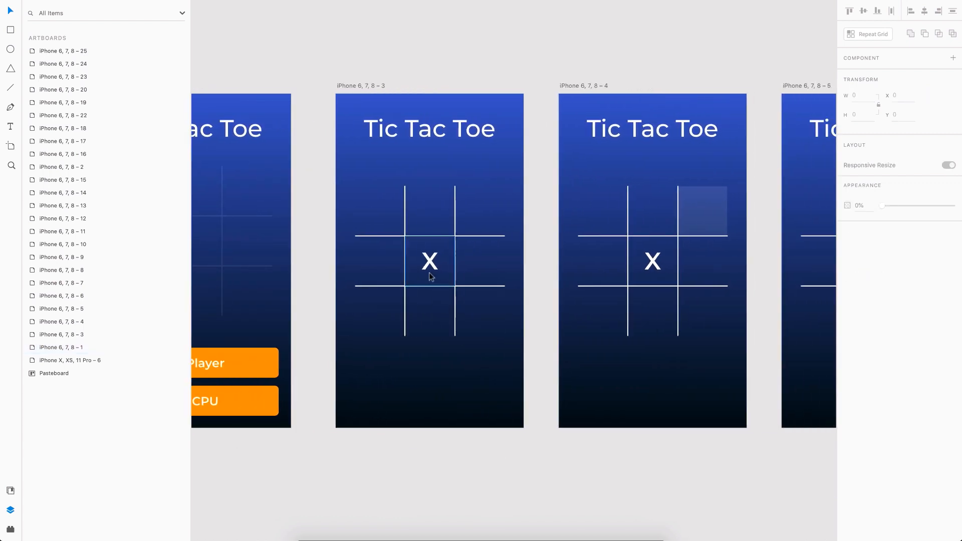
{"action": "scroll", "coordinate": [429, 272], "scroll_direction": "left", "scroll_amount": 1}
{"action": "left_click", "coordinate": [400, 233]}
{"action": "scroll", "coordinate": [431, 239], "scroll_direction": "up", "scroll_amount": 3}
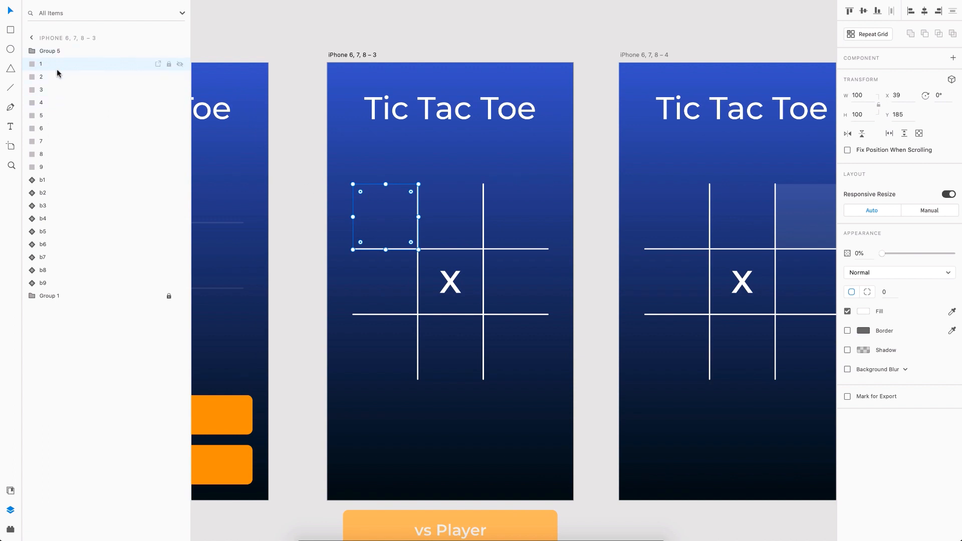
{"action": "left_click", "coordinate": [47, 165], "text": "shift"}
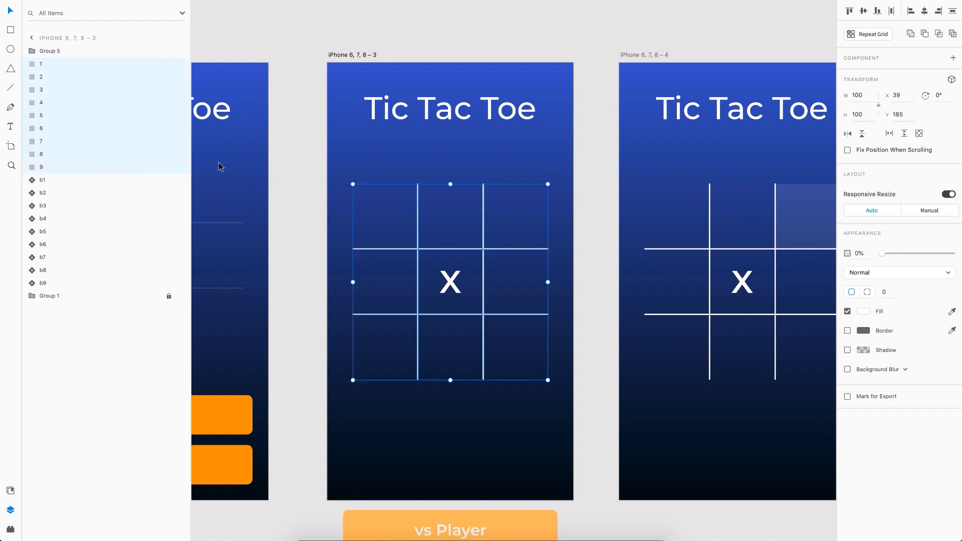
Step: Switch component b1 on artboard iPhone 6, 7, 8 – 3 to its X and O states and return it to Default State
{"action": "left_click", "coordinate": [45, 182]}
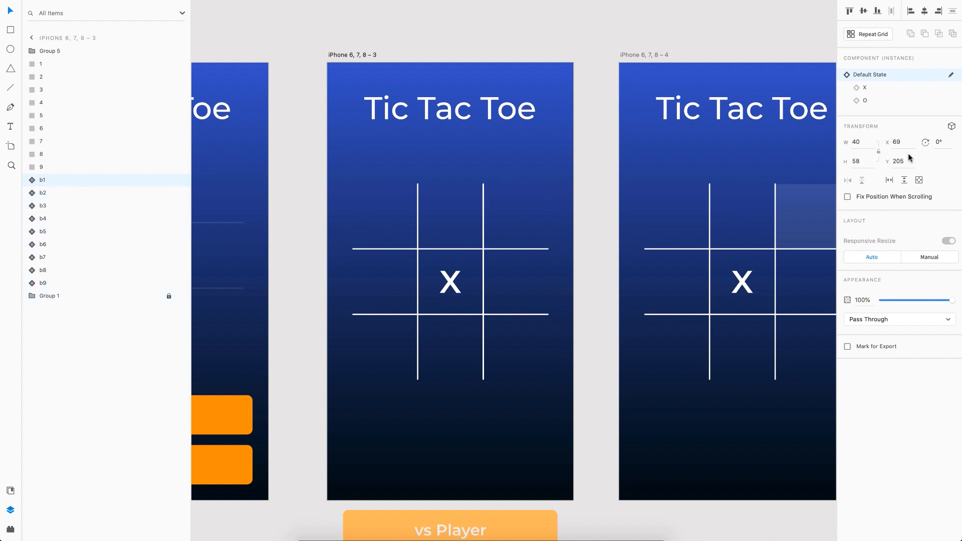
{"action": "left_click", "coordinate": [878, 89]}
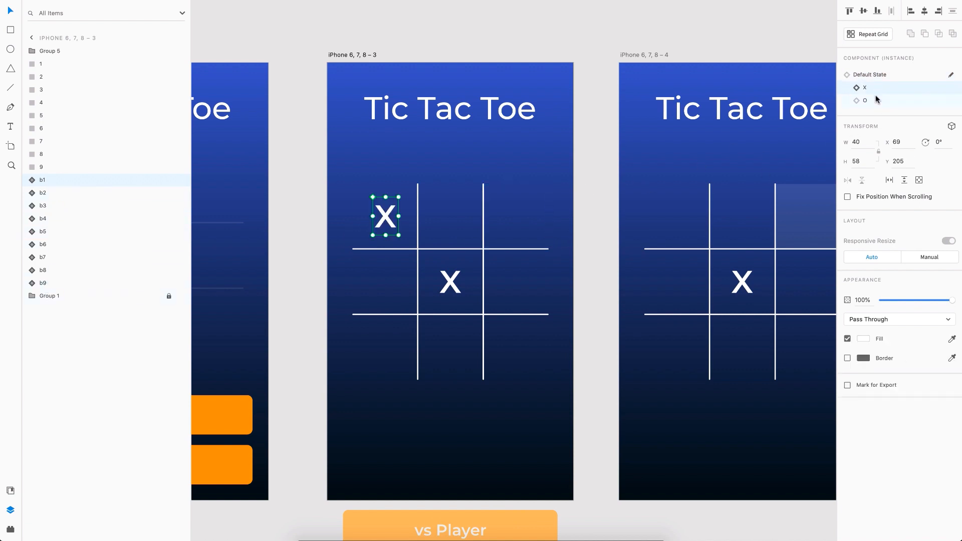
{"action": "left_click", "coordinate": [872, 101]}
{"action": "left_click", "coordinate": [877, 73]}
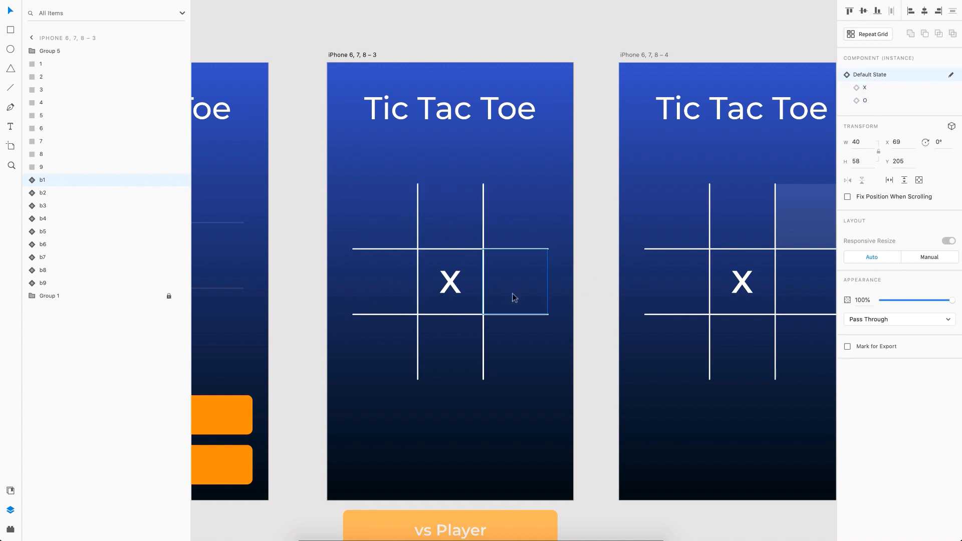
Step: Inspect the top-right cell rectangle, layer 3, on artboards iPhone 6, 7, 8 – 4, 5 and 6
{"action": "left_click", "coordinate": [741, 240]}
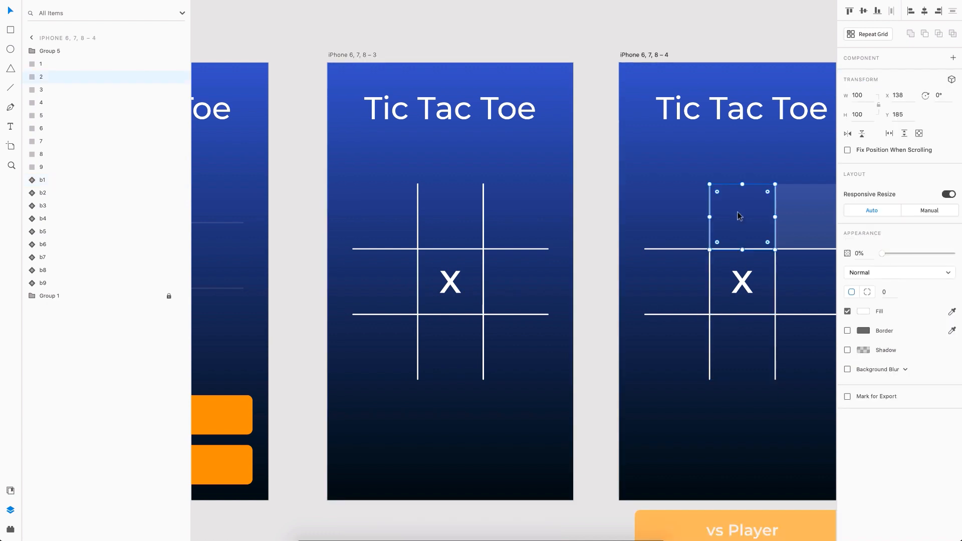
{"action": "left_click", "coordinate": [602, 140]}
{"action": "scroll", "coordinate": [602, 140], "scroll_direction": "right", "scroll_amount": 4}
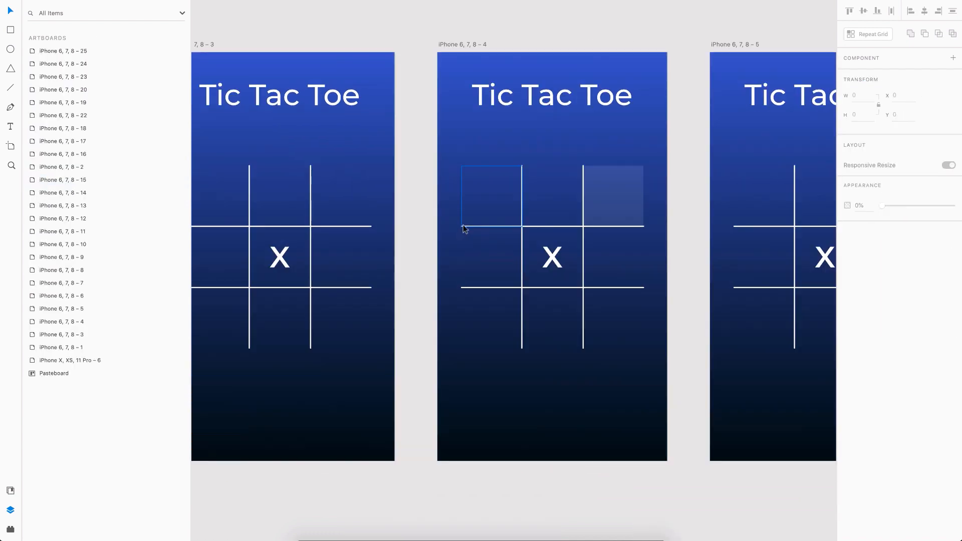
{"action": "left_click", "coordinate": [617, 201]}
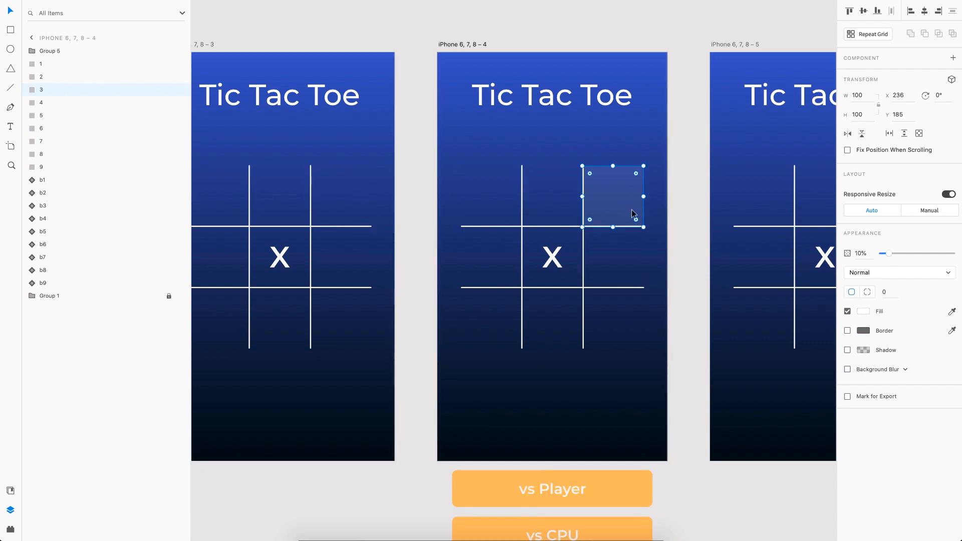
{"action": "scroll", "coordinate": [637, 300], "scroll_direction": "right", "scroll_amount": 5}
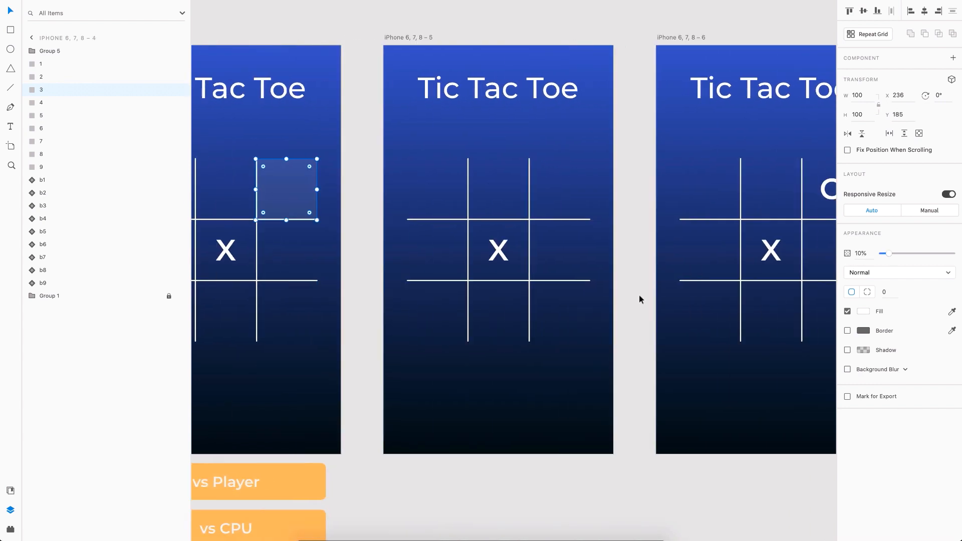
{"action": "left_click", "coordinate": [576, 198]}
{"action": "scroll", "coordinate": [575, 199], "scroll_direction": "right", "scroll_amount": 5}
{"action": "left_click", "coordinate": [617, 191]}
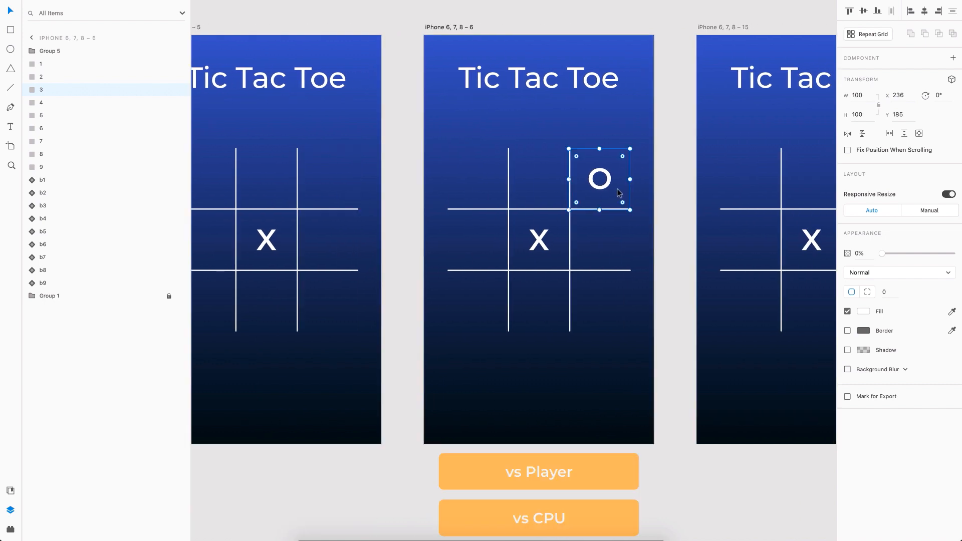
Step: Review the remaining Tic Tac Toe artboards through iPhone 6, 7, 8 – 14 and select its drawLine winning line
{"action": "scroll", "coordinate": [617, 191], "scroll_direction": "down", "scroll_amount": 3}
{"action": "scroll", "coordinate": [590, 208], "scroll_direction": "right", "scroll_amount": 10}
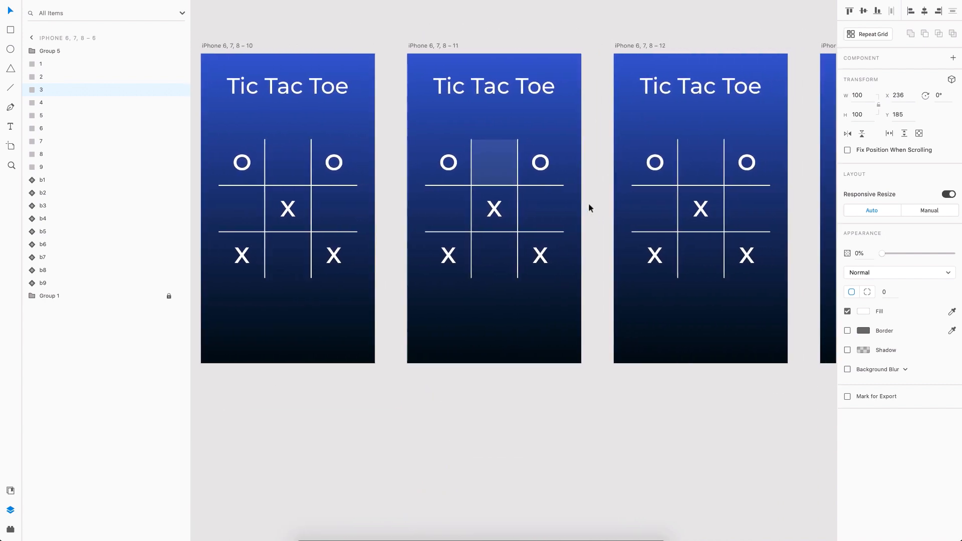
{"action": "scroll", "coordinate": [590, 208], "scroll_direction": "right", "scroll_amount": 5}
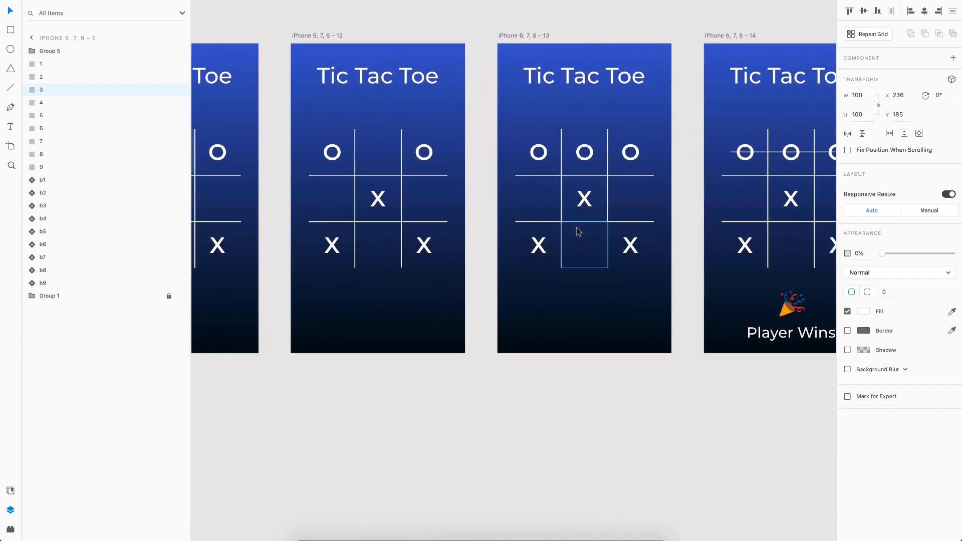
{"action": "scroll", "coordinate": [576, 230], "scroll_direction": "right", "scroll_amount": 6}
{"action": "scroll", "coordinate": [576, 230], "scroll_direction": "right", "scroll_amount": 4}
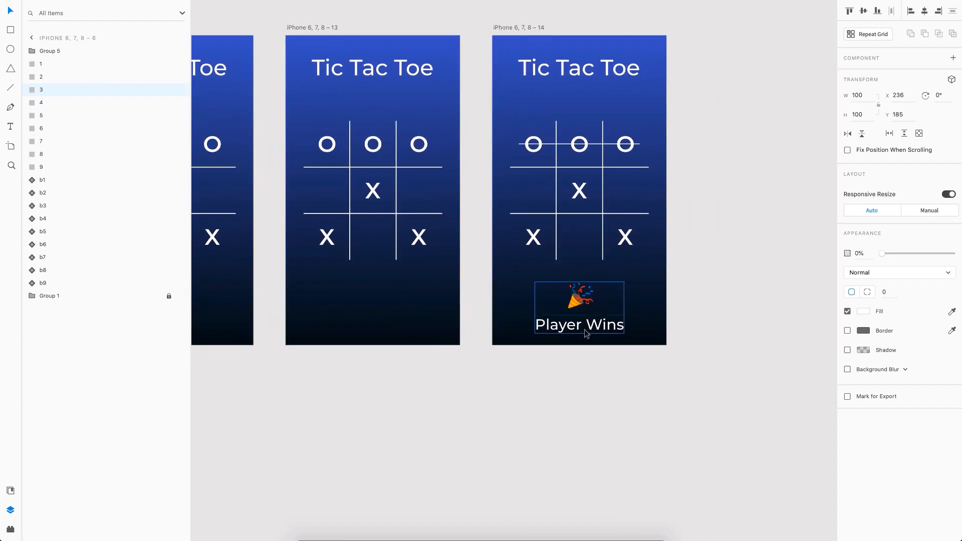
{"action": "left_click", "coordinate": [534, 145]}
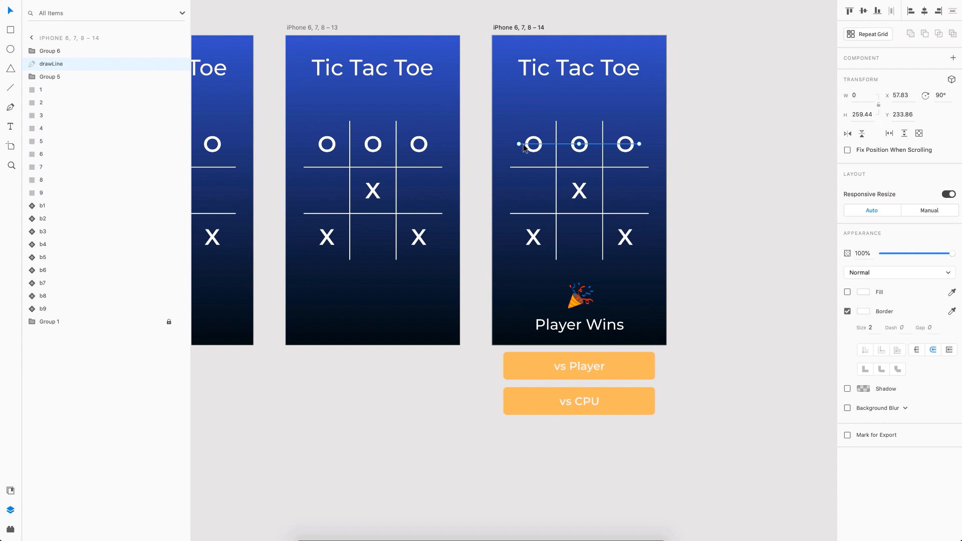
Step: Return to the first Tic Tac Toe artboard, switch to Prototype mode and inspect the vs CPU link on artboard iPhone 6, 7, 8 – 1
{"action": "scroll", "coordinate": [646, 144], "scroll_direction": "down", "scroll_amount": 3}
{"action": "scroll", "coordinate": [647, 144], "scroll_direction": "left", "scroll_amount": 12}
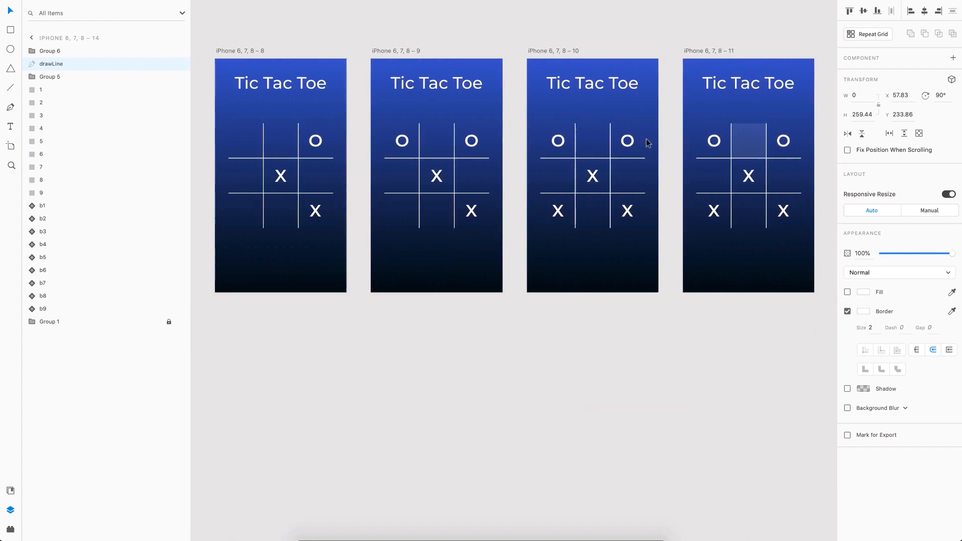
{"action": "scroll", "coordinate": [646, 144], "scroll_direction": "left", "scroll_amount": 15}
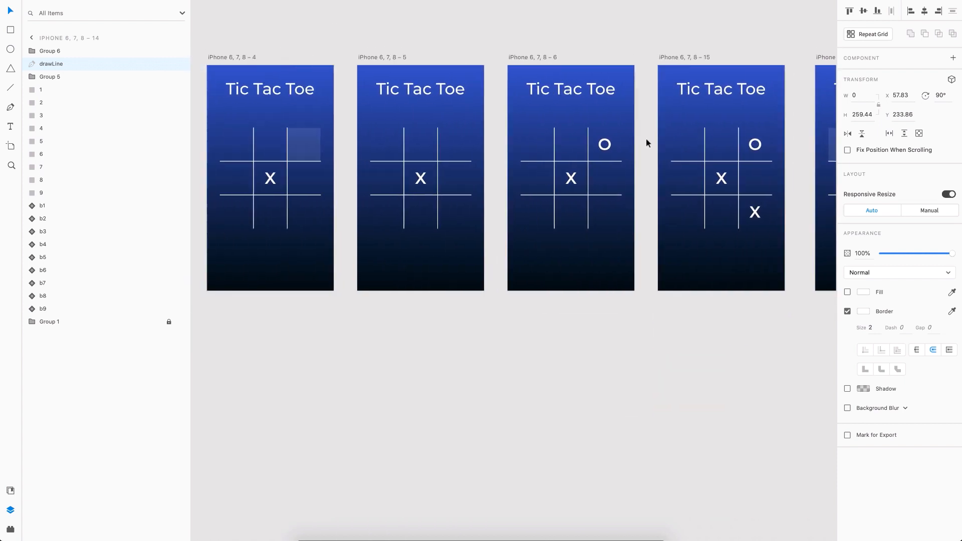
{"action": "scroll", "coordinate": [646, 143], "scroll_direction": "left", "scroll_amount": 12}
{"action": "key", "text": "ctrl+Tab"}
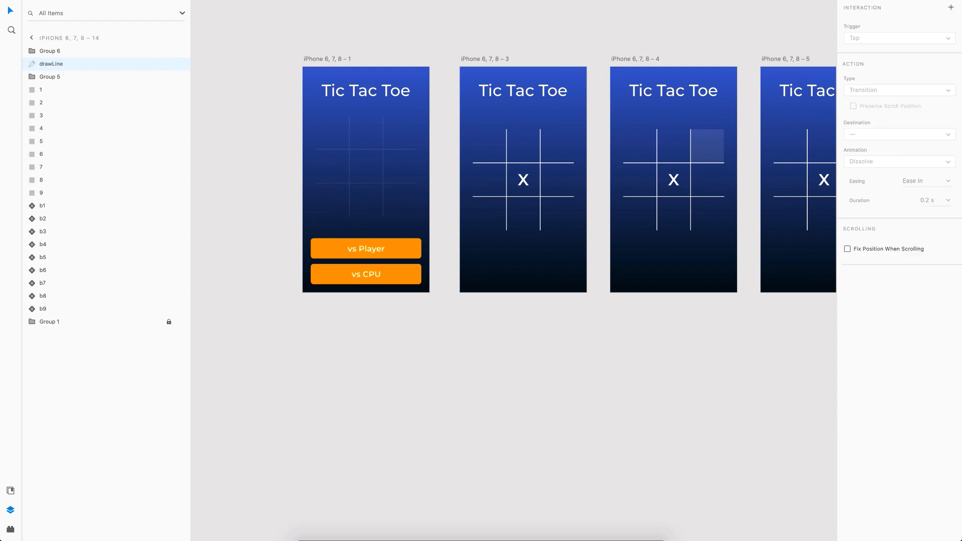
{"action": "scroll", "coordinate": [393, 161], "scroll_direction": "up", "scroll_amount": 3}
{"action": "left_click", "coordinate": [368, 323]}
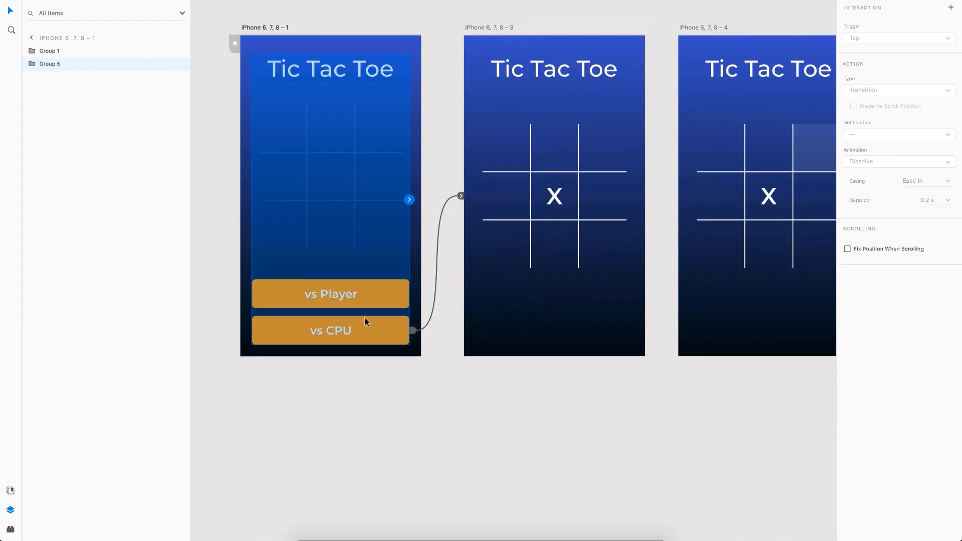
Step: Inspect the Time-triggered Auto-Animate interactions of artboards iPhone 6, 7, 8 – 3 and iPhone 6, 7, 8 – 4
{"action": "scroll", "coordinate": [403, 314], "scroll_direction": "right", "scroll_amount": 5}
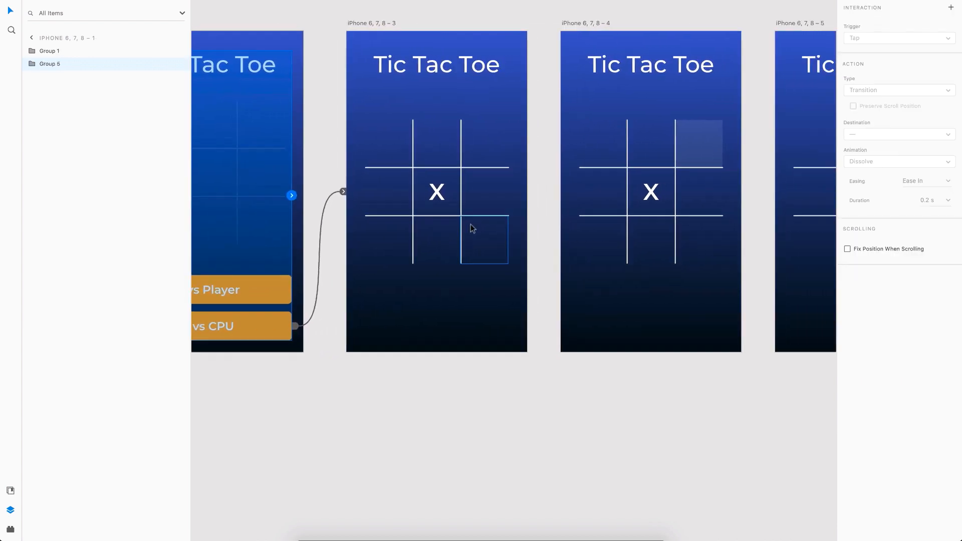
{"action": "scroll", "coordinate": [471, 224], "scroll_direction": "right", "scroll_amount": 5}
{"action": "left_click", "coordinate": [256, 34]}
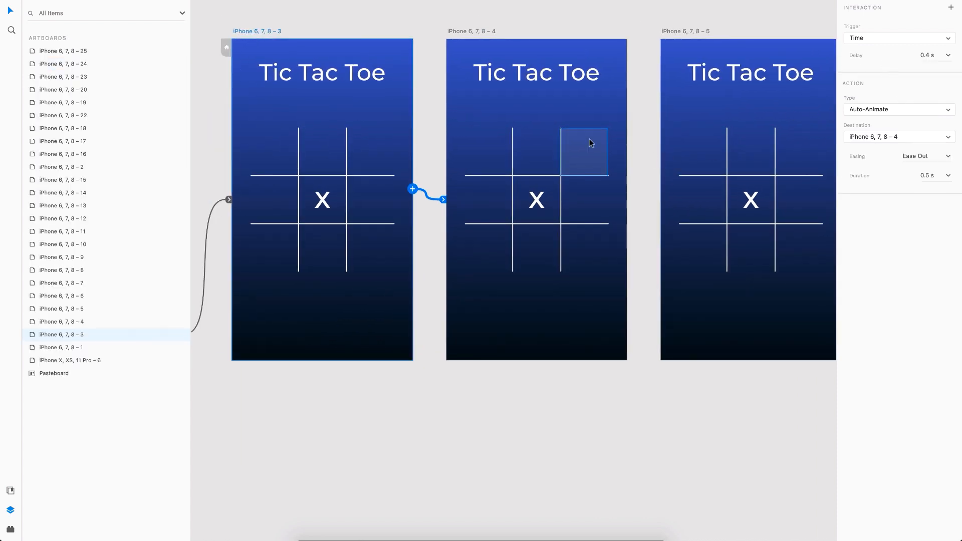
{"action": "scroll", "coordinate": [591, 143], "scroll_direction": "down", "scroll_amount": 1}
{"action": "scroll", "coordinate": [591, 144], "scroll_direction": "right", "scroll_amount": 3}
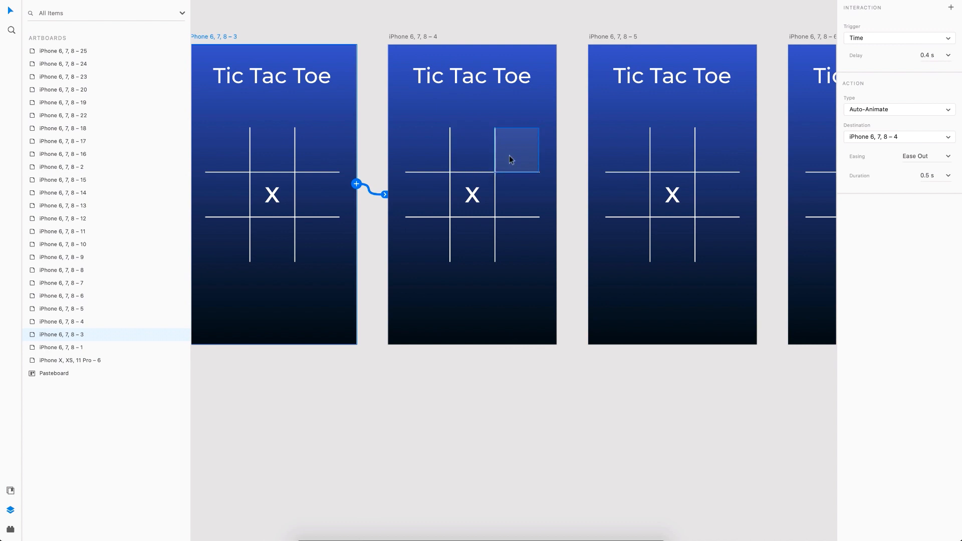
{"action": "left_click", "coordinate": [420, 37]}
{"action": "scroll", "coordinate": [603, 182], "scroll_direction": "right", "scroll_amount": 5}
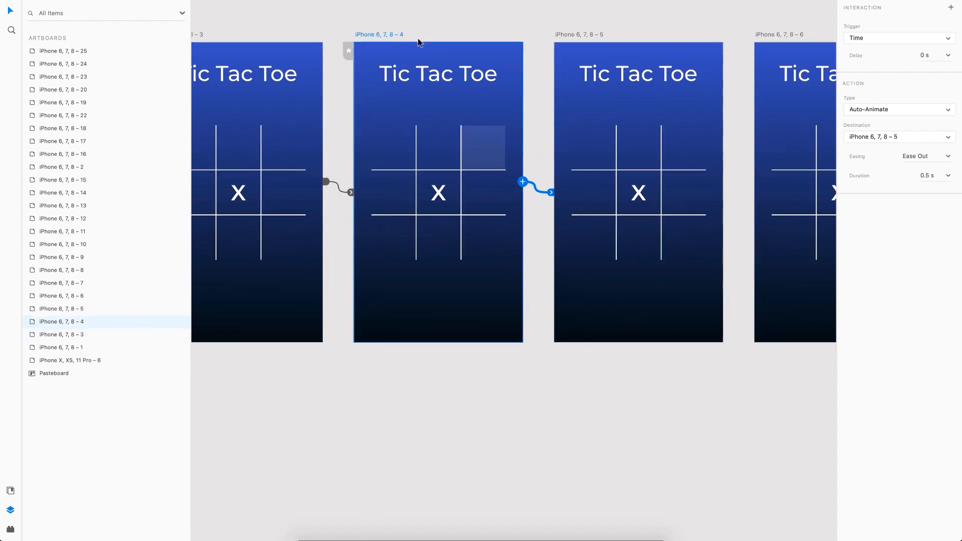
Step: Inspect the interactions of the top-right cell rectangle, layer 3, on artboards iPhone 6, 7, 8 – 5 and 6
{"action": "left_click", "coordinate": [603, 154]}
{"action": "scroll", "coordinate": [603, 155], "scroll_direction": "right", "scroll_amount": 8}
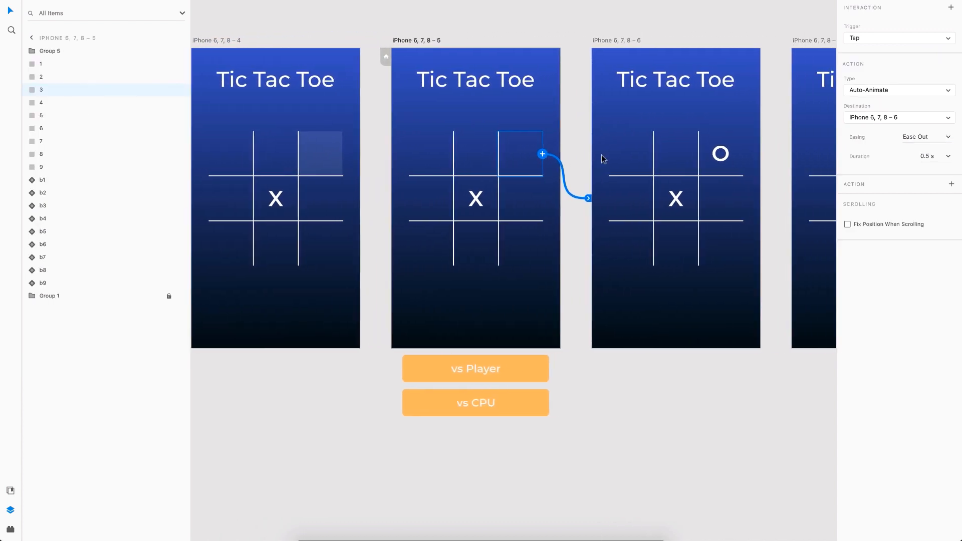
{"action": "left_click", "coordinate": [591, 161]}
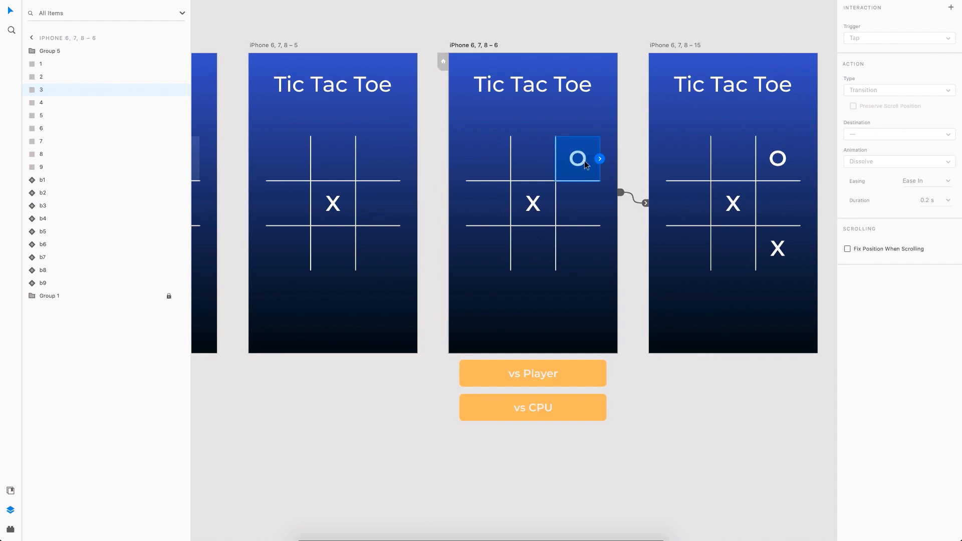
Step: Review the remaining Tic Tac Toe artboards through iPhone 6, 7, 8 – 14 and inspect the links of artboard iPhone 6, 7, 8 – 12
{"action": "scroll", "coordinate": [584, 199], "scroll_direction": "right", "scroll_amount": 3}
{"action": "scroll", "coordinate": [585, 200], "scroll_direction": "down", "scroll_amount": 4}
{"action": "scroll", "coordinate": [585, 199], "scroll_direction": "right", "scroll_amount": 12}
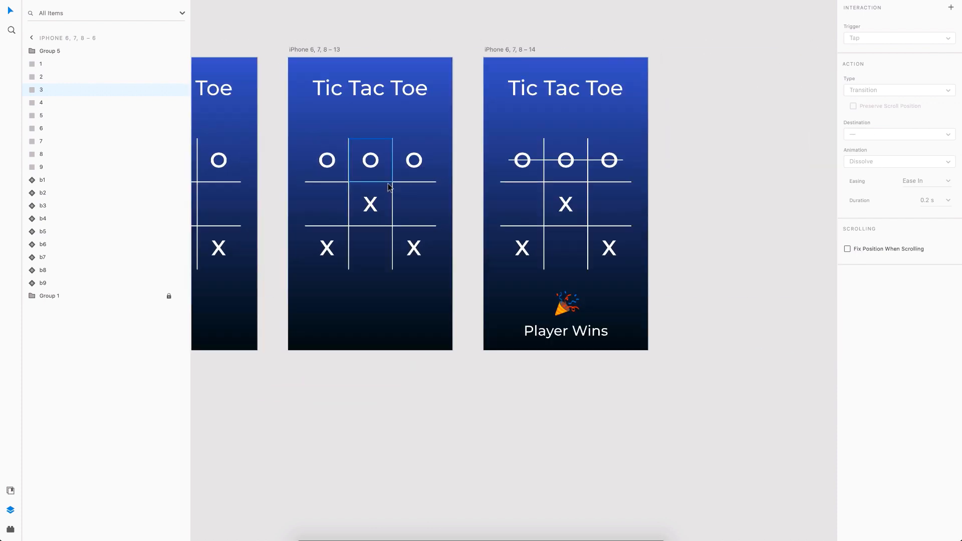
{"action": "scroll", "coordinate": [388, 184], "scroll_direction": "down", "scroll_amount": 2}
{"action": "scroll", "coordinate": [388, 184], "scroll_direction": "left", "scroll_amount": 4}
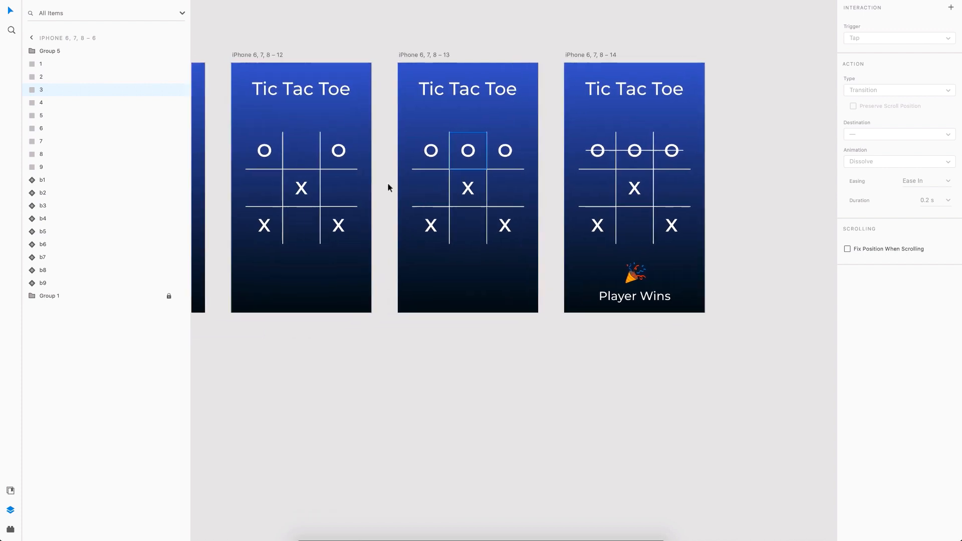
{"action": "scroll", "coordinate": [388, 184], "scroll_direction": "right", "scroll_amount": 1}
{"action": "scroll", "coordinate": [388, 184], "scroll_direction": "right", "scroll_amount": 1}
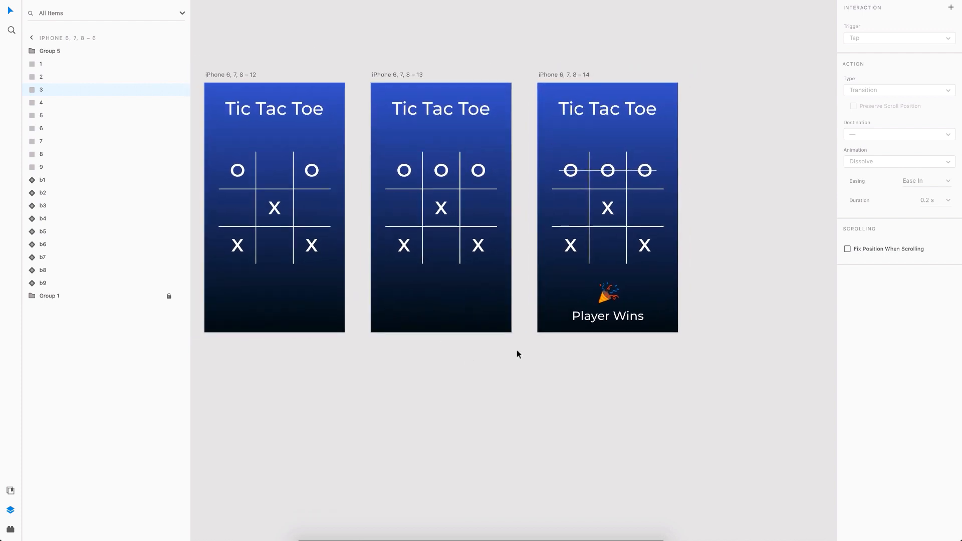
{"action": "scroll", "coordinate": [614, 274], "scroll_direction": "down", "scroll_amount": 3}
{"action": "scroll", "coordinate": [614, 274], "scroll_direction": "up", "scroll_amount": 3}
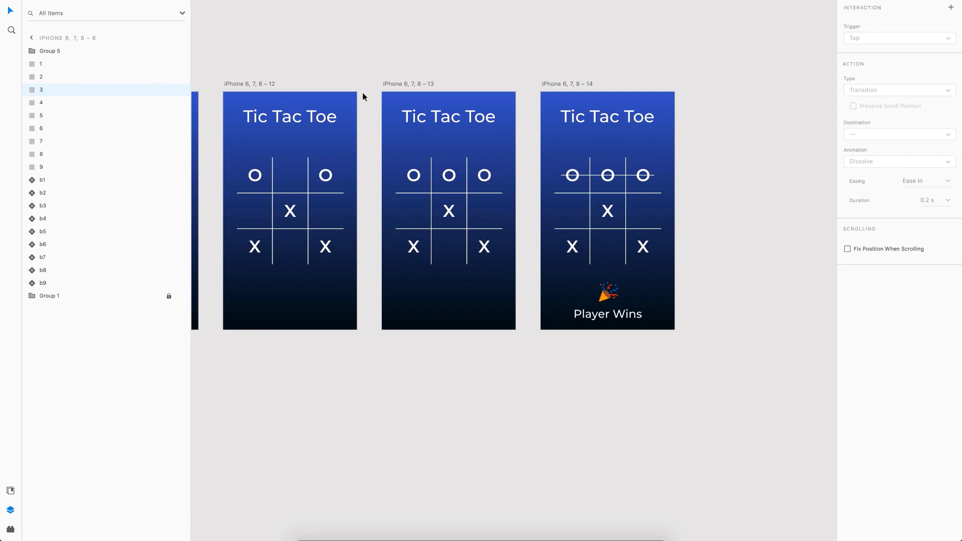
{"action": "left_click", "coordinate": [250, 83]}
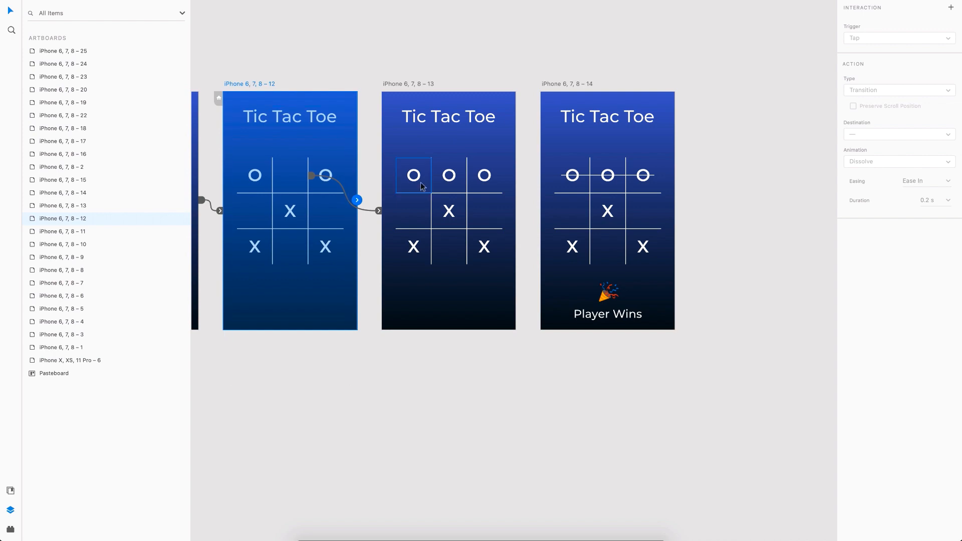
Step: Switch back to Design mode and look over the row of Car Racing artboards above the Tic Tac Toe ones
{"action": "key", "text": "ctrl+Tab"}
{"action": "scroll", "coordinate": [209, 104], "scroll_direction": "down", "scroll_amount": 4}
{"action": "scroll", "coordinate": [209, 104], "scroll_direction": "left", "scroll_amount": 12}
{"action": "scroll", "coordinate": [209, 104], "scroll_direction": "up", "scroll_amount": 5}
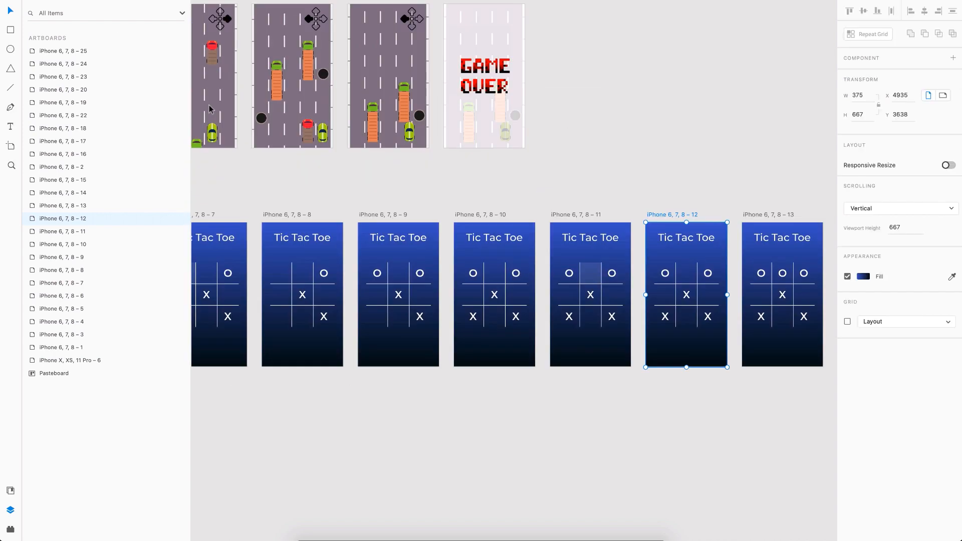
{"action": "scroll", "coordinate": [209, 109], "scroll_direction": "left", "scroll_amount": 10}
{"action": "scroll", "coordinate": [408, 142], "scroll_direction": "up", "scroll_amount": 3}
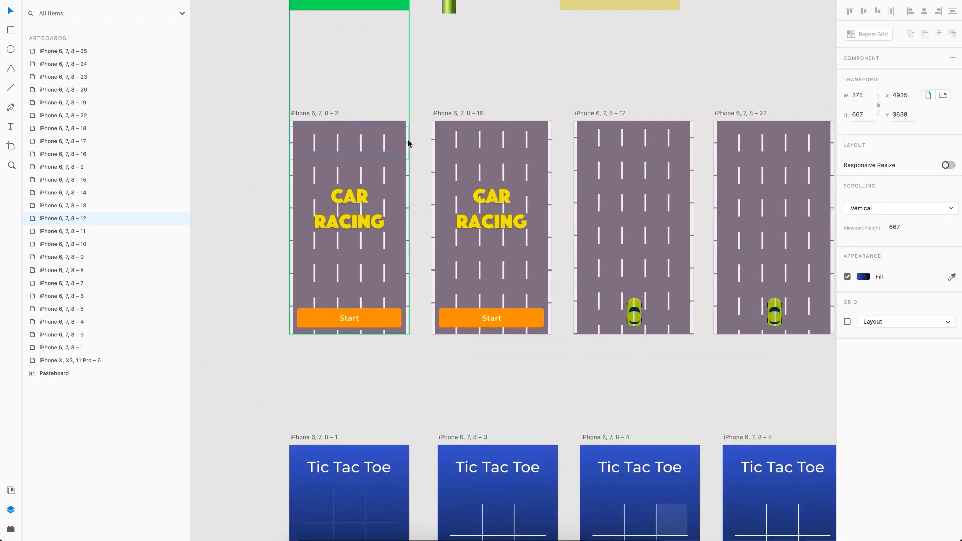
{"action": "scroll", "coordinate": [407, 143], "scroll_direction": "up", "scroll_amount": 1}
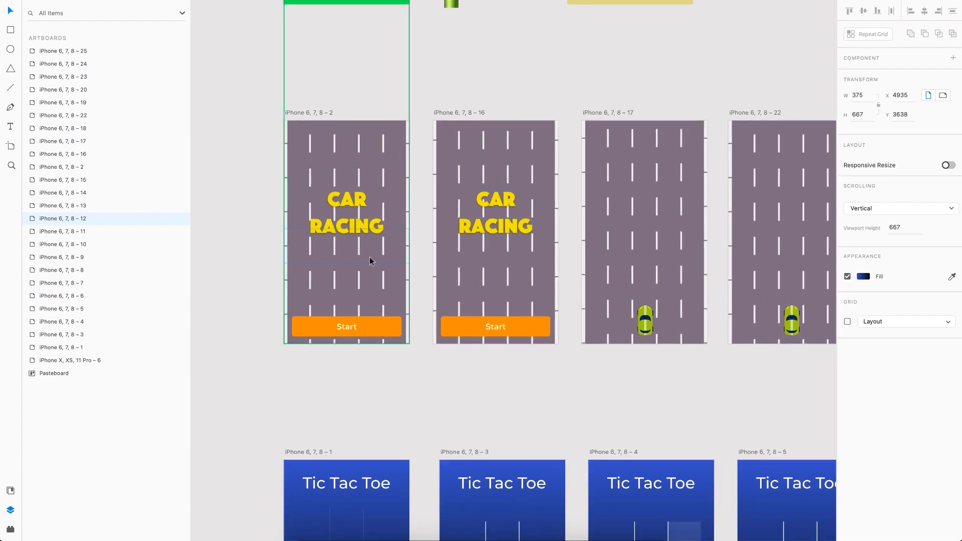
{"action": "scroll", "coordinate": [705, 269], "scroll_direction": "right", "scroll_amount": 5}
{"action": "scroll", "coordinate": [705, 270], "scroll_direction": "down", "scroll_amount": 2}
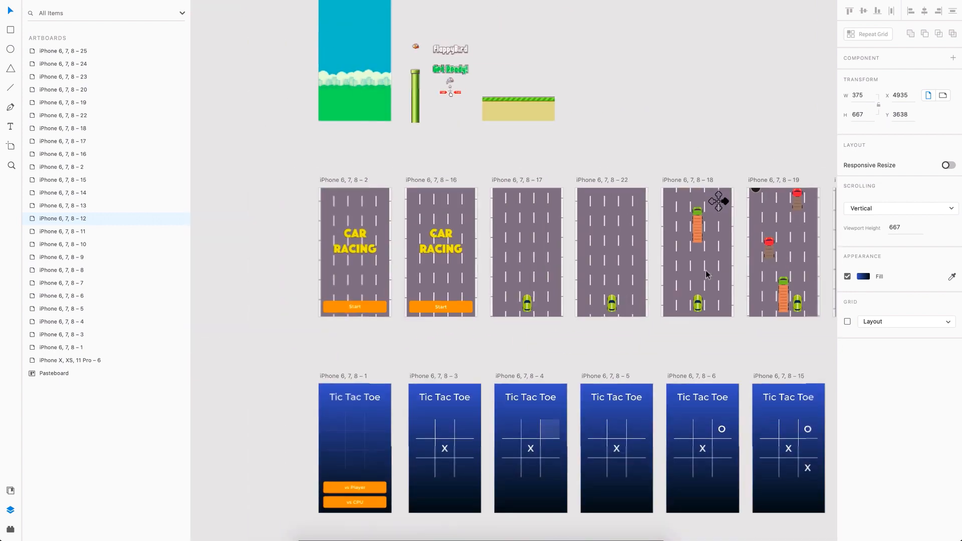
Step: Check the Game Asset Credits text and source assets above the game artboards, then return to the Car Racing row
{"action": "scroll", "coordinate": [706, 269], "scroll_direction": "up", "scroll_amount": 15}
{"action": "scroll", "coordinate": [380, 299], "scroll_direction": "up", "scroll_amount": 3}
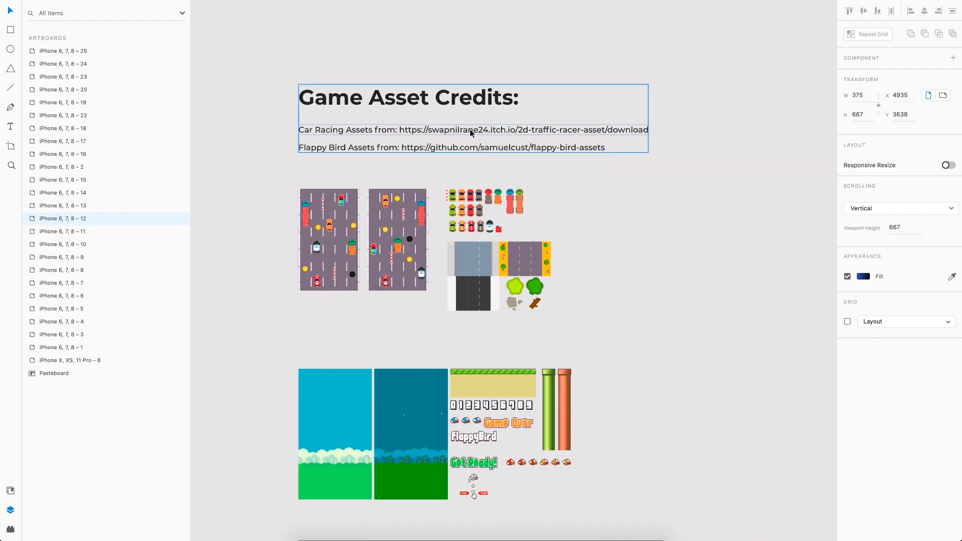
{"action": "scroll", "coordinate": [467, 222], "scroll_direction": "down", "scroll_amount": 15}
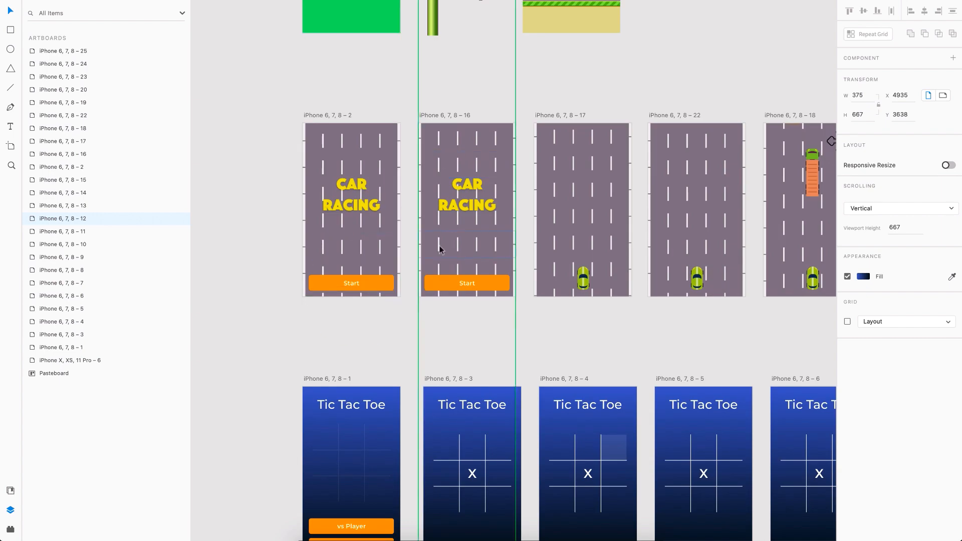
Step: Select Car Racing artboard iPhone 6, 7, 8 – 2 and open its prototype preview over an empty canvas area
{"action": "scroll", "coordinate": [439, 250], "scroll_direction": "up", "scroll_amount": 5}
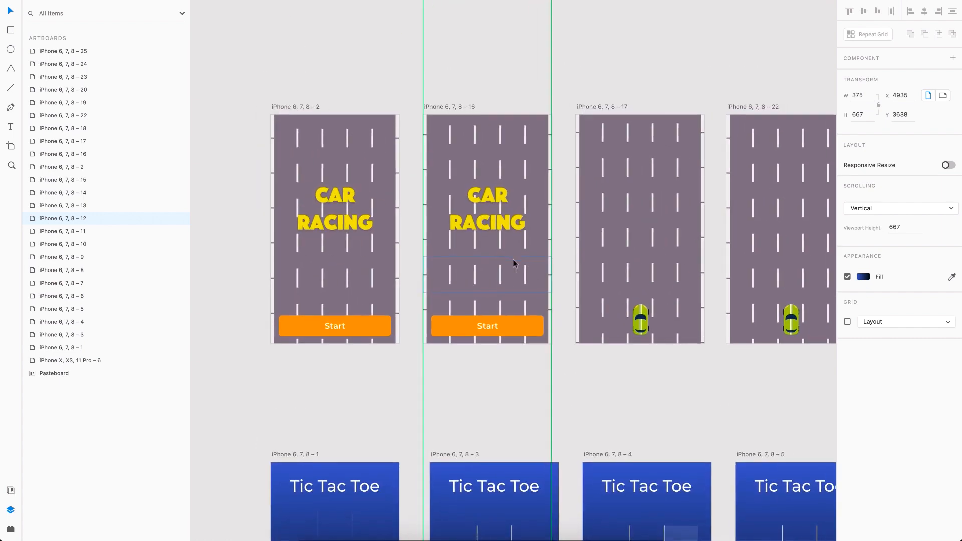
{"action": "left_click", "coordinate": [303, 84]}
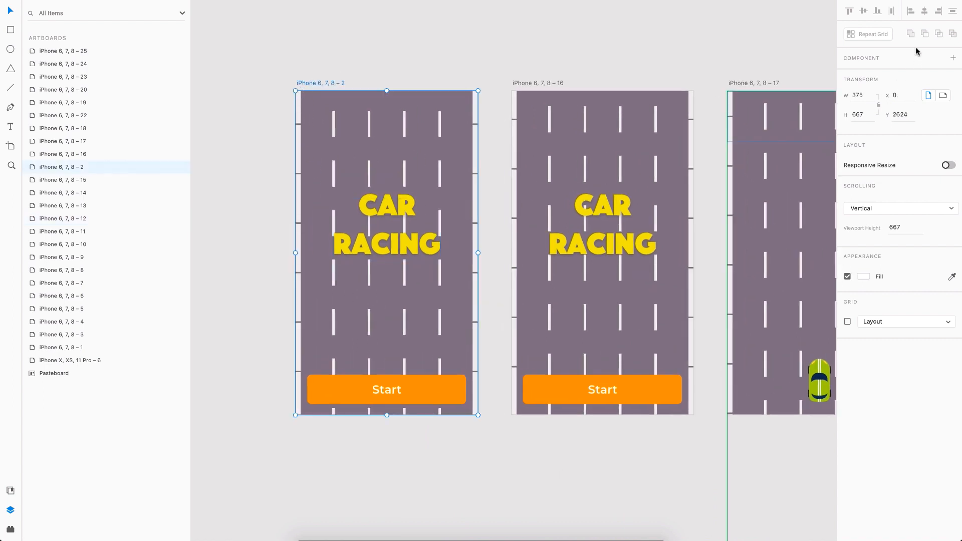
{"action": "key", "text": "super+Return"}
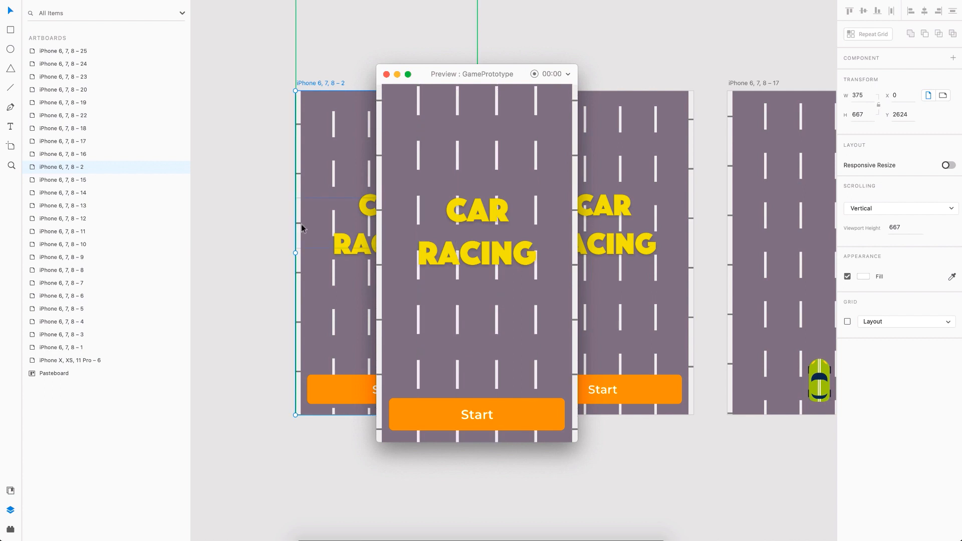
{"action": "scroll", "coordinate": [302, 224], "scroll_direction": "left", "scroll_amount": 10}
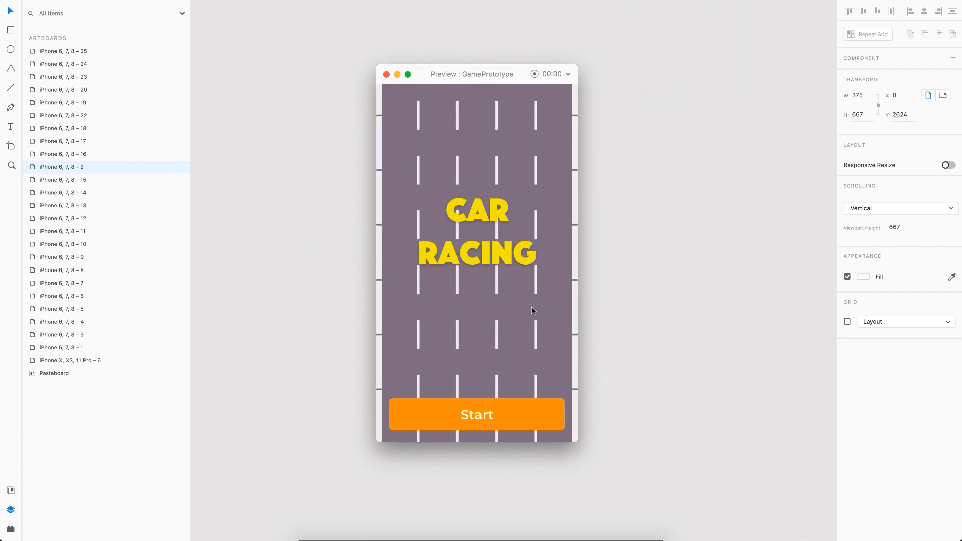
Step: Start the Car Racing game in the preview and steer the car right twice, then left
{"action": "left_click", "coordinate": [477, 415]}
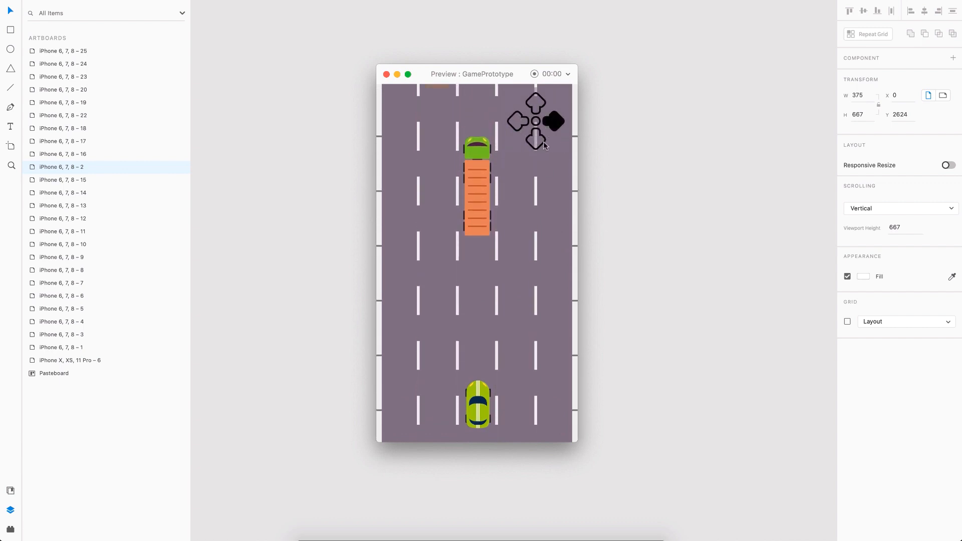
{"action": "key", "text": "Right"}
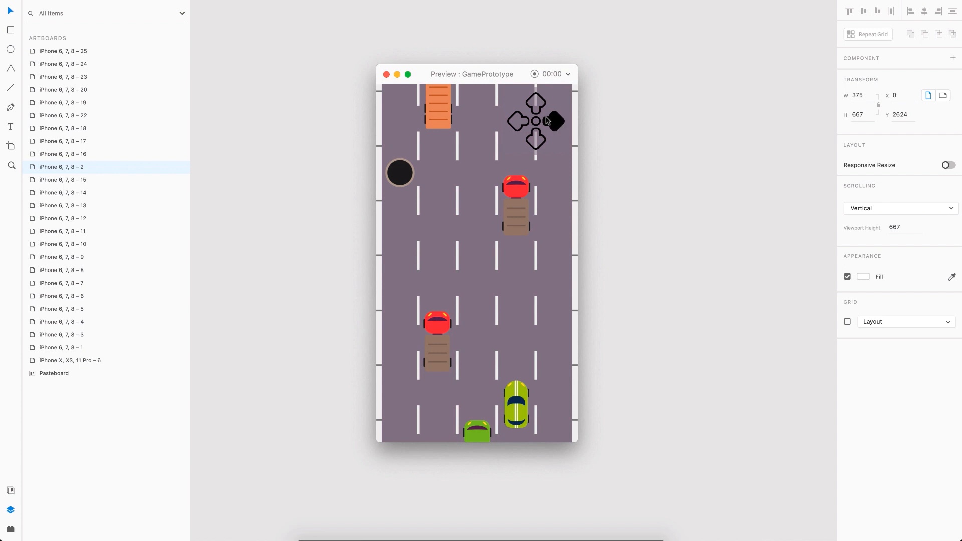
{"action": "key", "text": "Right"}
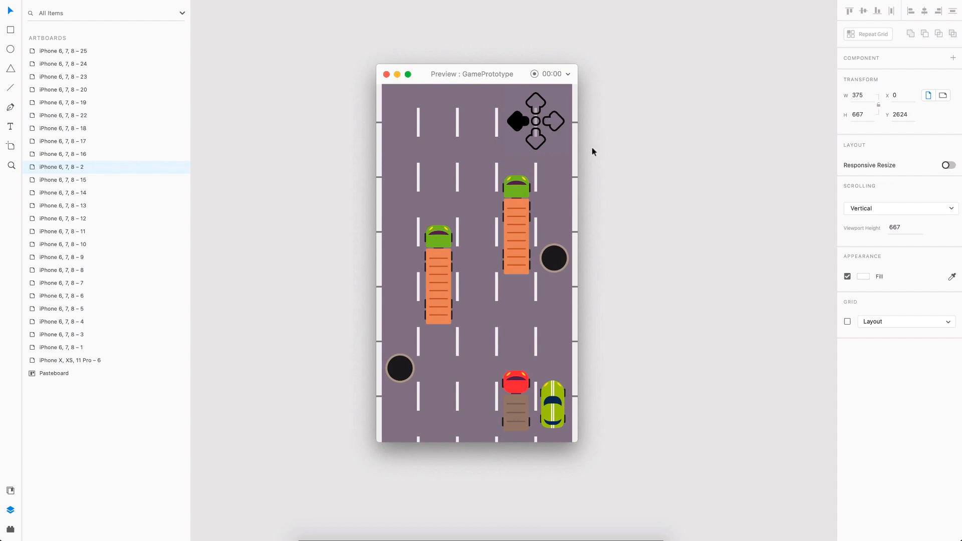
{"action": "key", "text": "Left"}
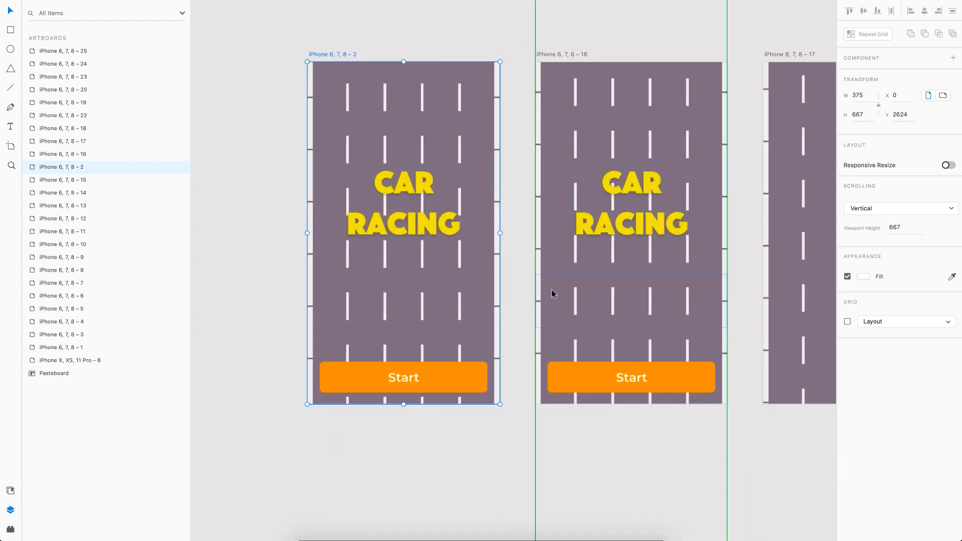
Step: Inspect Repeat Grid 1 and its road tile on artboard iPhone 6, 7, 8 – 2, including the part extending above the artboard
{"action": "left_click", "coordinate": [509, 275]}
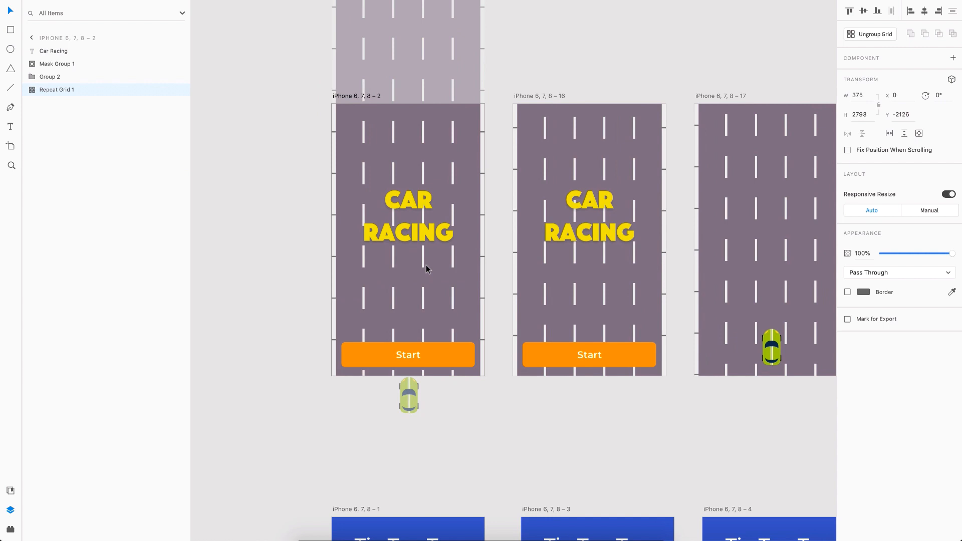
{"action": "scroll", "coordinate": [426, 268], "scroll_direction": "up", "scroll_amount": 3}
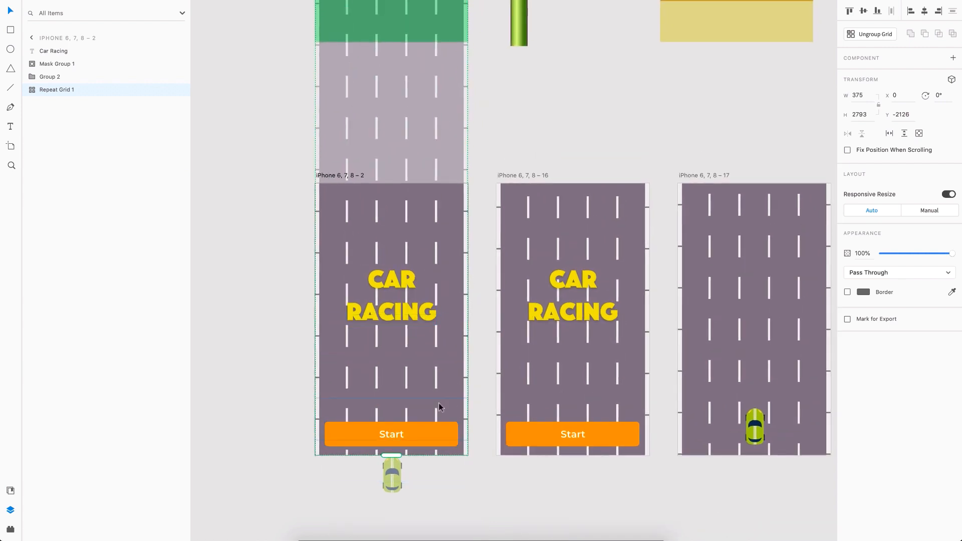
{"action": "double_click", "coordinate": [447, 377]}
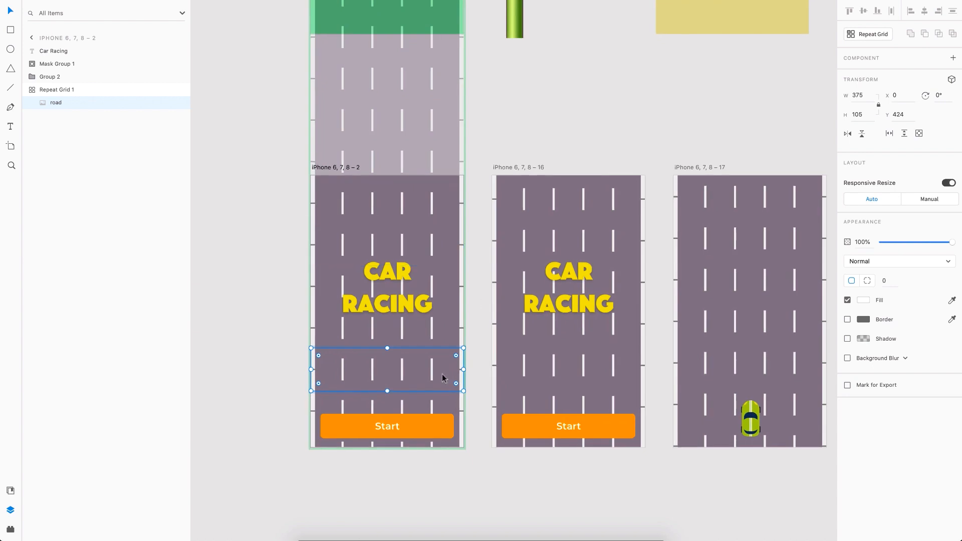
{"action": "scroll", "coordinate": [446, 211], "scroll_direction": "up", "scroll_amount": 3}
{"action": "scroll", "coordinate": [443, 209], "scroll_direction": "down", "scroll_amount": 5}
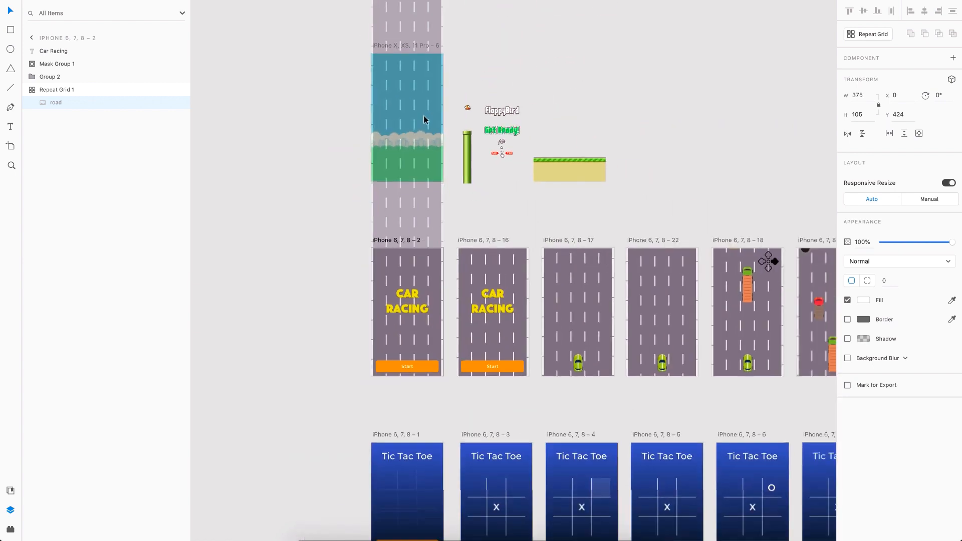
{"action": "scroll", "coordinate": [423, 115], "scroll_direction": "up", "scroll_amount": 3}
{"action": "scroll", "coordinate": [423, 110], "scroll_direction": "up", "scroll_amount": 3}
{"action": "scroll", "coordinate": [431, 190], "scroll_direction": "down", "scroll_amount": 3}
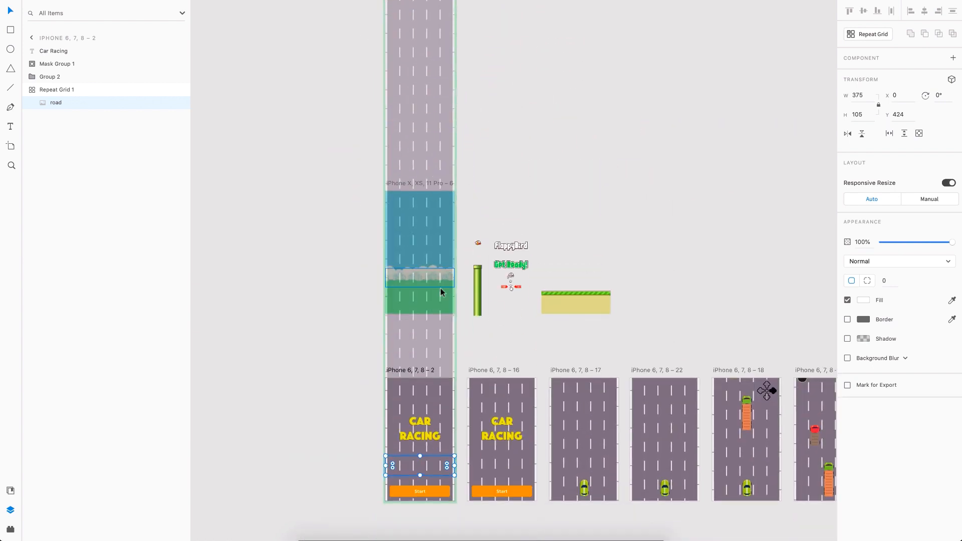
Step: Select the second Car Racing artboard, iPhone 6, 7, 8 – 16
{"action": "scroll", "coordinate": [451, 280], "scroll_direction": "down", "scroll_amount": 2}
{"action": "scroll", "coordinate": [464, 290], "scroll_direction": "down", "scroll_amount": 1}
{"action": "left_click", "coordinate": [465, 217]}
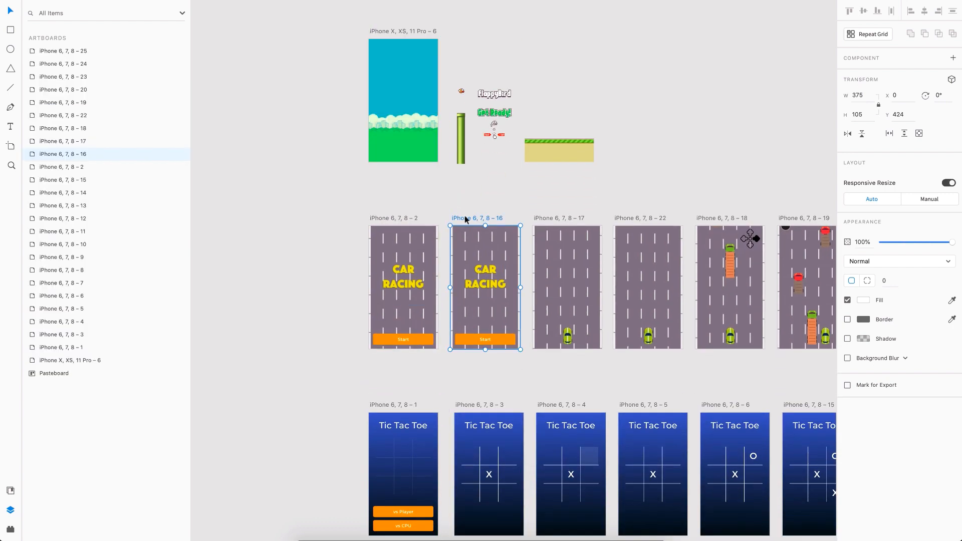
Step: Inspect Repeat Grid 1 on artboards iPhone 6, 7, 8 – 16 and iPhone 6, 7, 8 – 17, ending with artboard 17 selected
{"action": "left_click", "coordinate": [484, 248]}
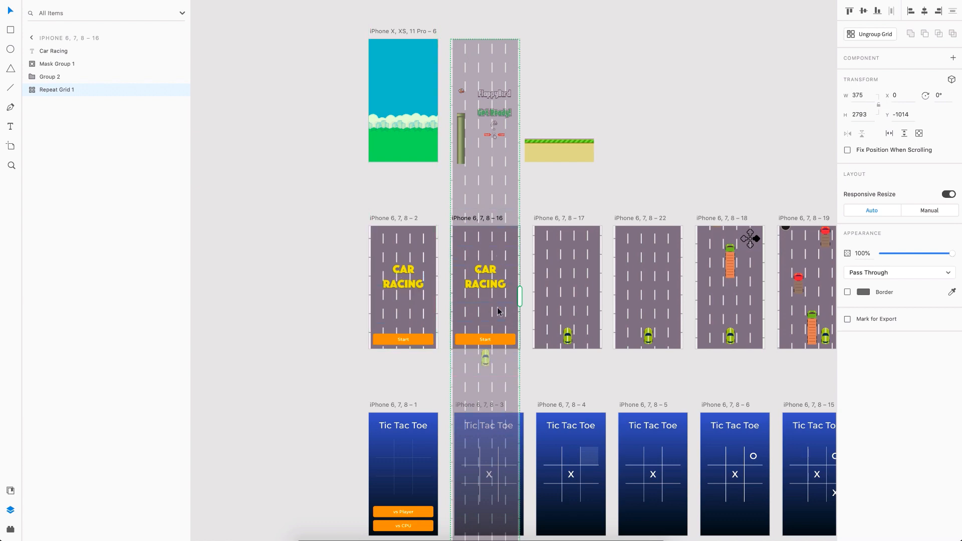
{"action": "scroll", "coordinate": [498, 309], "scroll_direction": "up", "scroll_amount": 3}
{"action": "scroll", "coordinate": [497, 308], "scroll_direction": "right", "scroll_amount": 3}
{"action": "left_click", "coordinate": [483, 287]}
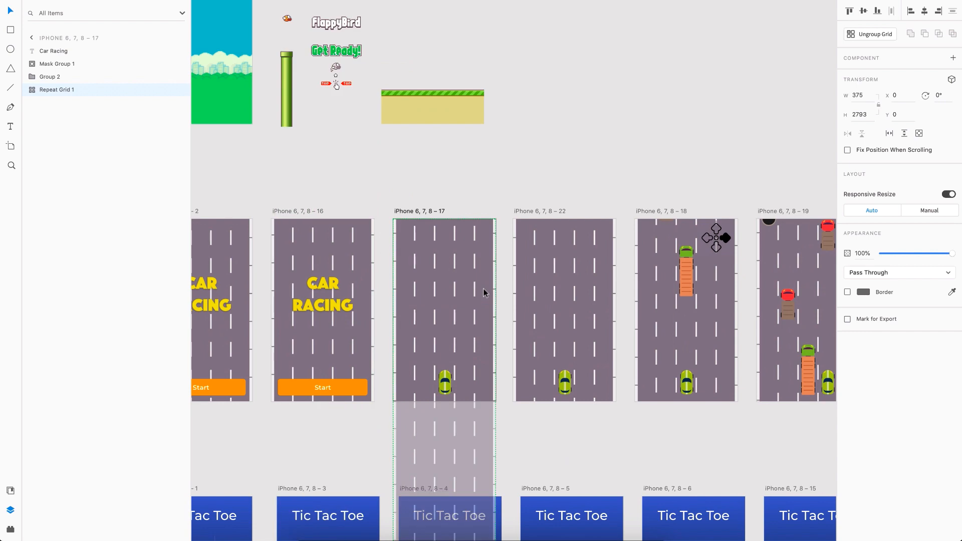
{"action": "scroll", "coordinate": [483, 288], "scroll_direction": "down", "scroll_amount": 1}
{"action": "left_click", "coordinate": [419, 207]}
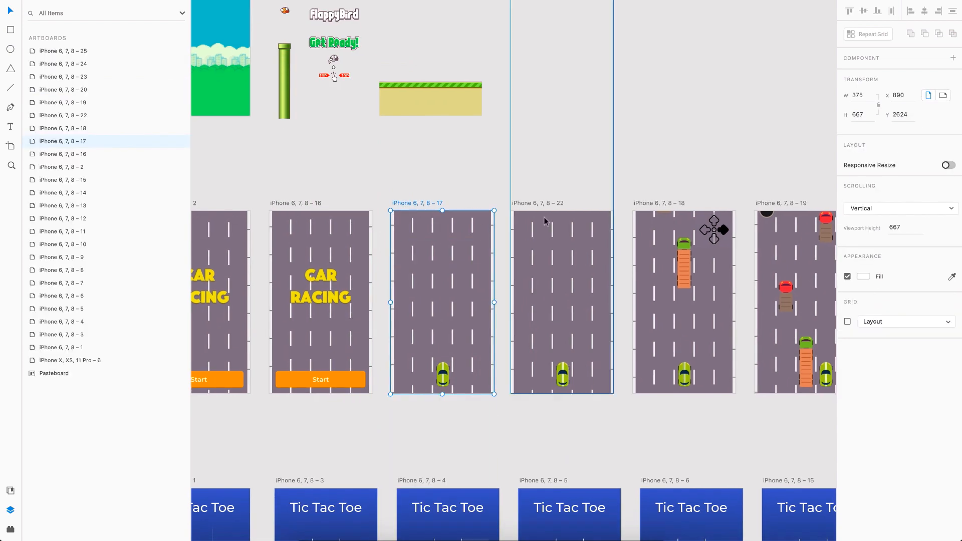
Step: Inspect Group 7 on artboard iPhone 6, 7, 8 – 22, examining the road and obstacles that extend above the artboard
{"action": "left_click", "coordinate": [567, 265]}
{"action": "scroll", "coordinate": [518, 292], "scroll_direction": "down", "scroll_amount": 2}
{"action": "scroll", "coordinate": [518, 293], "scroll_direction": "up", "scroll_amount": 2}
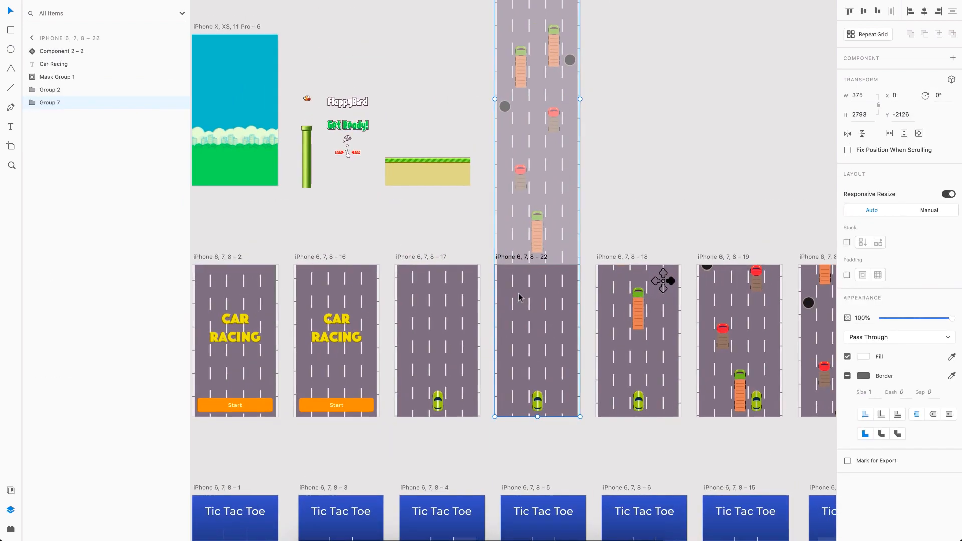
{"action": "scroll", "coordinate": [549, 332], "scroll_direction": "up", "scroll_amount": 2}
{"action": "scroll", "coordinate": [550, 331], "scroll_direction": "right", "scroll_amount": 1}
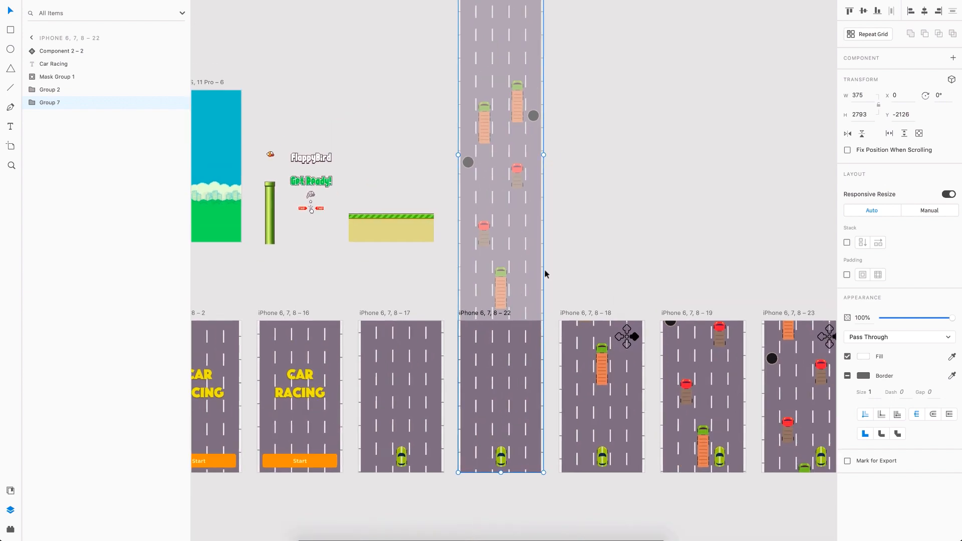
{"action": "scroll", "coordinate": [528, 115], "scroll_direction": "up", "scroll_amount": 3}
{"action": "scroll", "coordinate": [528, 115], "scroll_direction": "right", "scroll_amount": 1}
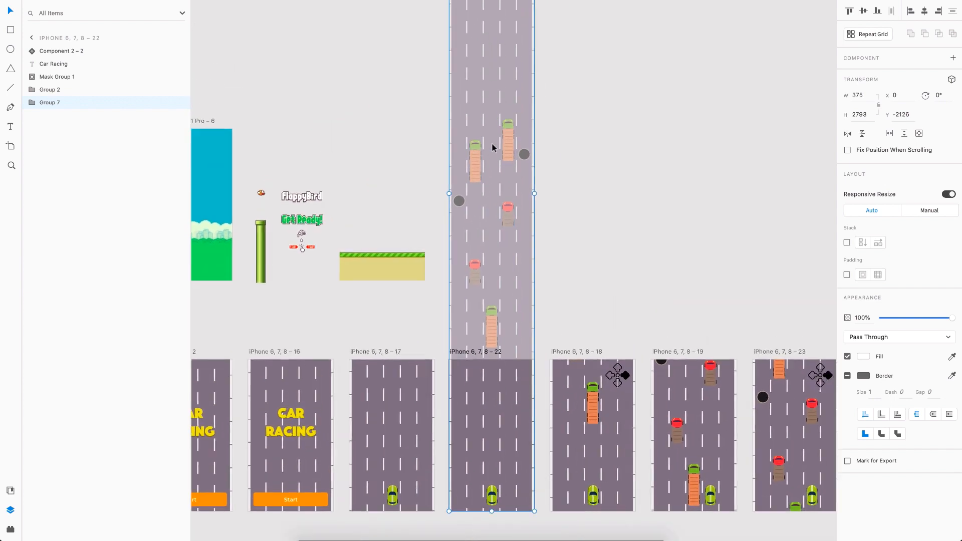
{"action": "scroll", "coordinate": [516, 90], "scroll_direction": "up", "scroll_amount": 3}
{"action": "scroll", "coordinate": [516, 91], "scroll_direction": "down", "scroll_amount": 2}
{"action": "scroll", "coordinate": [550, 251], "scroll_direction": "up", "scroll_amount": 3}
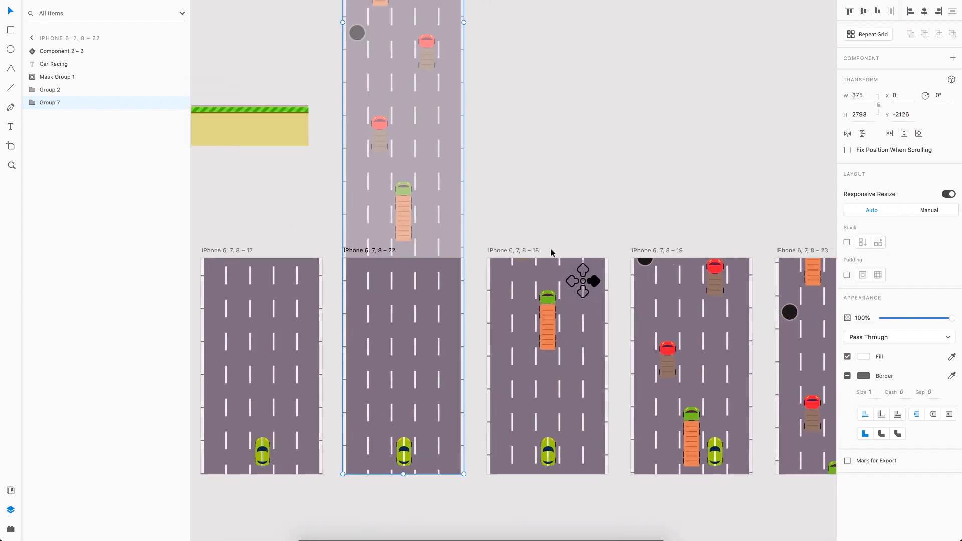
Step: Inspect the position of Group 7 and its obstacles on artboard iPhone 6, 7, 8 – 18
{"action": "scroll", "coordinate": [549, 295], "scroll_direction": "right", "scroll_amount": 2}
{"action": "left_click", "coordinate": [549, 329]}
{"action": "scroll", "coordinate": [493, 369], "scroll_direction": "down", "scroll_amount": 2}
{"action": "scroll", "coordinate": [493, 368], "scroll_direction": "right", "scroll_amount": 1}
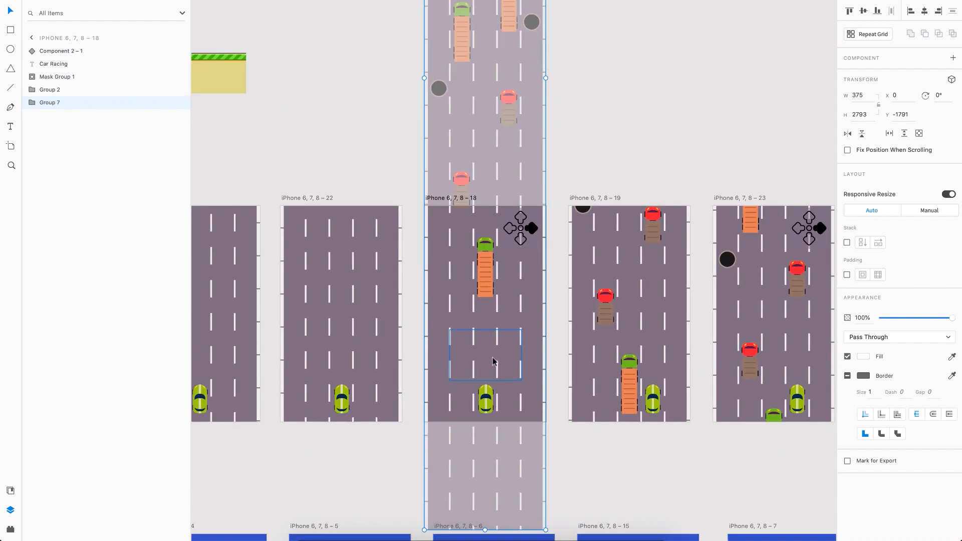
{"action": "scroll", "coordinate": [501, 311], "scroll_direction": "right", "scroll_amount": 1}
{"action": "scroll", "coordinate": [470, 245], "scroll_direction": "up", "scroll_amount": 3}
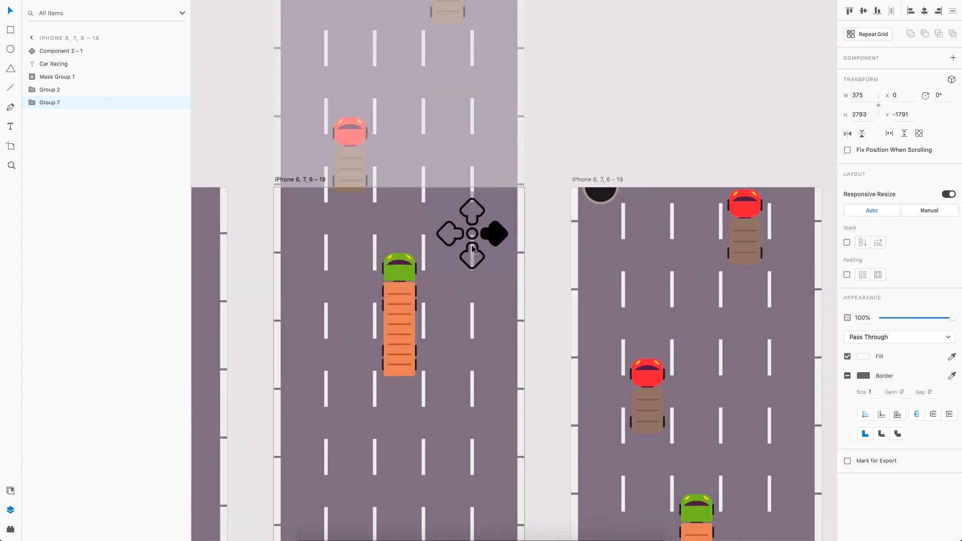
Step: Examine the states of the arrow-pad component on artboard iPhone 6, 7, 8 – 18 and view it in Prototype mode
{"action": "left_click", "coordinate": [511, 245]}
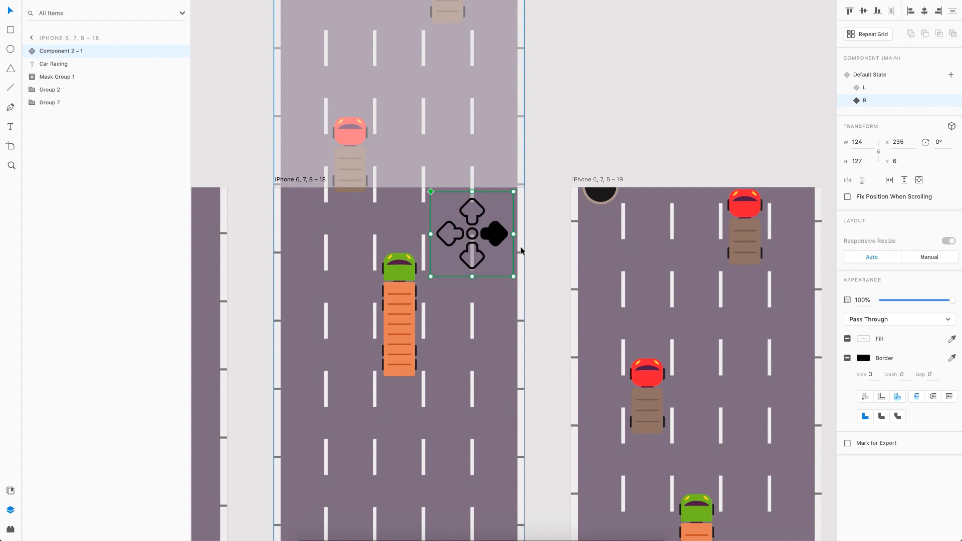
{"action": "key", "text": "ctrl+Tab"}
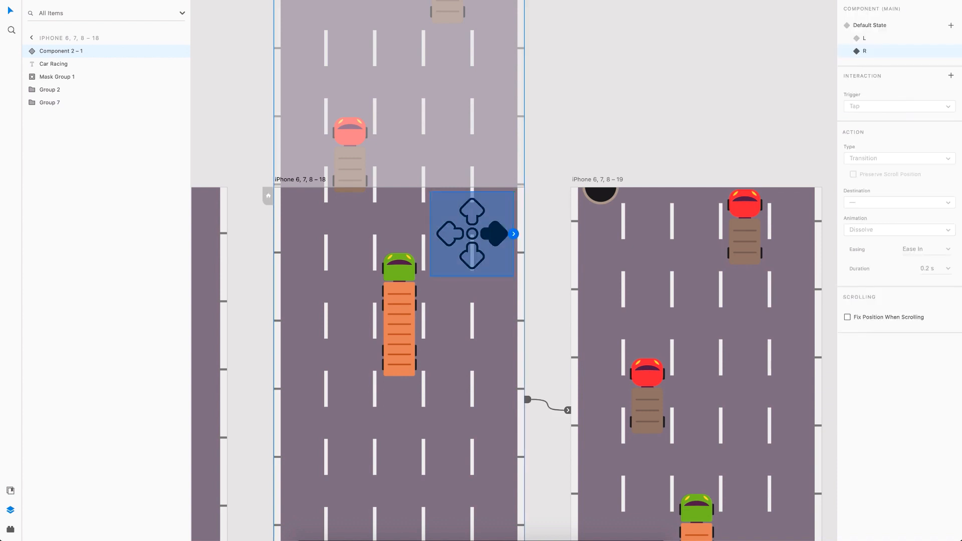
{"action": "scroll", "coordinate": [505, 253], "scroll_direction": "left", "scroll_amount": 2}
{"action": "scroll", "coordinate": [505, 253], "scroll_direction": "down", "scroll_amount": 1}
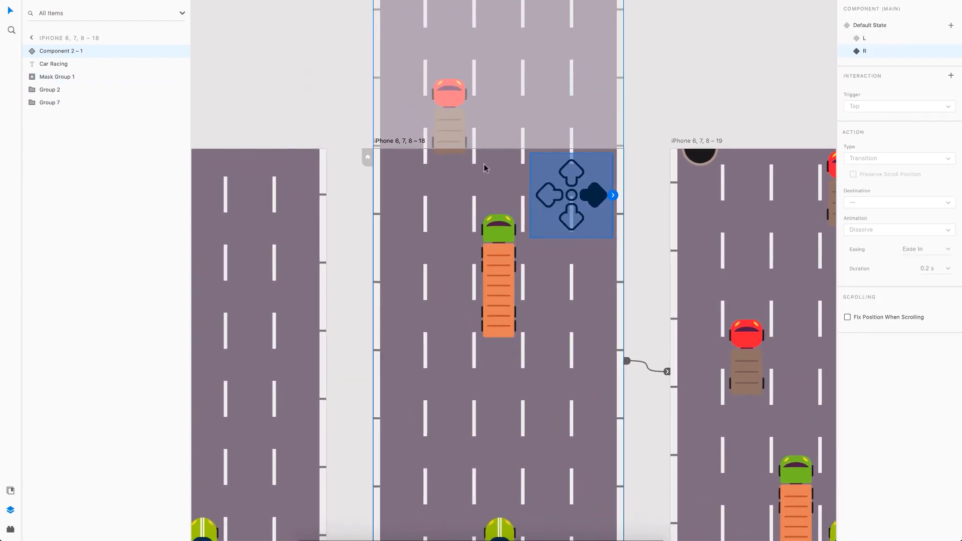
Step: Examine the Keys & Gamepad interaction of artboard iPhone 6, 7, 8 – 18, its assigned key and its destination artboard
{"action": "left_click", "coordinate": [389, 141]}
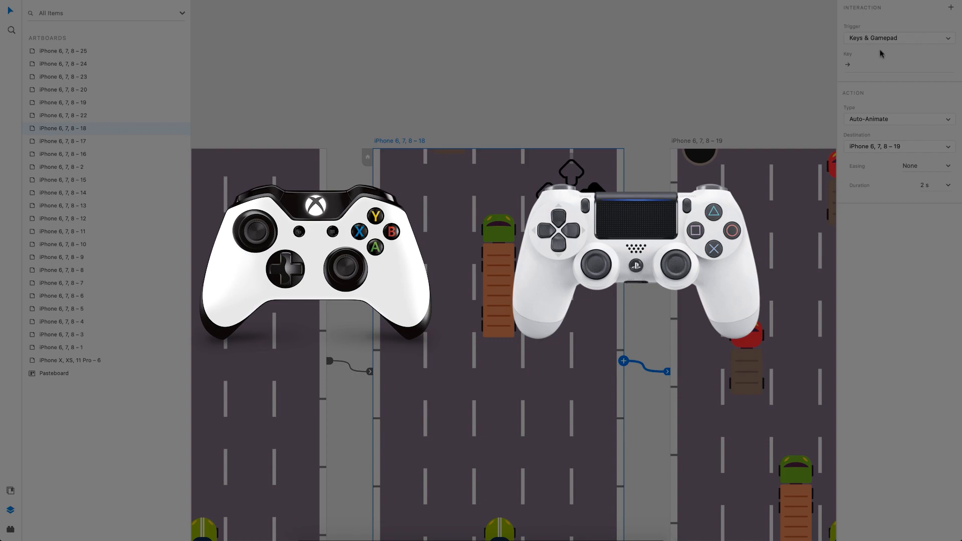
{"action": "scroll", "coordinate": [697, 257], "scroll_direction": "down", "scroll_amount": 1}
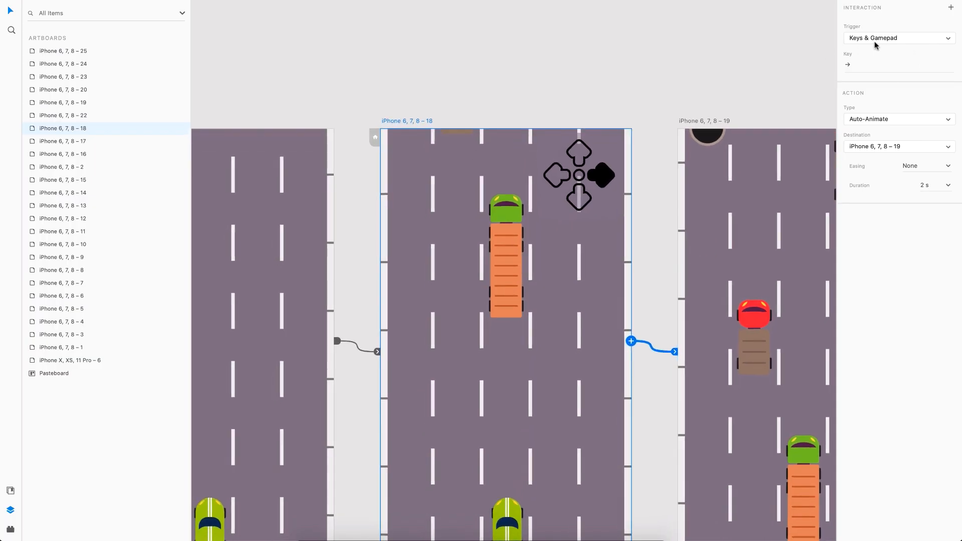
{"action": "left_click", "coordinate": [860, 67]}
{"action": "scroll", "coordinate": [568, 260], "scroll_direction": "down", "scroll_amount": 3}
{"action": "scroll", "coordinate": [568, 259], "scroll_direction": "right", "scroll_amount": 2}
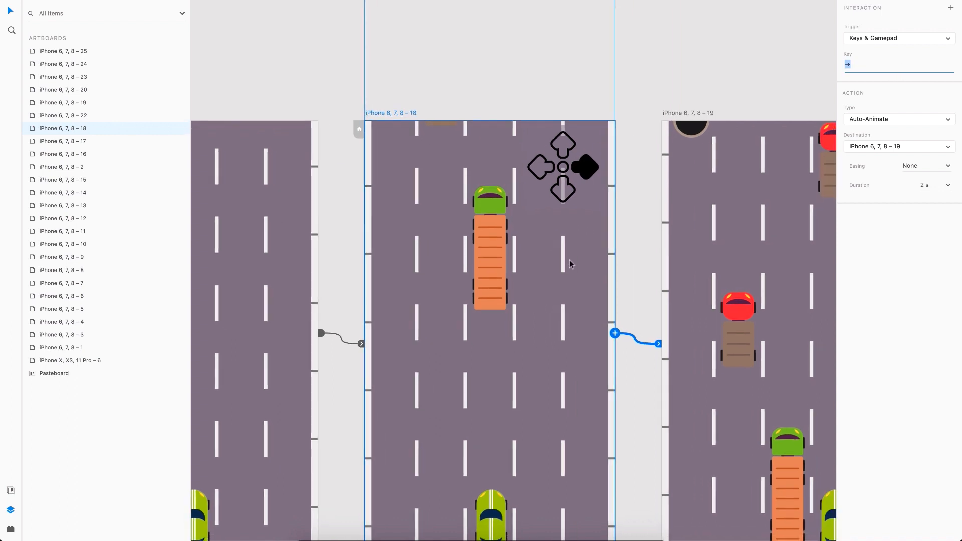
{"action": "scroll", "coordinate": [569, 260], "scroll_direction": "down", "scroll_amount": 2}
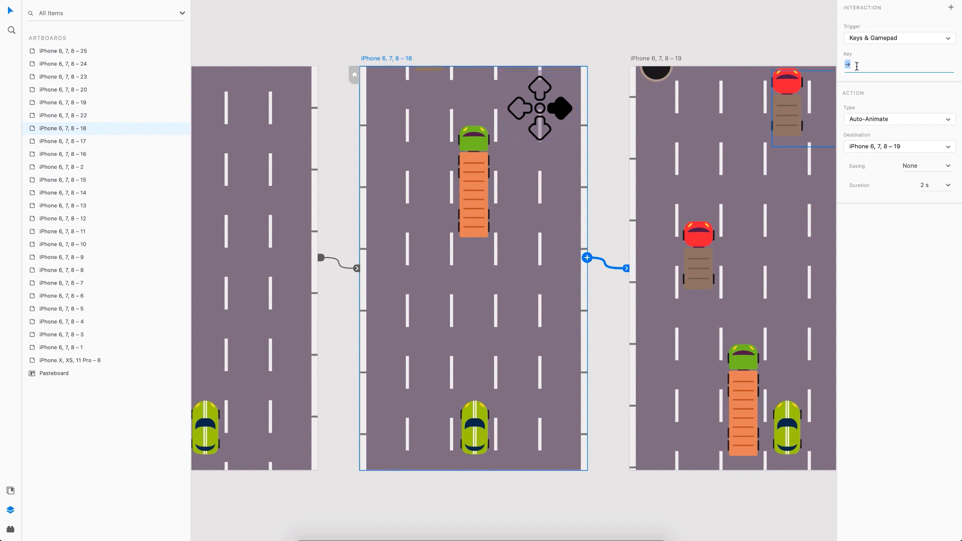
{"action": "scroll", "coordinate": [485, 195], "scroll_direction": "right", "scroll_amount": 5}
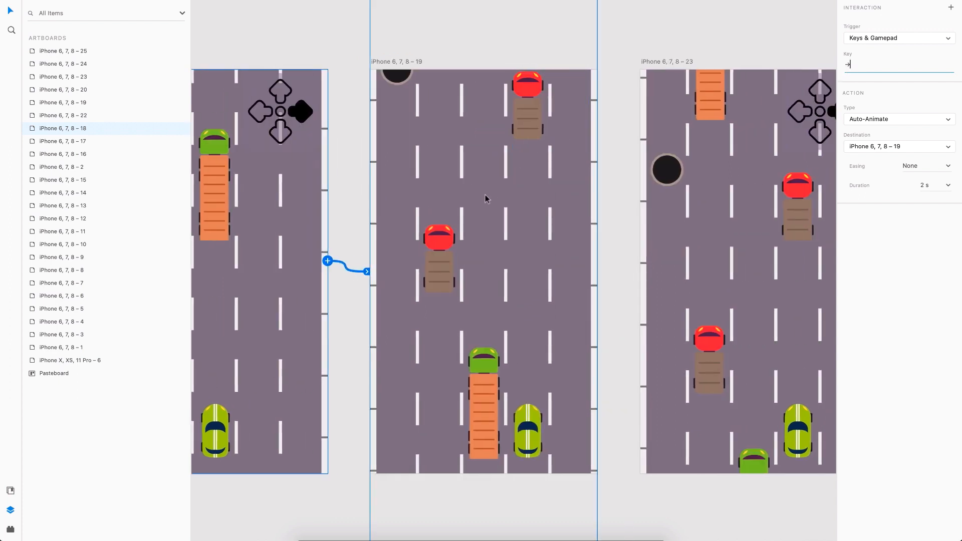
{"action": "left_click", "coordinate": [291, 45]}
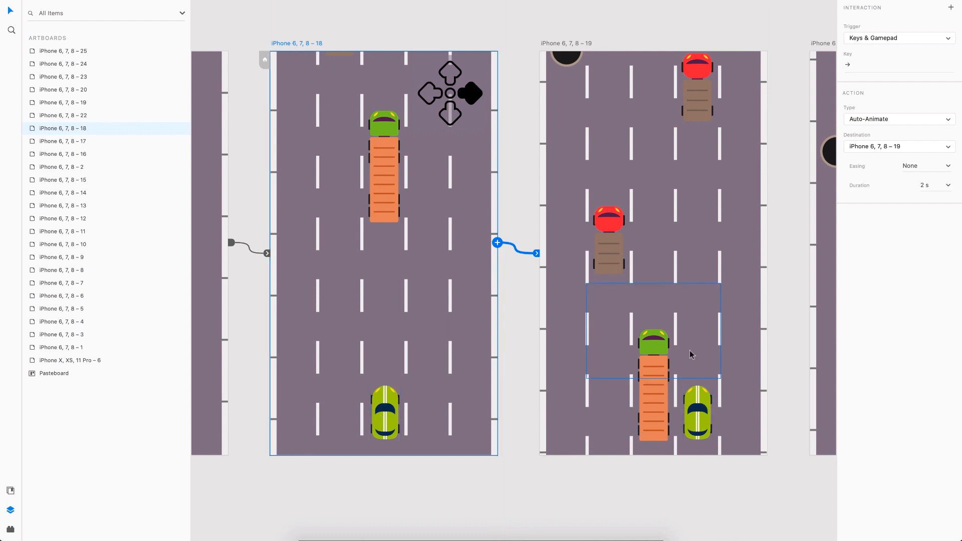
Step: Try moving the road group down and the car one lane right on artboard iPhone 6, 7, 8 – 18, and undo both moves
{"action": "scroll", "coordinate": [399, 319], "scroll_direction": "down", "scroll_amount": 2}
{"action": "left_click", "coordinate": [436, 242]}
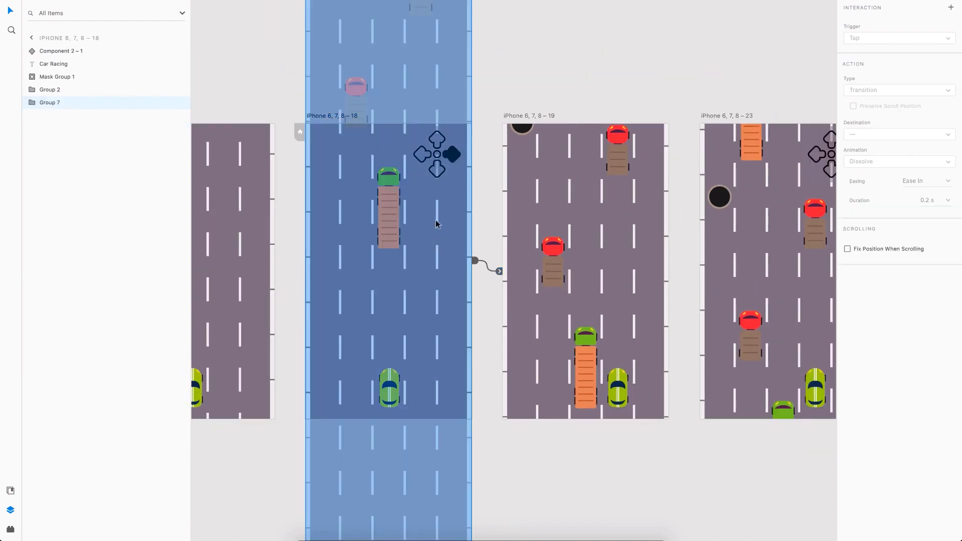
{"action": "left_click_drag", "start_coordinate": [434, 221], "coordinate": [439, 396]}
{"action": "left_click", "coordinate": [409, 397]}
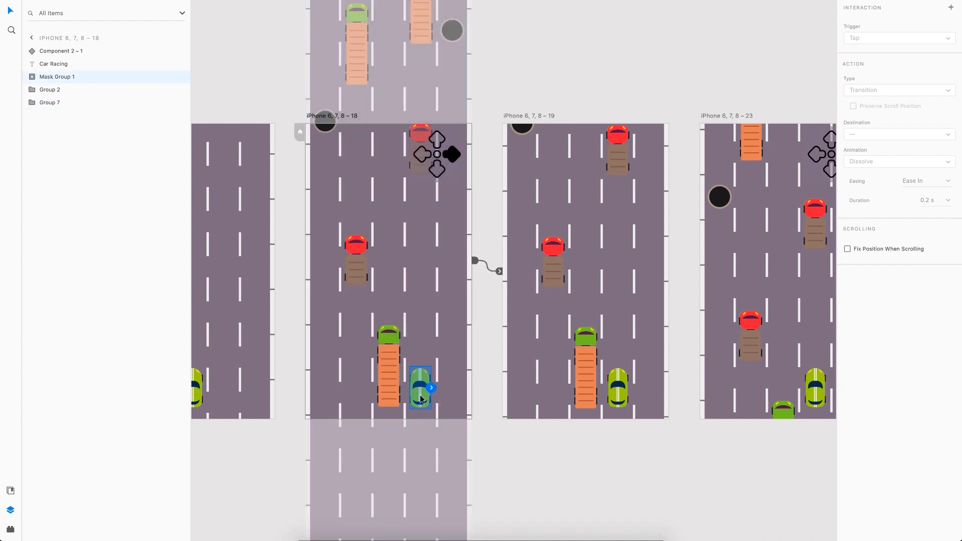
{"action": "key", "text": "ctrl+z"}
{"action": "key", "text": "ctrl+z"}
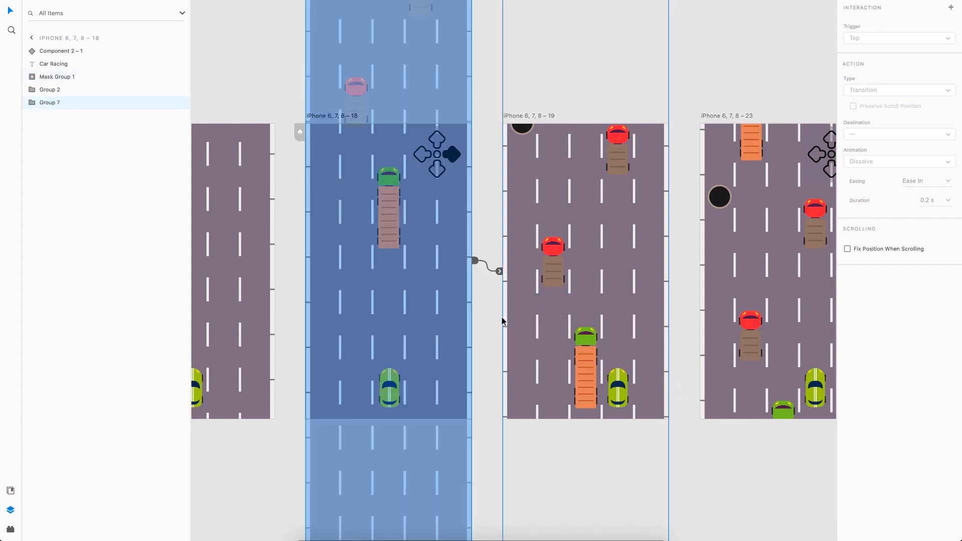
Step: Examine the Auto-Animate connection between artboards iPhone 6, 7, 8 – 18 and iPhone 6, 7, 8 – 19
{"action": "scroll", "coordinate": [504, 320], "scroll_direction": "right", "scroll_amount": 2}
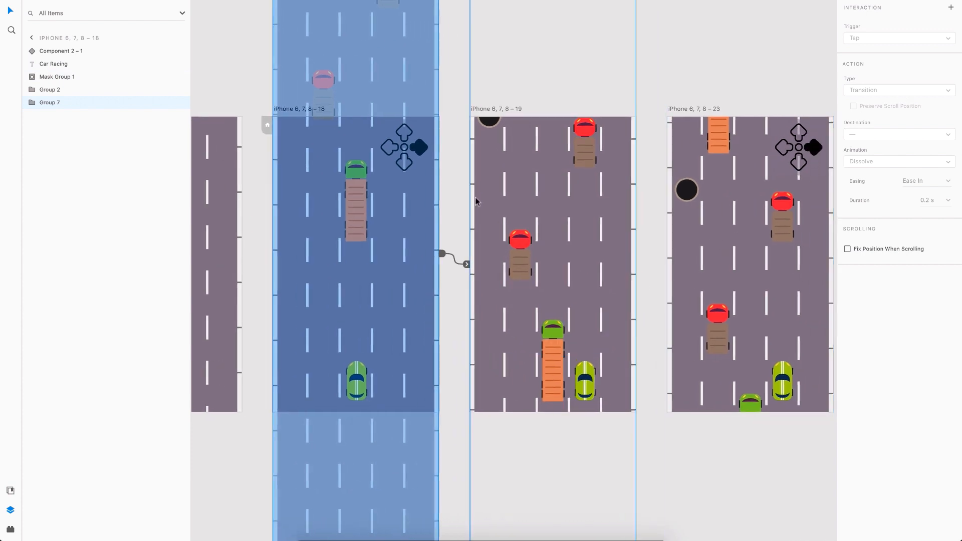
{"action": "left_click", "coordinate": [453, 259]}
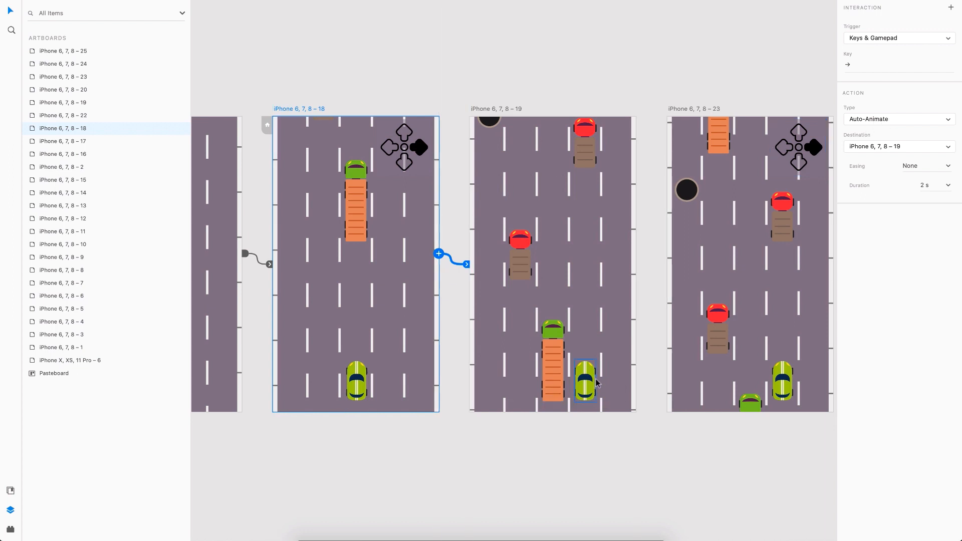
{"action": "scroll", "coordinate": [595, 382], "scroll_direction": "right", "scroll_amount": 5}
{"action": "scroll", "coordinate": [595, 382], "scroll_direction": "left", "scroll_amount": 8}
Step: Preview the prototype from artboard iPhone 6, 7, 8 – 18, steer the car right and close the preview
{"action": "left_click", "coordinate": [439, 99]}
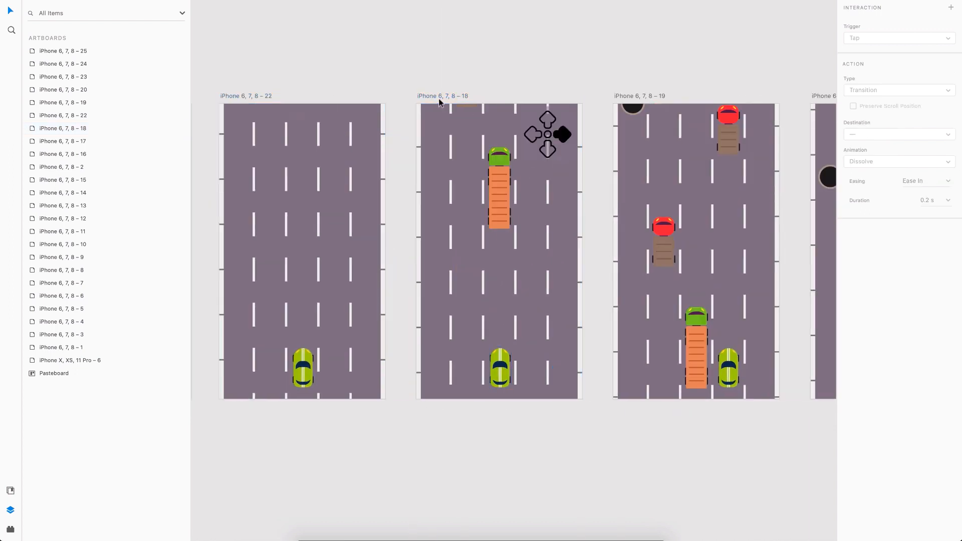
{"action": "left_click", "coordinate": [441, 96]}
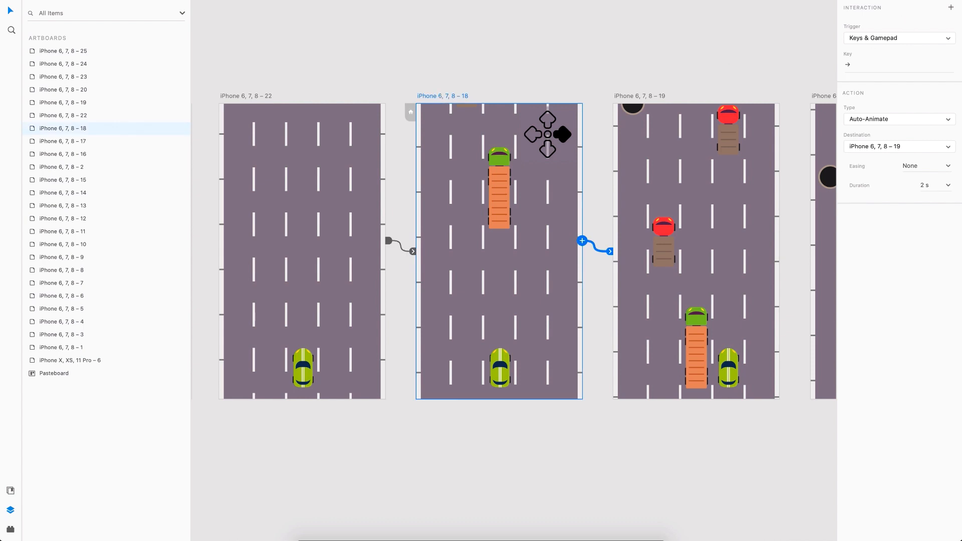
{"action": "key", "text": "super+Return"}
{"action": "key", "text": "Right"}
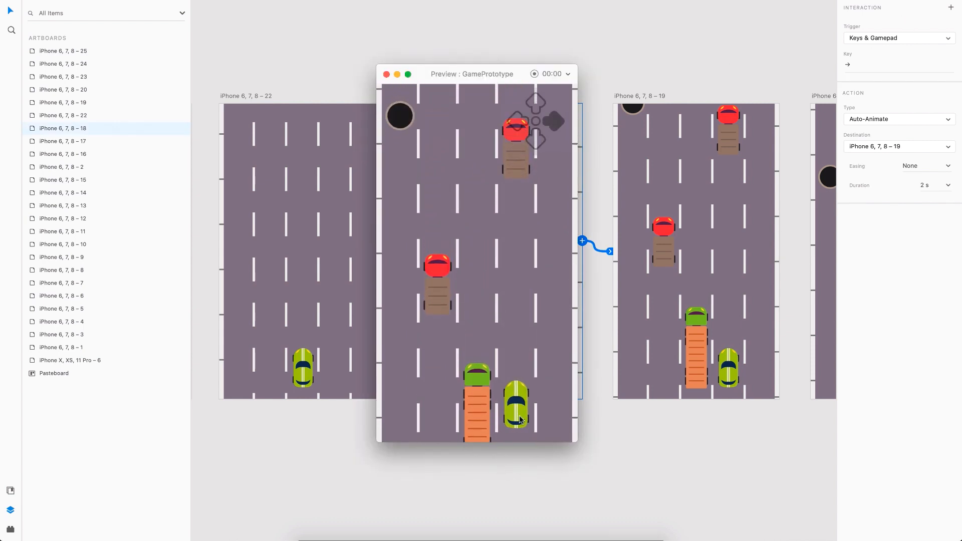
{"action": "left_click", "coordinate": [385, 74]}
Step: Review the remaining Car Racing artboards and examine the timed interaction of the Game Over artboard, iPhone 6, 7, 8 – 25
{"action": "scroll", "coordinate": [650, 191], "scroll_direction": "right", "scroll_amount": 10}
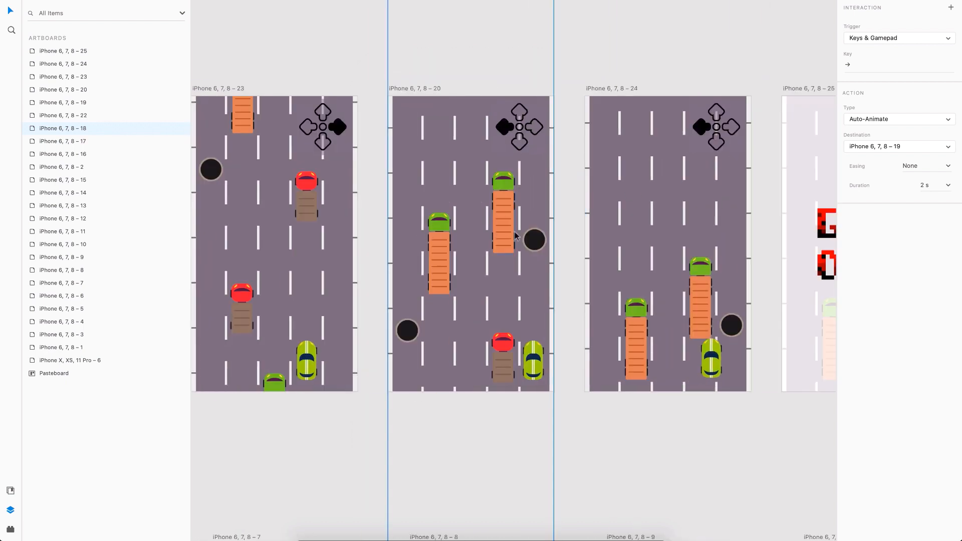
{"action": "scroll", "coordinate": [514, 235], "scroll_direction": "right", "scroll_amount": 1}
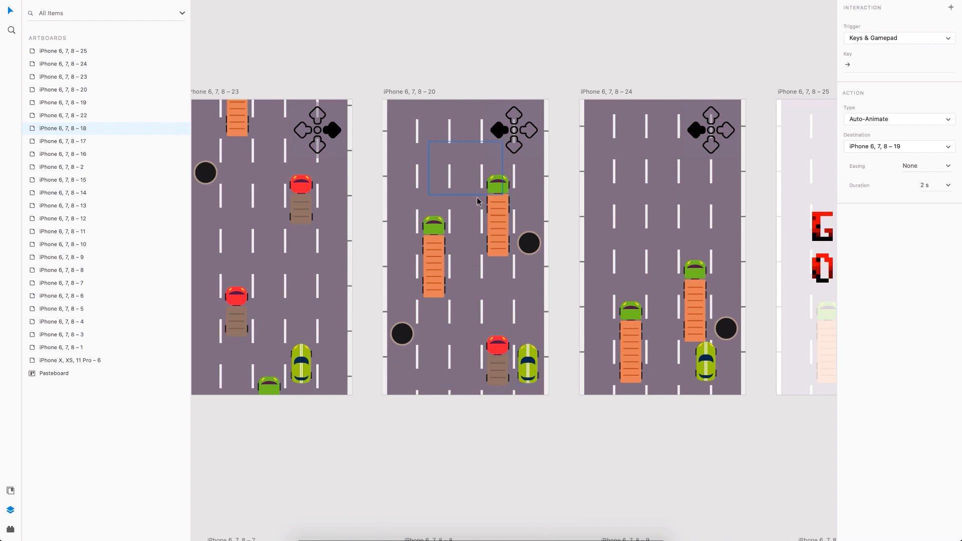
{"action": "scroll", "coordinate": [551, 321], "scroll_direction": "right", "scroll_amount": 5}
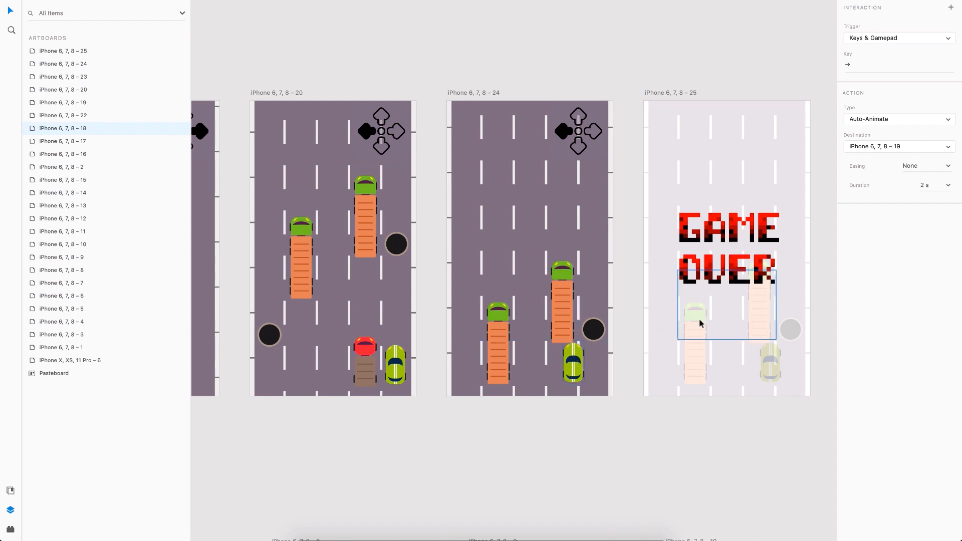
{"action": "scroll", "coordinate": [700, 323], "scroll_direction": "right", "scroll_amount": 2}
{"action": "scroll", "coordinate": [699, 319], "scroll_direction": "right", "scroll_amount": 2}
{"action": "left_click", "coordinate": [646, 163]}
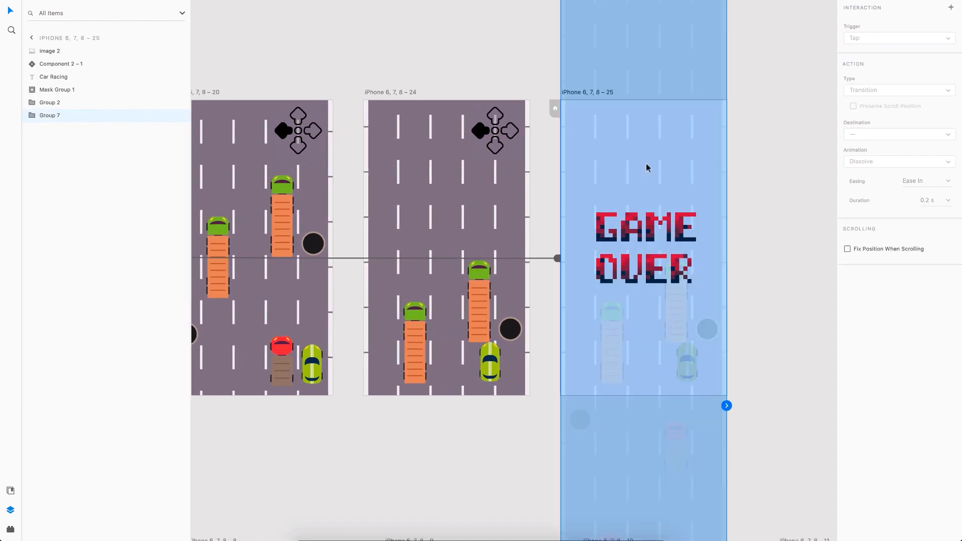
{"action": "left_click", "coordinate": [566, 79]}
{"action": "left_click", "coordinate": [571, 93]}
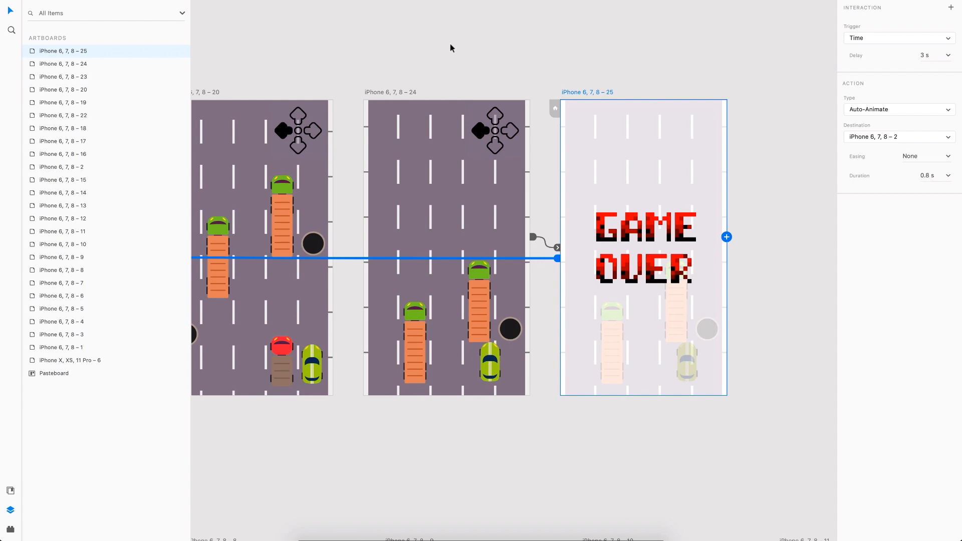
Step: Open the prototype preview from artboard iPhone 6, 7, 8 – 2 and start the Car Racing game
{"action": "scroll", "coordinate": [450, 44], "scroll_direction": "down", "scroll_amount": 3}
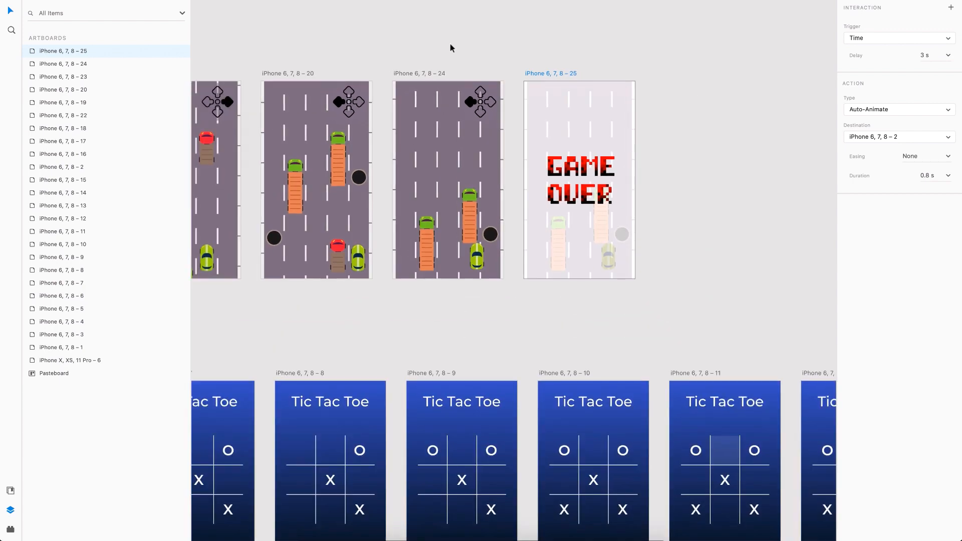
{"action": "scroll", "coordinate": [451, 44], "scroll_direction": "left", "scroll_amount": 15}
{"action": "scroll", "coordinate": [450, 48], "scroll_direction": "up", "scroll_amount": 2}
{"action": "scroll", "coordinate": [450, 48], "scroll_direction": "left", "scroll_amount": 3}
{"action": "scroll", "coordinate": [464, 90], "scroll_direction": "up", "scroll_amount": 5}
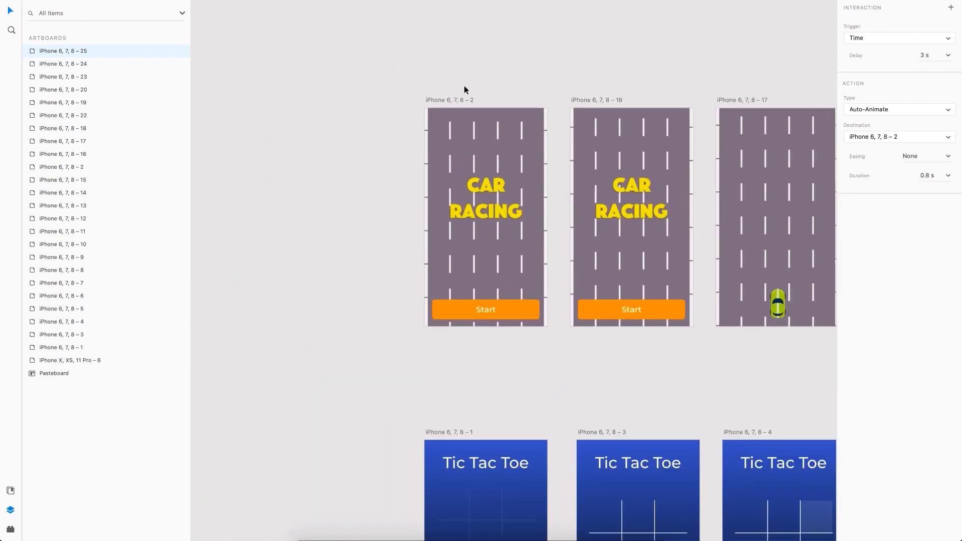
{"action": "left_click", "coordinate": [429, 108]}
{"action": "key", "text": "super+Return"}
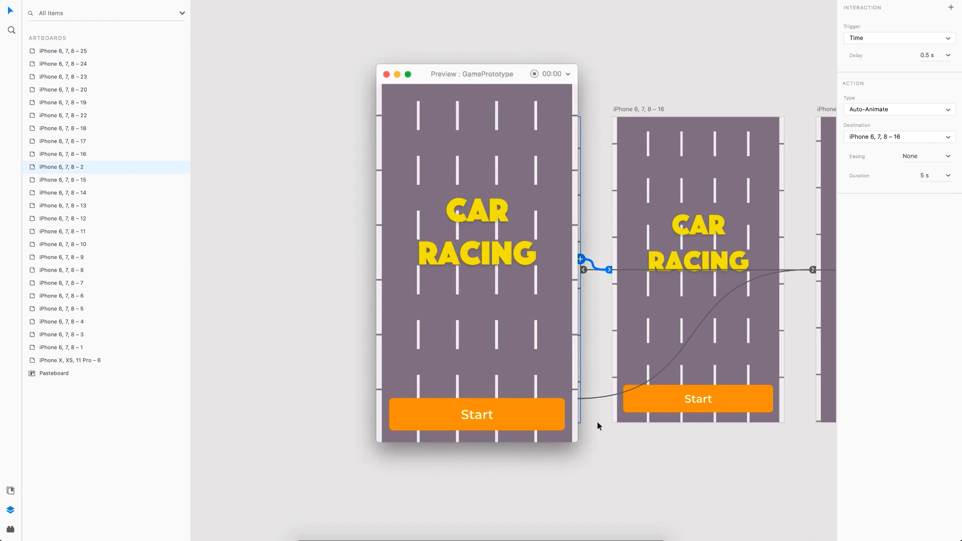
{"action": "left_click", "coordinate": [478, 412]}
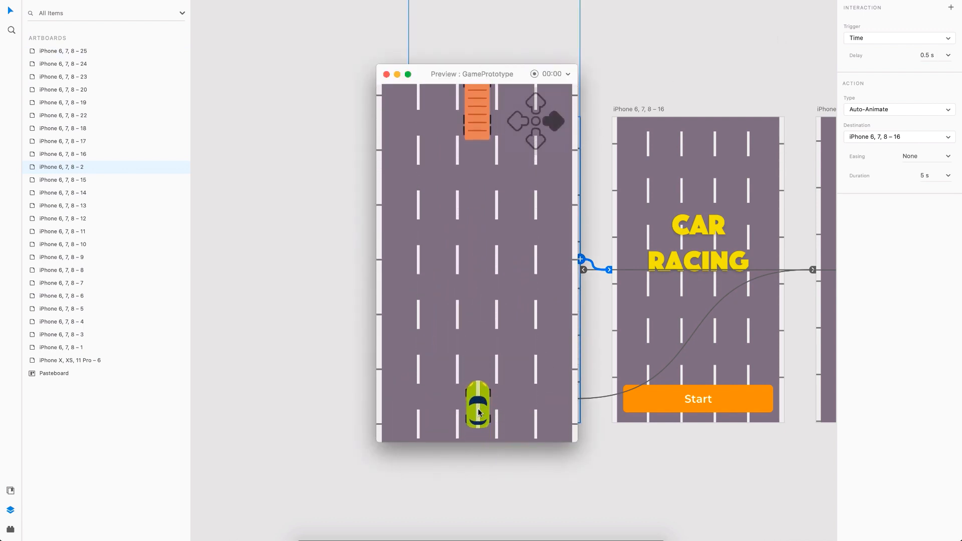
Step: Steer the car right during the Car Racing preview, close the preview and deselect the artboard
{"action": "left_click", "coordinate": [558, 126]}
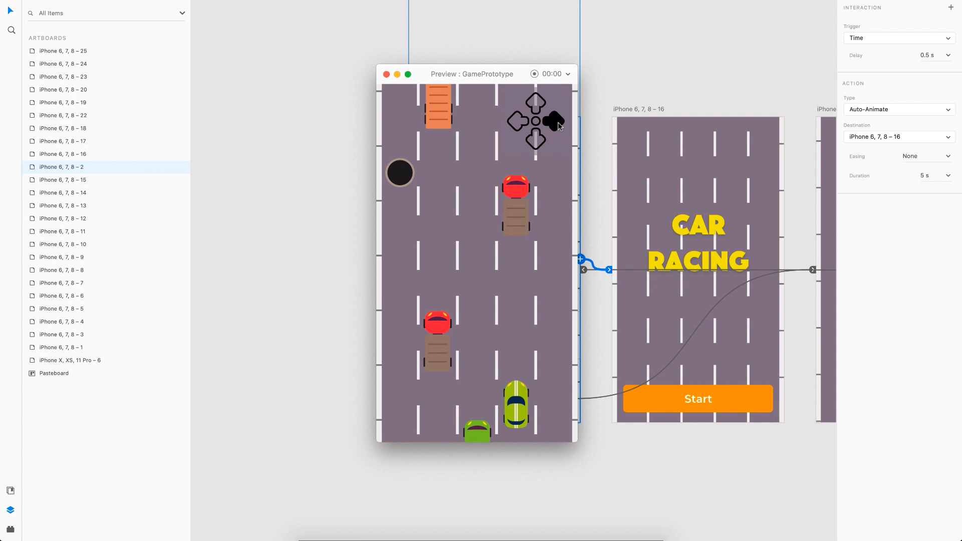
{"action": "left_click", "coordinate": [558, 125]}
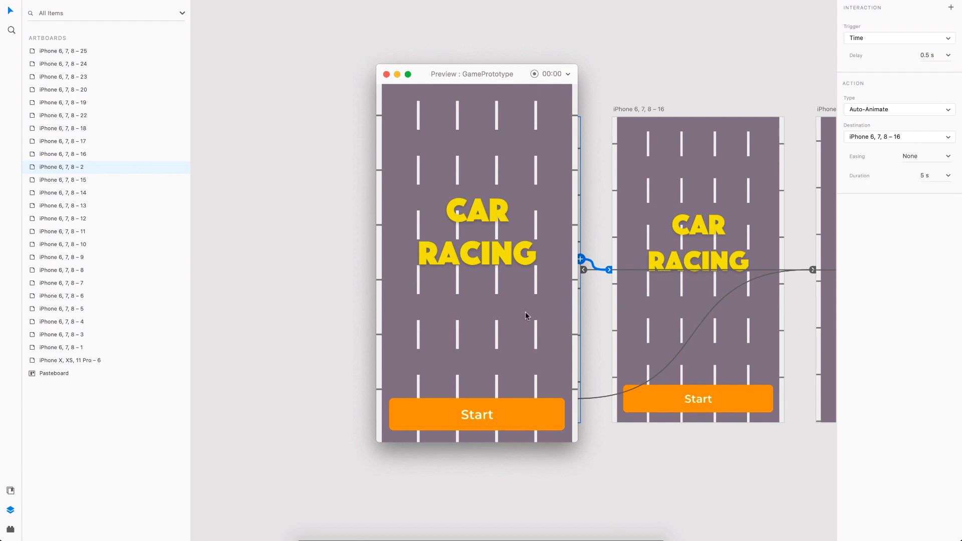
{"action": "left_click", "coordinate": [385, 74]}
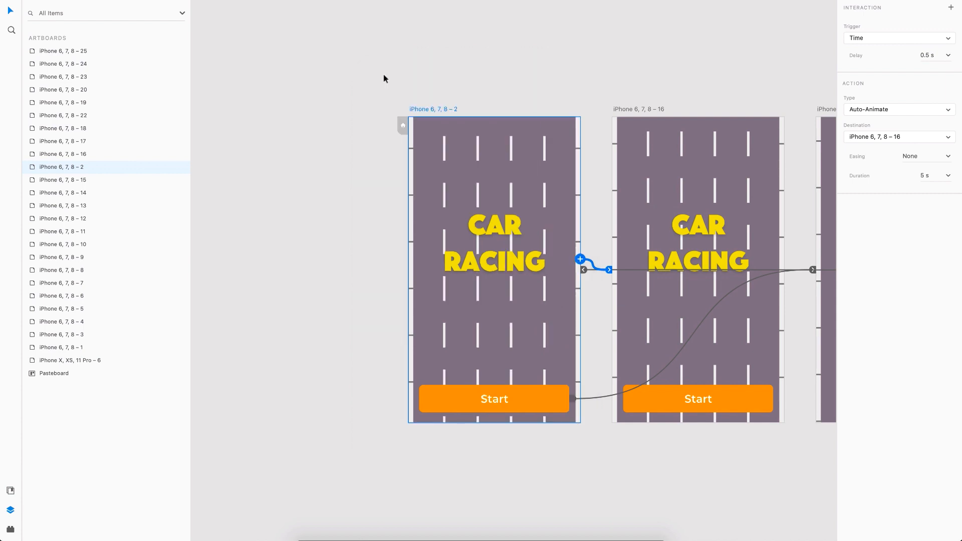
{"action": "left_click", "coordinate": [383, 74]}
Step: Locate the Flappy Bird artboard iPhone X, XS, 11 Pro – 6 and inspect its day background
{"action": "scroll", "coordinate": [383, 74], "scroll_direction": "up", "scroll_amount": 5}
{"action": "scroll", "coordinate": [383, 74], "scroll_direction": "down", "scroll_amount": 3}
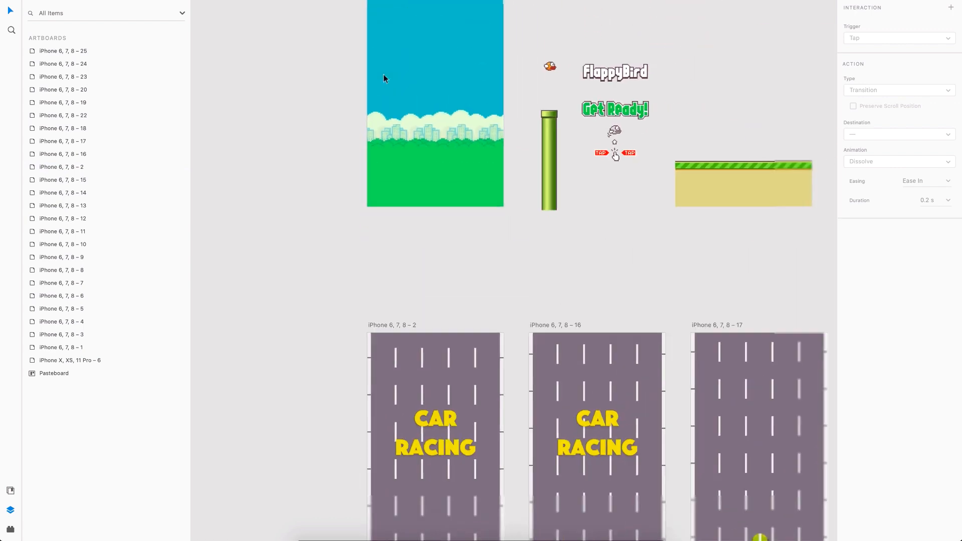
{"action": "scroll", "coordinate": [383, 75], "scroll_direction": "up", "scroll_amount": 3}
{"action": "scroll", "coordinate": [383, 74], "scroll_direction": "up", "scroll_amount": 2}
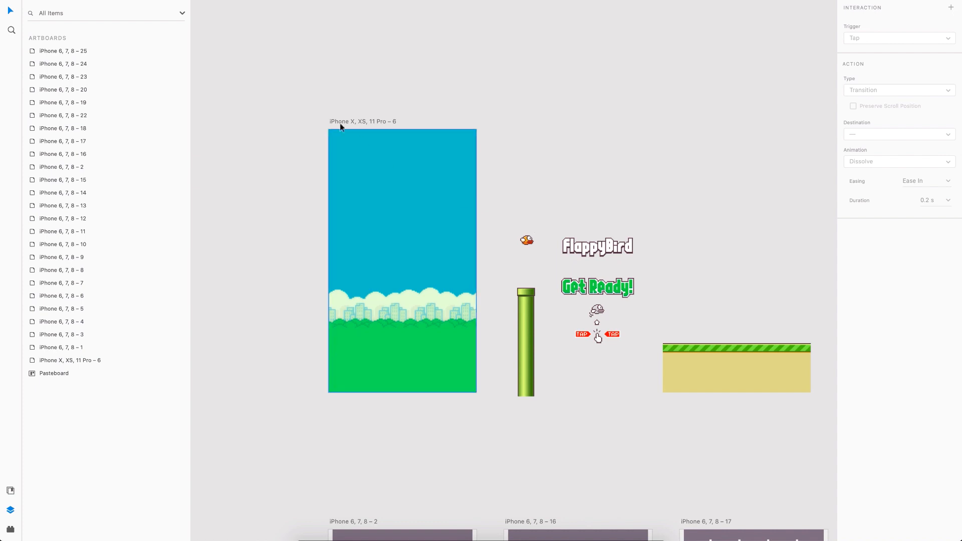
{"action": "left_click", "coordinate": [401, 249]}
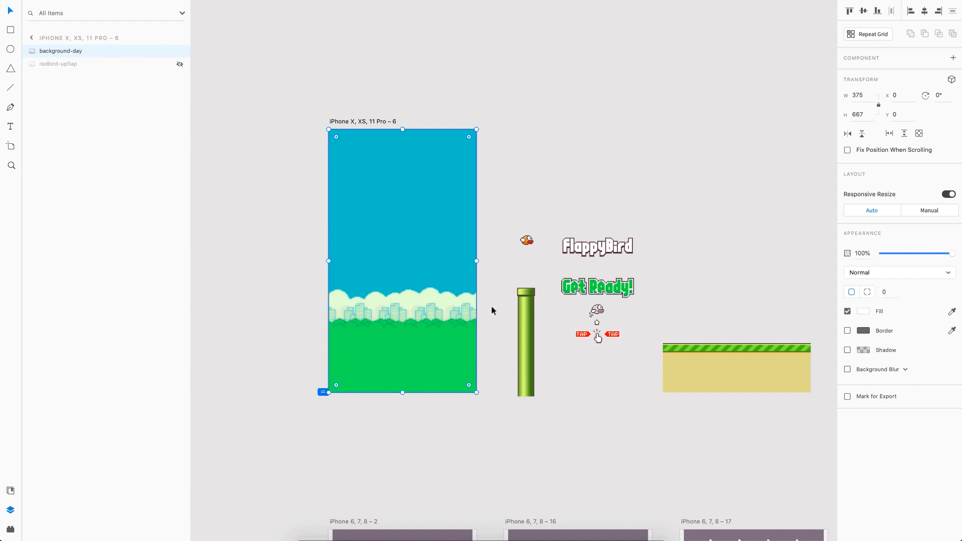
Step: Examine the Game Asset Credits and the Car Racing and Flappy Bird source images on the pasteboard
{"action": "scroll", "coordinate": [495, 350], "scroll_direction": "down", "scroll_amount": 2}
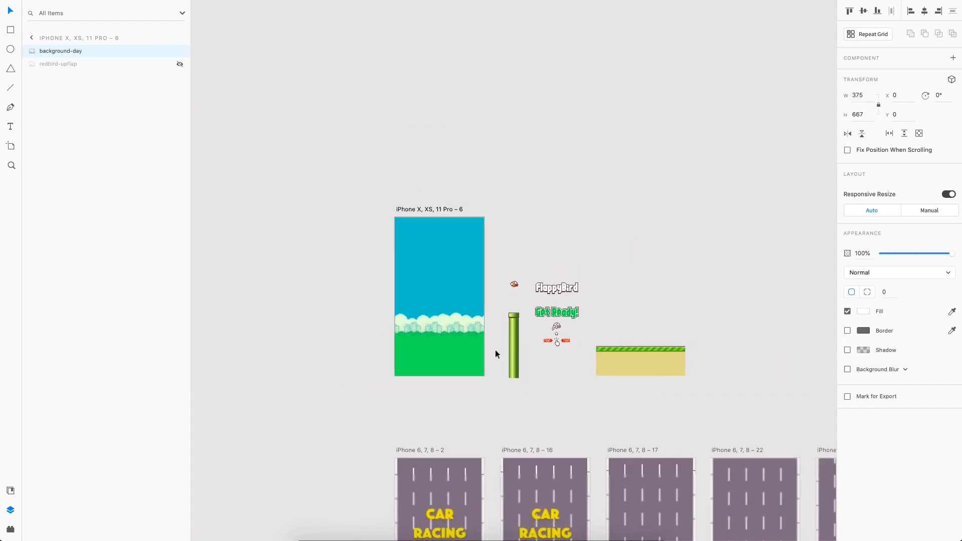
{"action": "scroll", "coordinate": [495, 349], "scroll_direction": "up", "scroll_amount": 15}
{"action": "scroll", "coordinate": [452, 198], "scroll_direction": "up", "scroll_amount": 2}
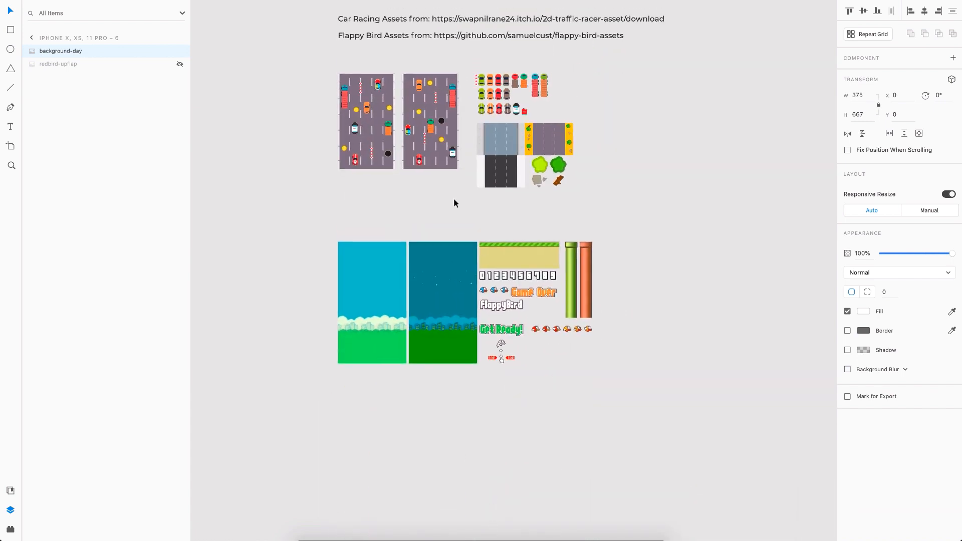
{"action": "scroll", "coordinate": [407, 259], "scroll_direction": "up", "scroll_amount": 4}
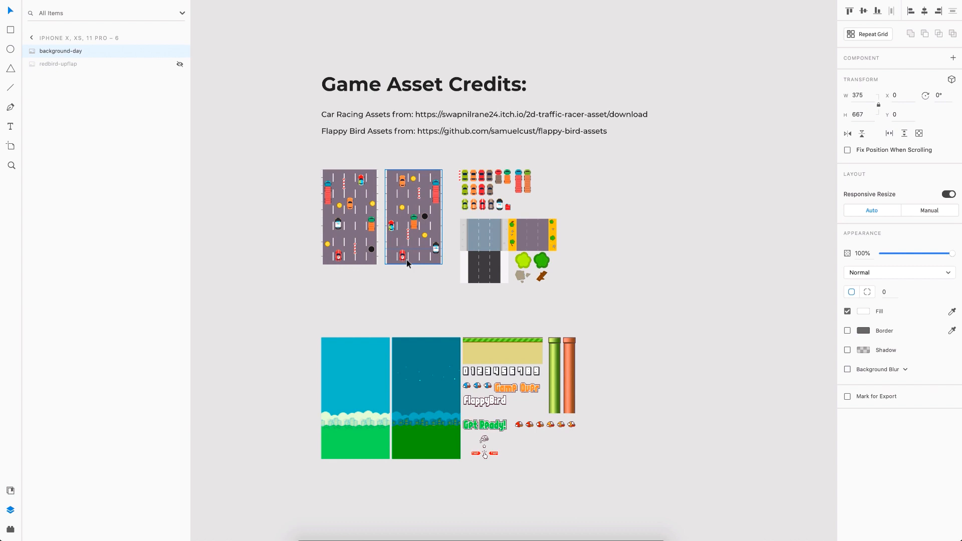
{"action": "scroll", "coordinate": [407, 260], "scroll_direction": "down", "scroll_amount": 3}
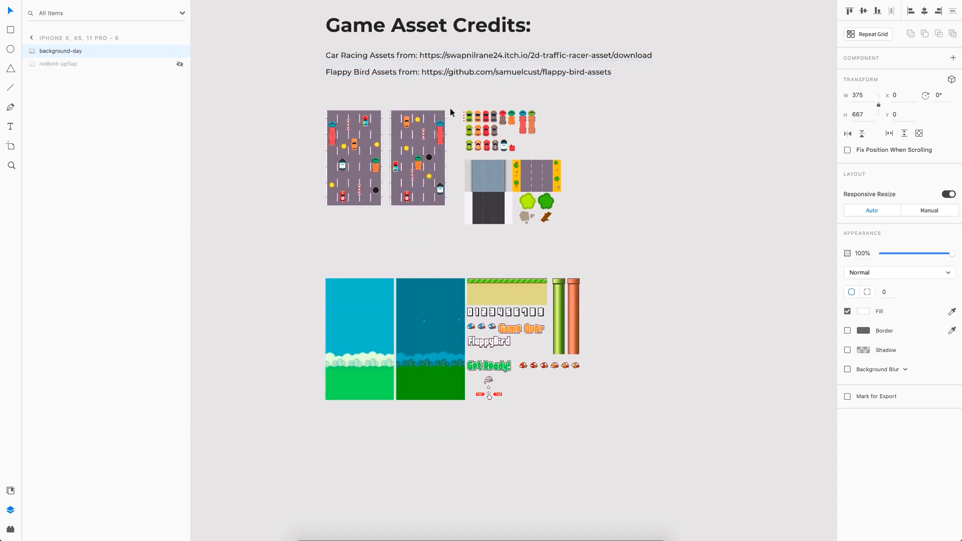
{"action": "scroll", "coordinate": [451, 113], "scroll_direction": "down", "scroll_amount": 3}
{"action": "scroll", "coordinate": [541, 265], "scroll_direction": "up", "scroll_amount": 1}
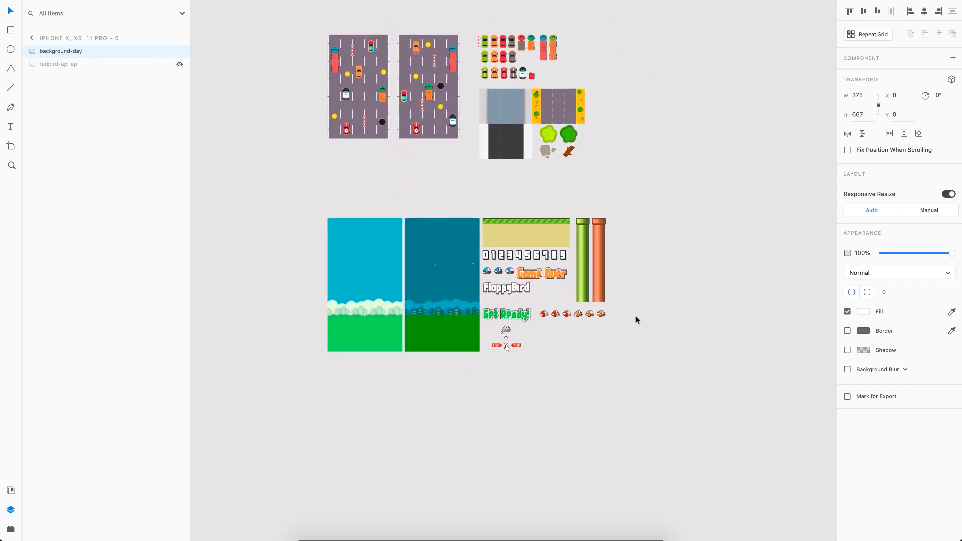
Step: Inspect the night and day background images among the Flappy Bird assets on the pasteboard
{"action": "left_click", "coordinate": [606, 359]}
{"action": "scroll", "coordinate": [382, 288], "scroll_direction": "up", "scroll_amount": 3}
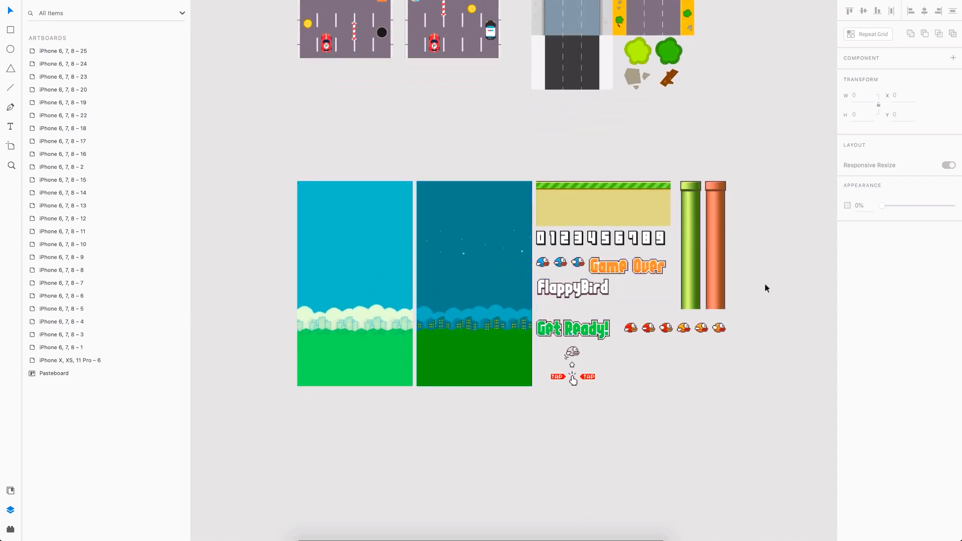
{"action": "left_click", "coordinate": [470, 300]}
{"action": "left_click", "coordinate": [342, 292]}
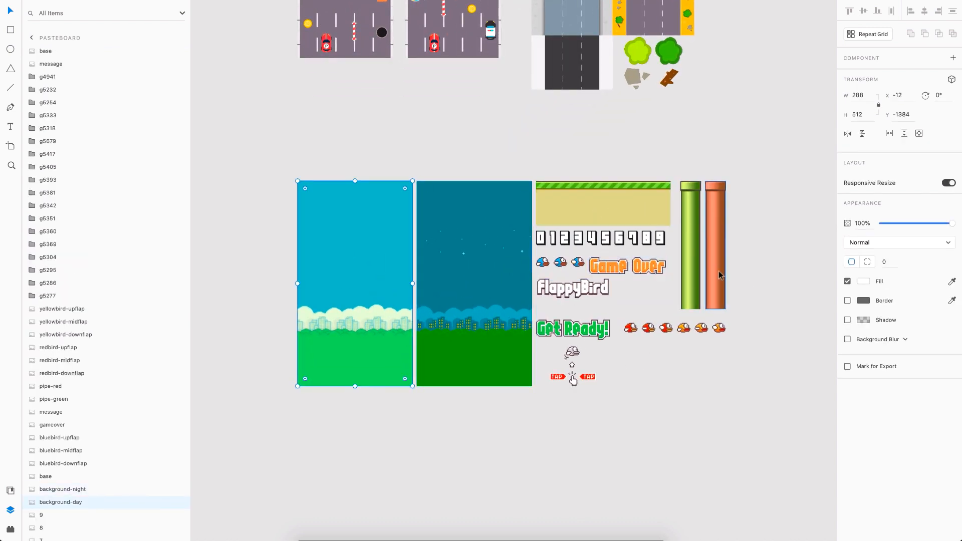
{"action": "scroll", "coordinate": [718, 274], "scroll_direction": "down", "scroll_amount": 1}
{"action": "scroll", "coordinate": [718, 271], "scroll_direction": "down", "scroll_amount": 6}
{"action": "scroll", "coordinate": [718, 270], "scroll_direction": "up", "scroll_amount": 3}
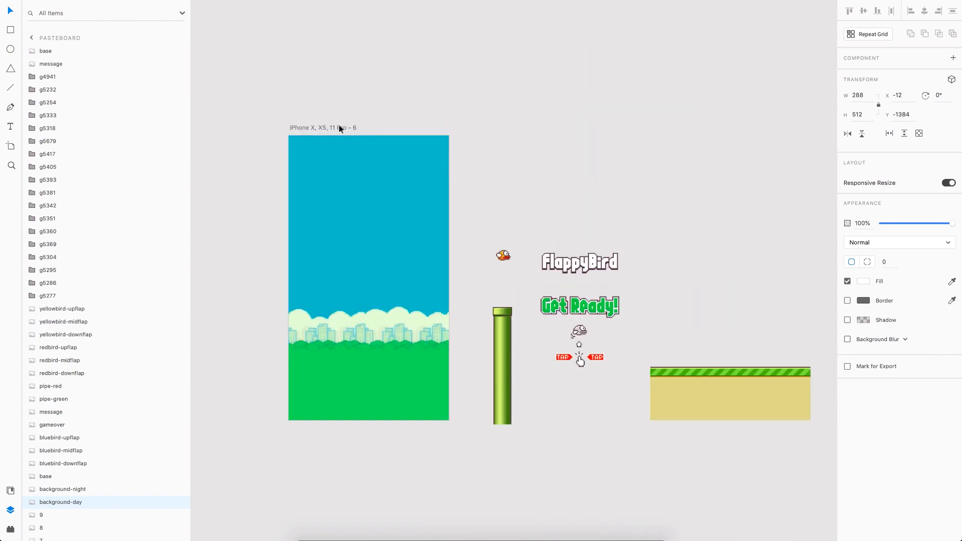
Step: Place the FlappyBird Get Ready message image horizontally centred on artboard iPhone X, XS, 11 Pro – 6
{"action": "left_click", "coordinate": [321, 128]}
{"action": "left_click", "coordinate": [260, 140]}
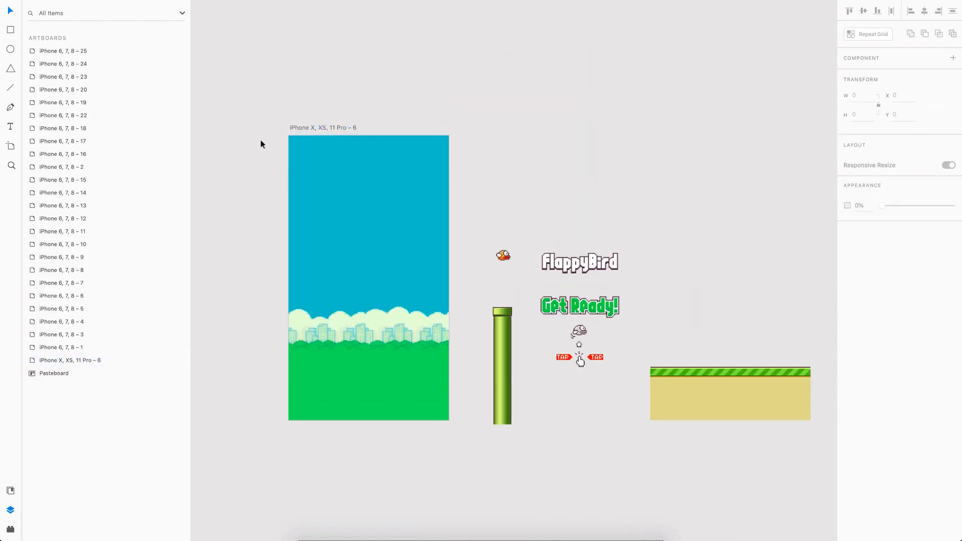
{"action": "left_click", "coordinate": [348, 240]}
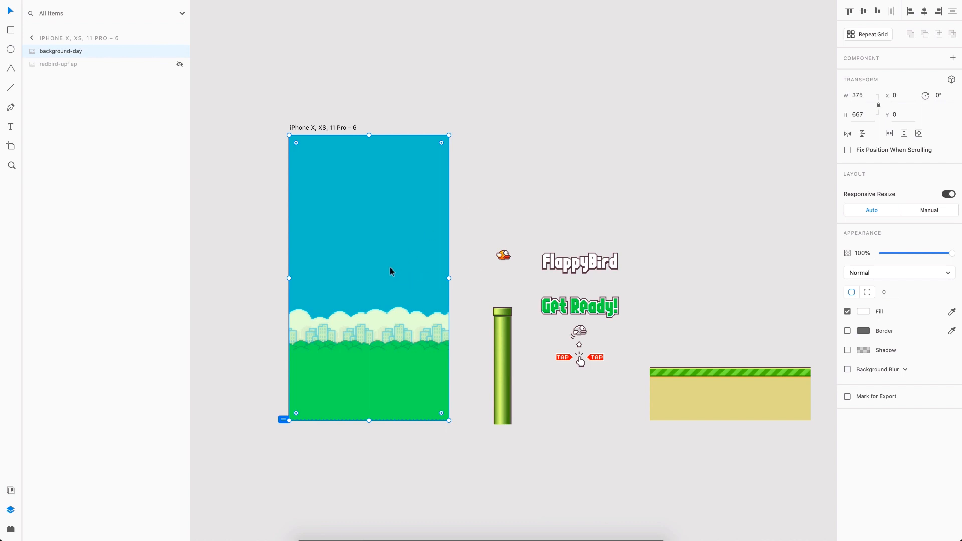
{"action": "left_click", "coordinate": [504, 355]}
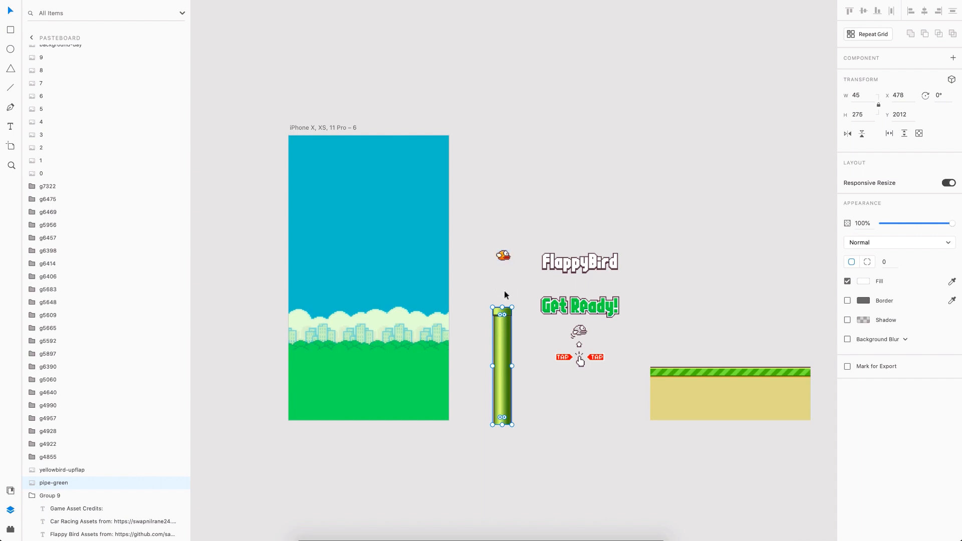
{"action": "left_click", "coordinate": [560, 283]}
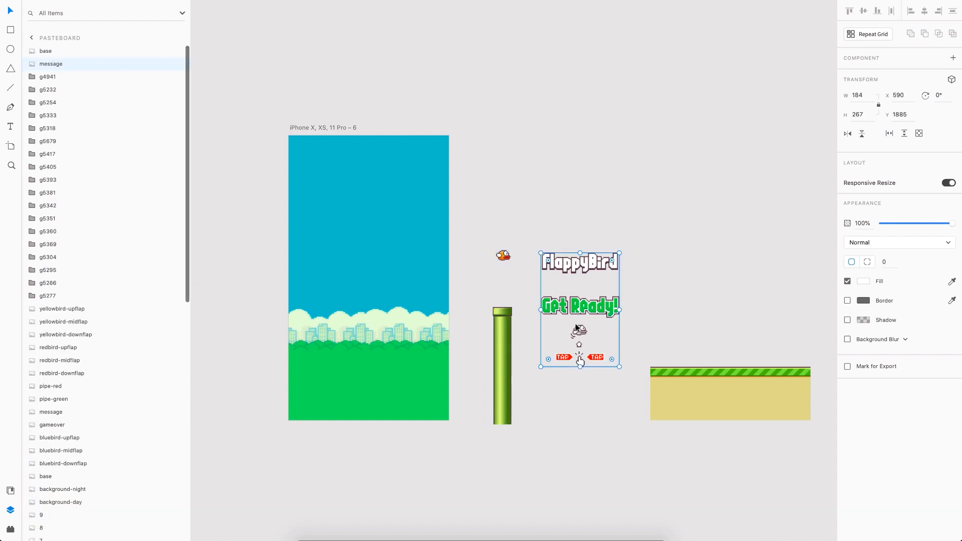
{"action": "left_click_drag", "start_coordinate": [592, 303], "coordinate": [382, 271]}
Step: Place the yellow bird over the bird drawing in the Get Ready message at X 171, Y 369, with 0% opacity
{"action": "left_click", "coordinate": [510, 246]}
{"action": "left_click_drag", "start_coordinate": [501, 258], "coordinate": [365, 300]}
{"action": "scroll", "coordinate": [364, 301], "scroll_direction": "up", "scroll_amount": 3}
{"action": "scroll", "coordinate": [364, 300], "scroll_direction": "up", "scroll_amount": 3}
{"action": "key", "text": "0"}
{"action": "key", "text": "0"}
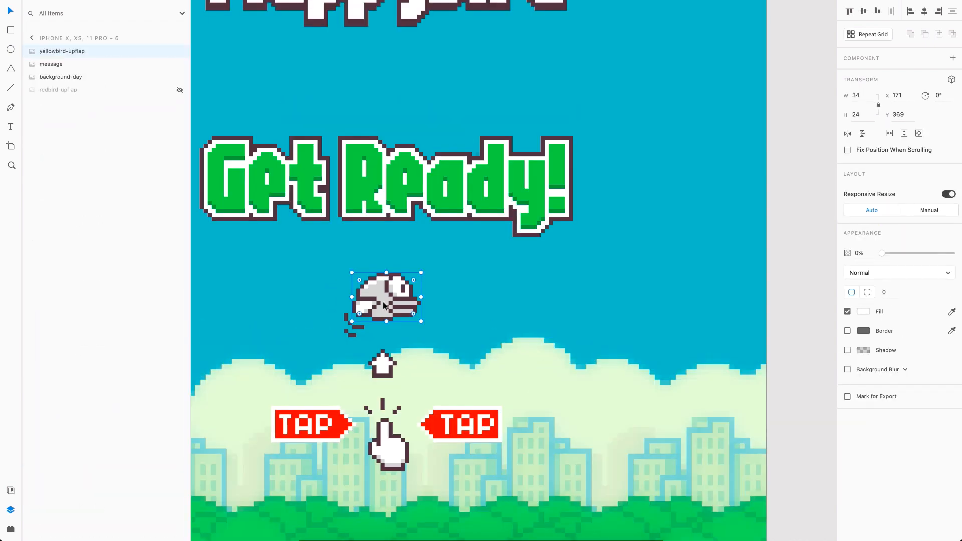
Step: Duplicate the green pipe, place the vertically flipped copy above the original, and lower the original to Y 2041
{"action": "scroll", "coordinate": [383, 302], "scroll_direction": "down", "scroll_amount": 3}
{"action": "left_click", "coordinate": [748, 376]}
{"action": "scroll", "coordinate": [557, 262], "scroll_direction": "down", "scroll_amount": 3}
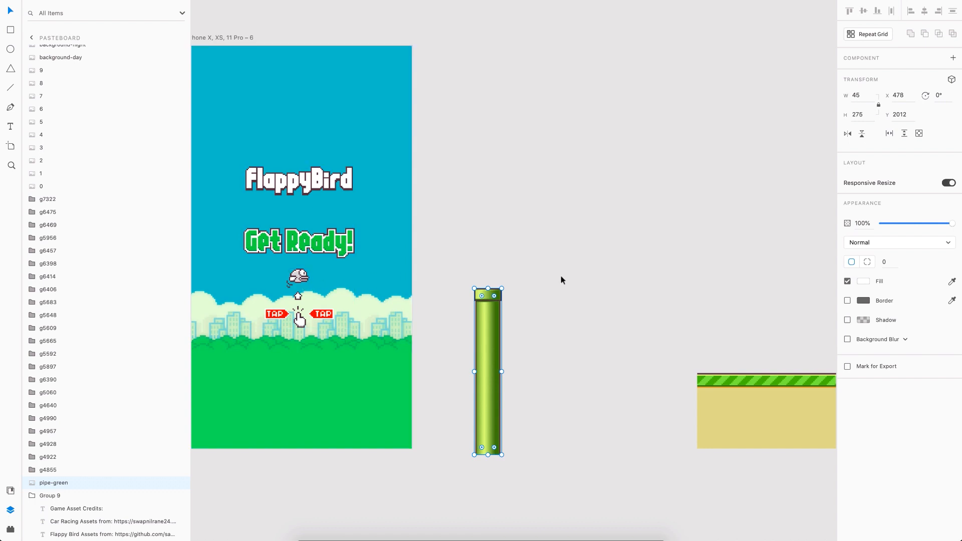
{"action": "scroll", "coordinate": [645, 207], "scroll_direction": "down", "scroll_amount": 1}
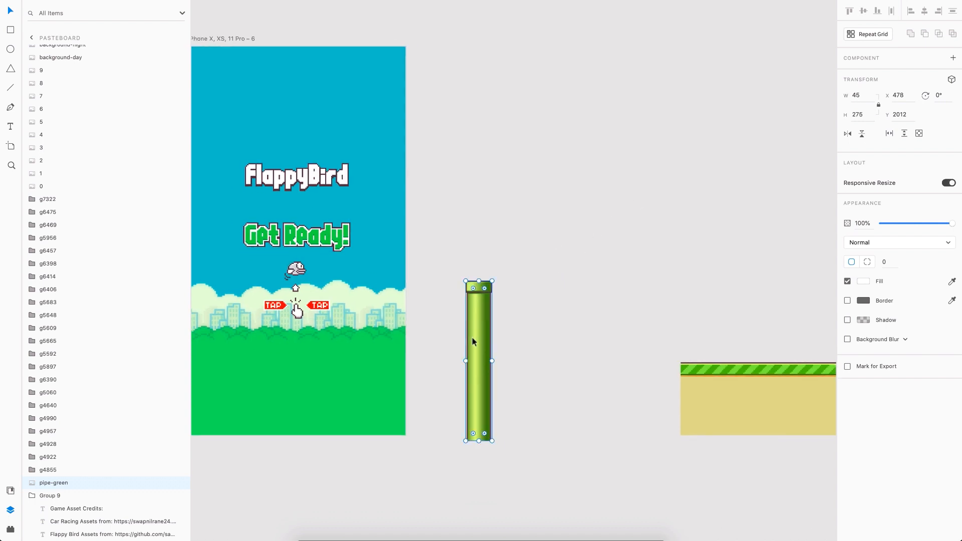
{"action": "key", "text": "ctrl+d"}
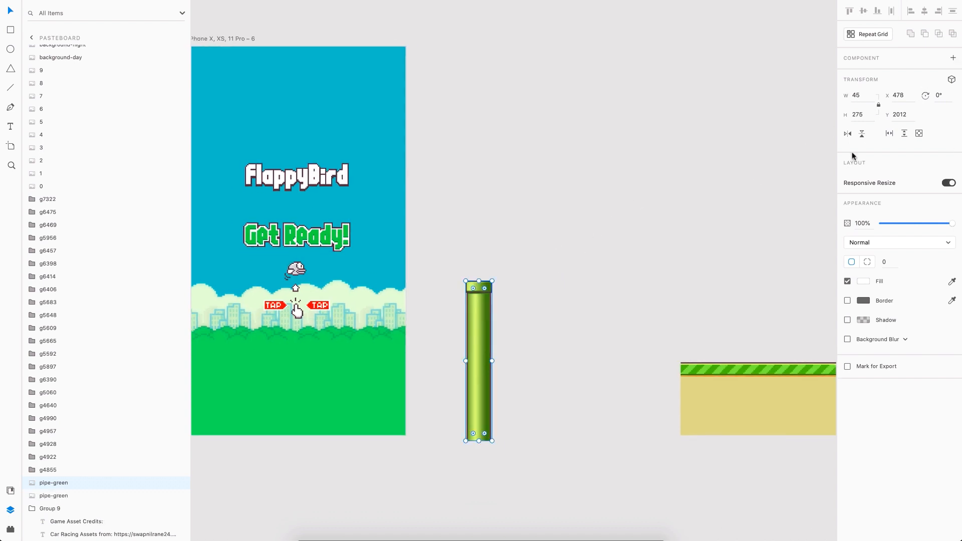
{"action": "left_click", "coordinate": [861, 135]}
{"action": "left_click_drag", "start_coordinate": [473, 346], "coordinate": [468, 101]}
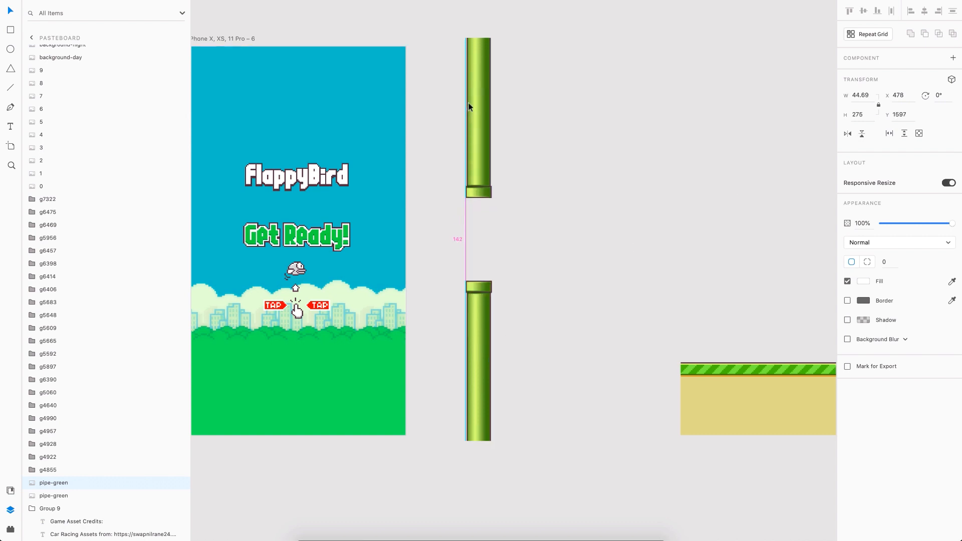
{"action": "left_click_drag", "start_coordinate": [485, 305], "coordinate": [485, 323]}
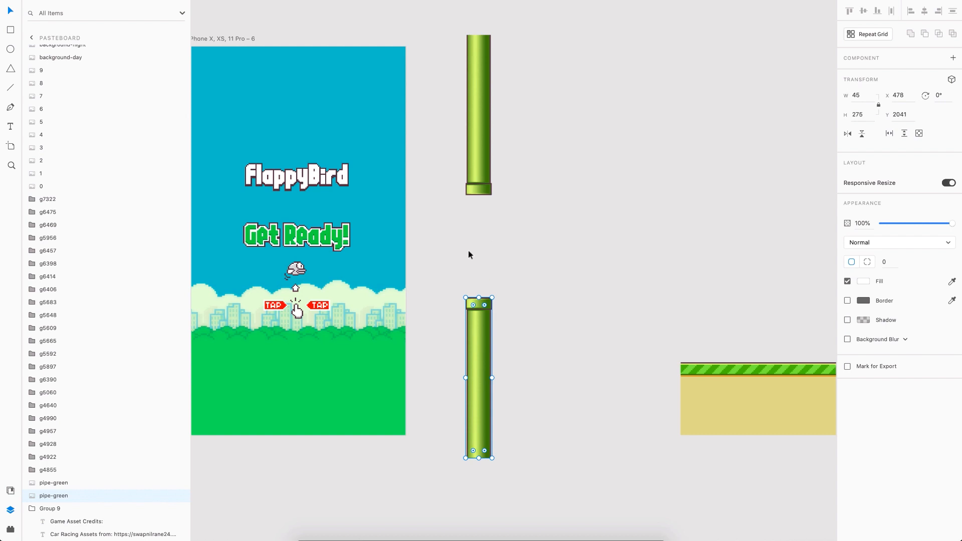
Step: Place the striped ground image along the bottom edge of the Flappy Bird artboard
{"action": "left_click_drag", "start_coordinate": [762, 398], "coordinate": [273, 395]}
{"action": "scroll", "coordinate": [381, 391], "scroll_direction": "left", "scroll_amount": 5}
{"action": "left_click_drag", "start_coordinate": [488, 387], "coordinate": [485, 390]}
{"action": "scroll", "coordinate": [555, 346], "scroll_direction": "down", "scroll_amount": 2}
{"action": "left_click", "coordinate": [659, 179]}
Step: Examine the road Repeat Grid that extends above artboard iPhone 6, 7, 8 – 2
{"action": "scroll", "coordinate": [660, 181], "scroll_direction": "down", "scroll_amount": 5}
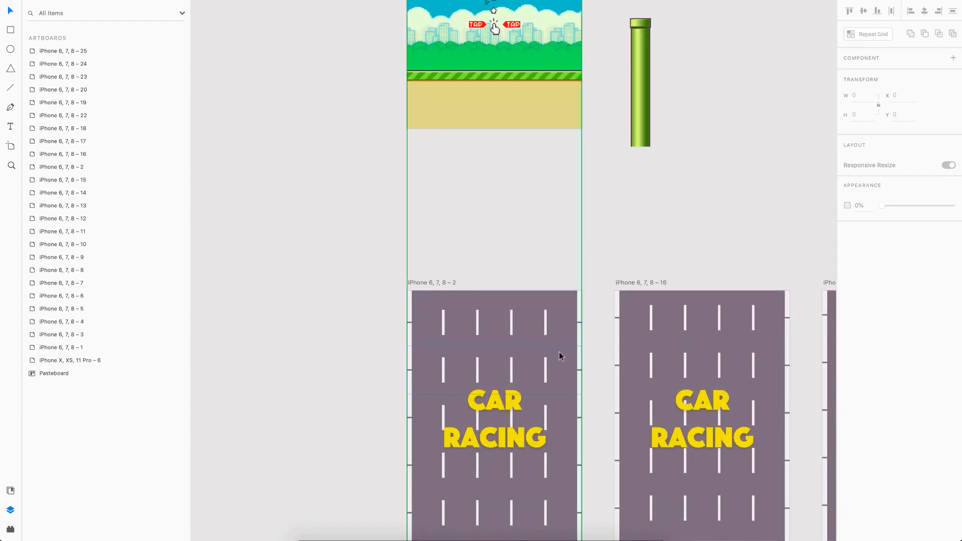
{"action": "left_click", "coordinate": [560, 357]}
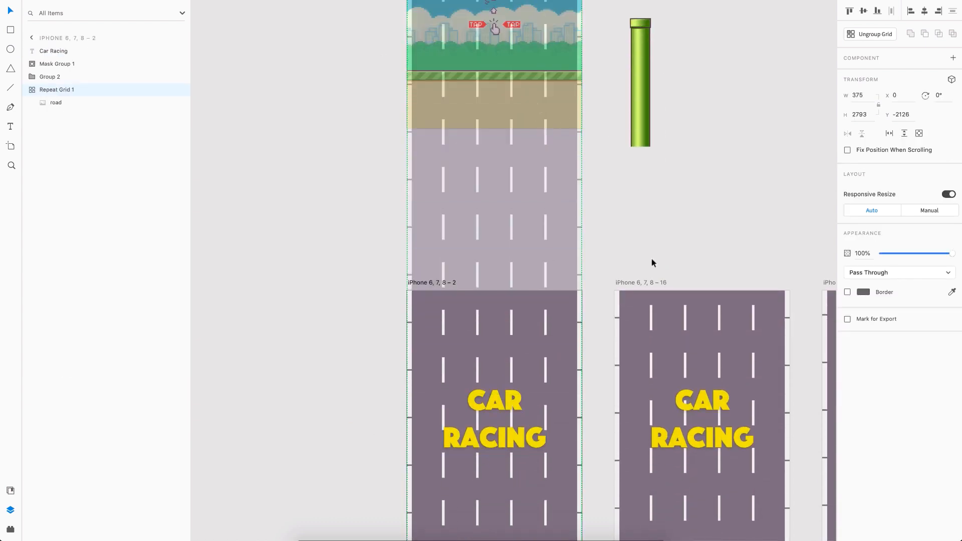
{"action": "left_click", "coordinate": [629, 245]}
Step: Convert the background-day image on the Flappy Bird artboard into a Repeat Grid
{"action": "scroll", "coordinate": [629, 247], "scroll_direction": "up", "scroll_amount": 3}
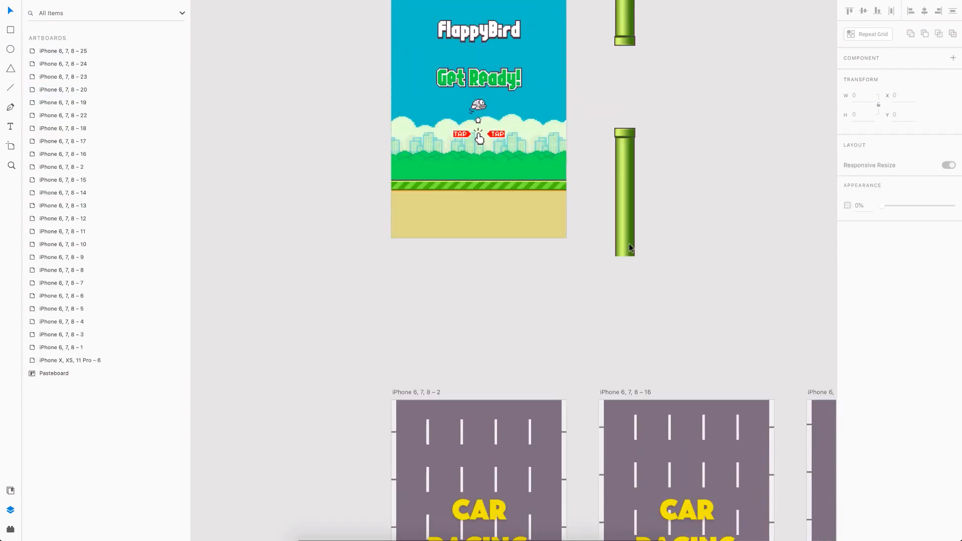
{"action": "scroll", "coordinate": [629, 244], "scroll_direction": "up", "scroll_amount": 2}
{"action": "scroll", "coordinate": [519, 225], "scroll_direction": "up", "scroll_amount": 4}
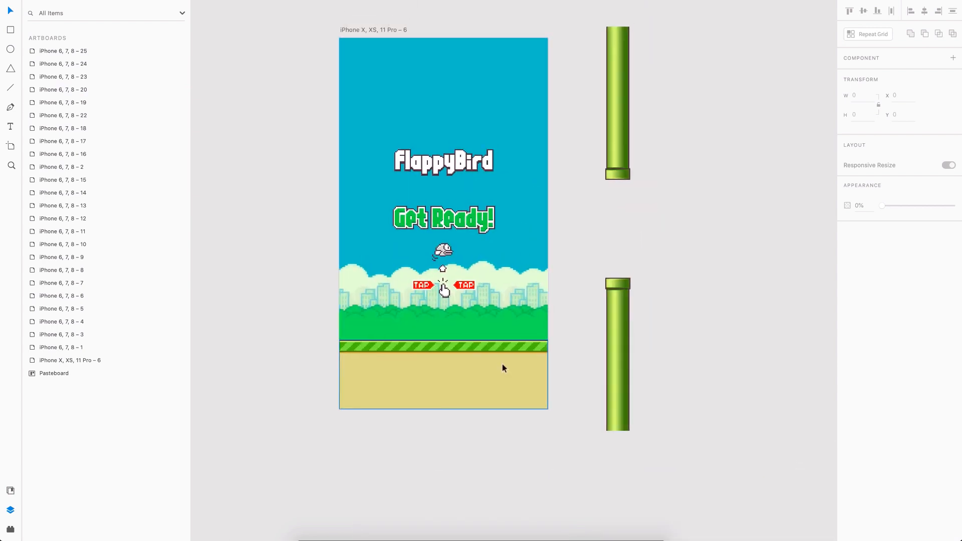
{"action": "left_click", "coordinate": [516, 248]}
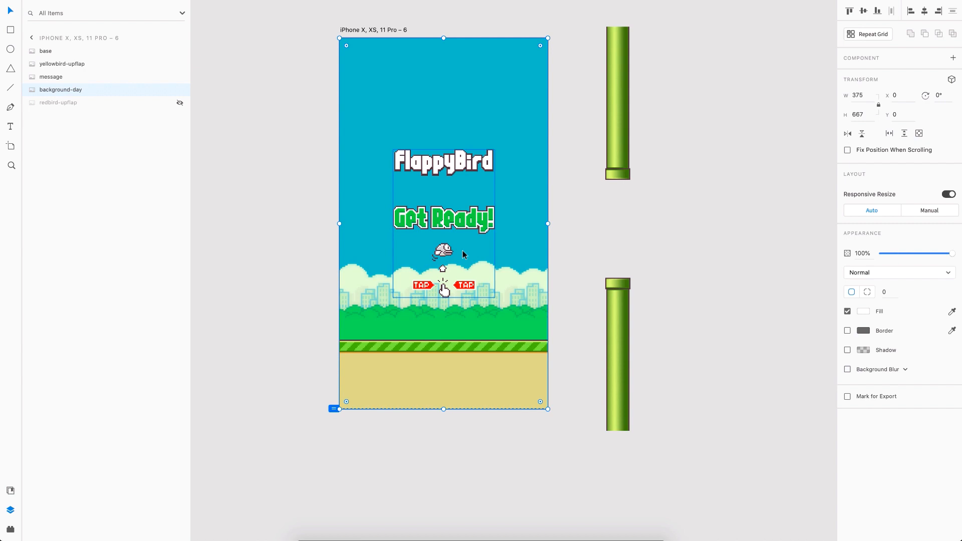
{"action": "key", "text": "super+r"}
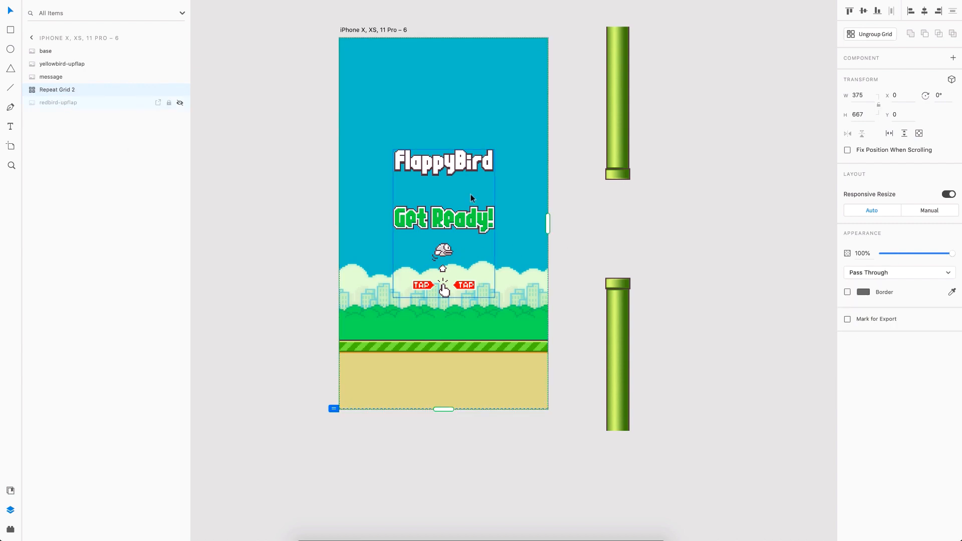
Step: Extend the background Repeat Grid to the right of the artboard to a width of about 3544
{"action": "scroll", "coordinate": [470, 194], "scroll_direction": "right", "scroll_amount": 1}
{"action": "scroll", "coordinate": [470, 194], "scroll_direction": "down", "scroll_amount": 3}
{"action": "scroll", "coordinate": [470, 194], "scroll_direction": "right", "scroll_amount": 5}
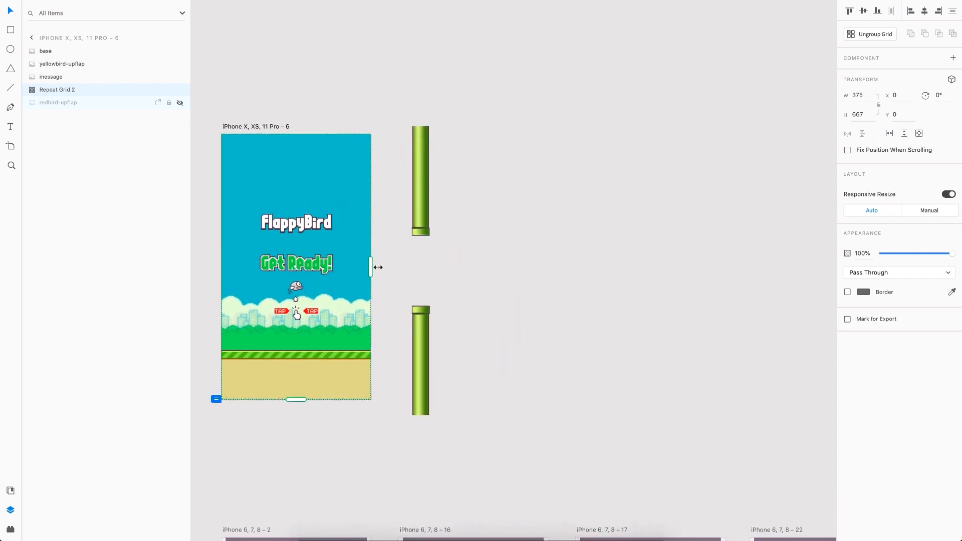
{"action": "left_click_drag", "start_coordinate": [370, 267], "coordinate": [753, 249]}
{"action": "scroll", "coordinate": [752, 248], "scroll_direction": "down", "scroll_amount": 4}
{"action": "scroll", "coordinate": [753, 247], "scroll_direction": "left", "scroll_amount": 4}
{"action": "scroll", "coordinate": [421, 241], "scroll_direction": "up", "scroll_amount": 4}
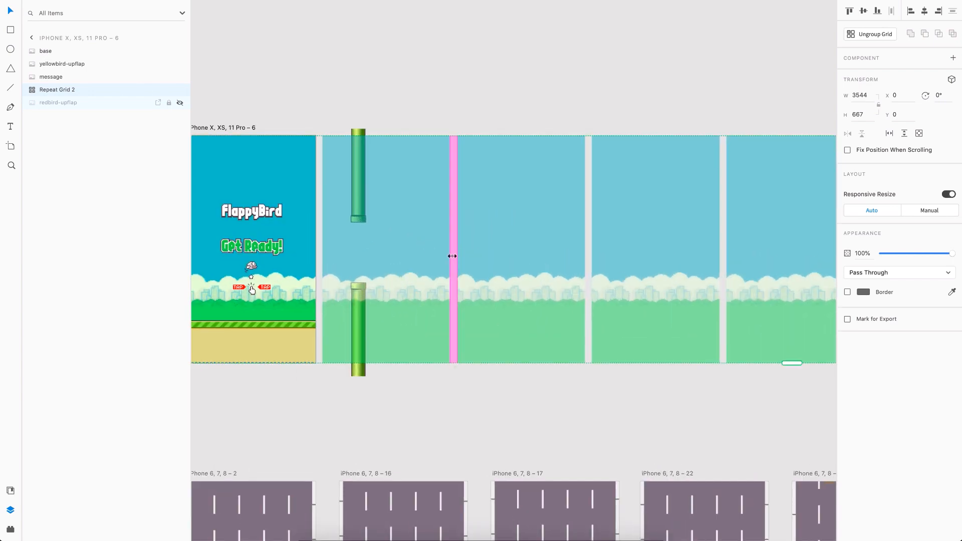
Step: Reduce the spacing between the background Repeat Grid tiles to 0 and deselect the grid
{"action": "scroll", "coordinate": [454, 254], "scroll_direction": "up", "scroll_amount": 3}
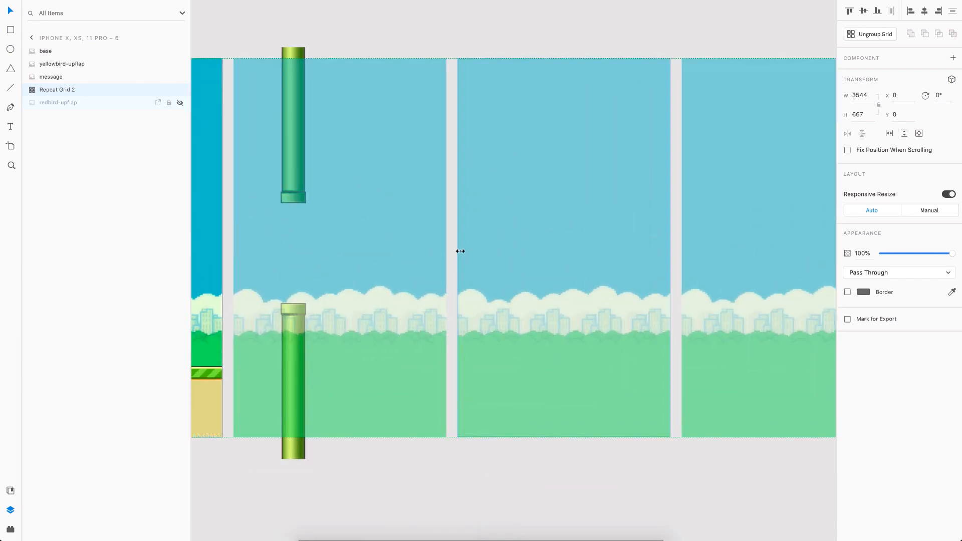
{"action": "scroll", "coordinate": [445, 255], "scroll_direction": "up", "scroll_amount": 1}
{"action": "left_click_drag", "start_coordinate": [459, 259], "coordinate": [433, 267]}
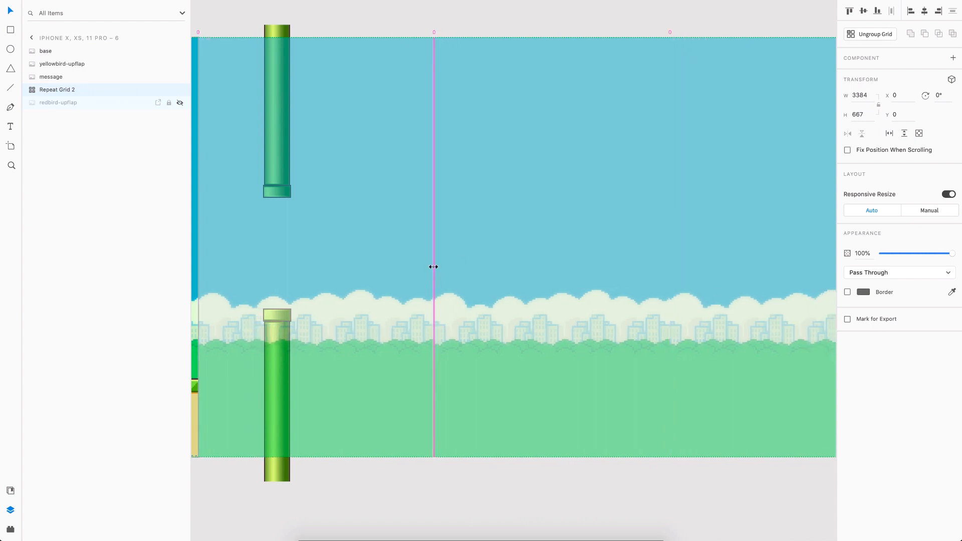
{"action": "left_click", "coordinate": [426, 491]}
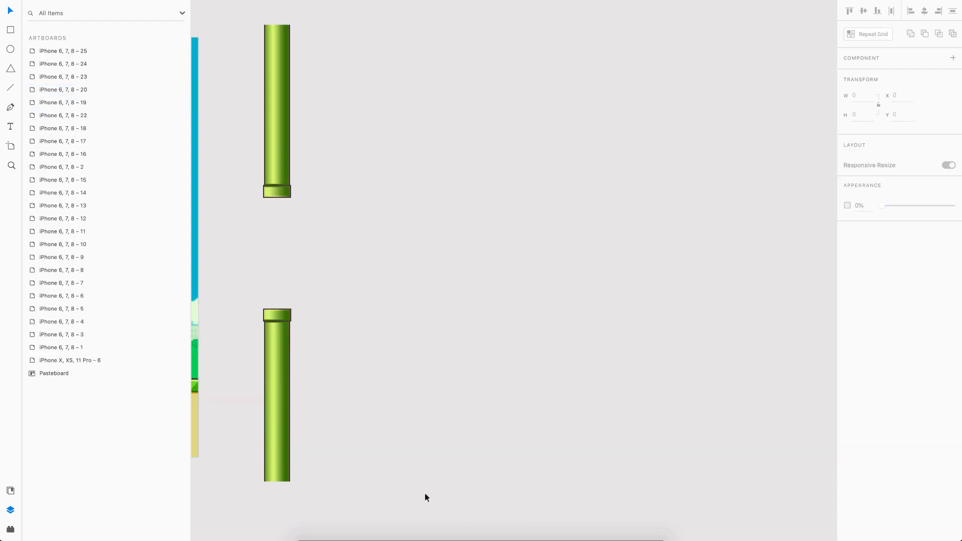
Step: Convert the base ground image on the Flappy Bird artboard into a Repeat Grid
{"action": "left_click", "coordinate": [534, 328]}
{"action": "scroll", "coordinate": [724, 314], "scroll_direction": "right", "scroll_amount": 8}
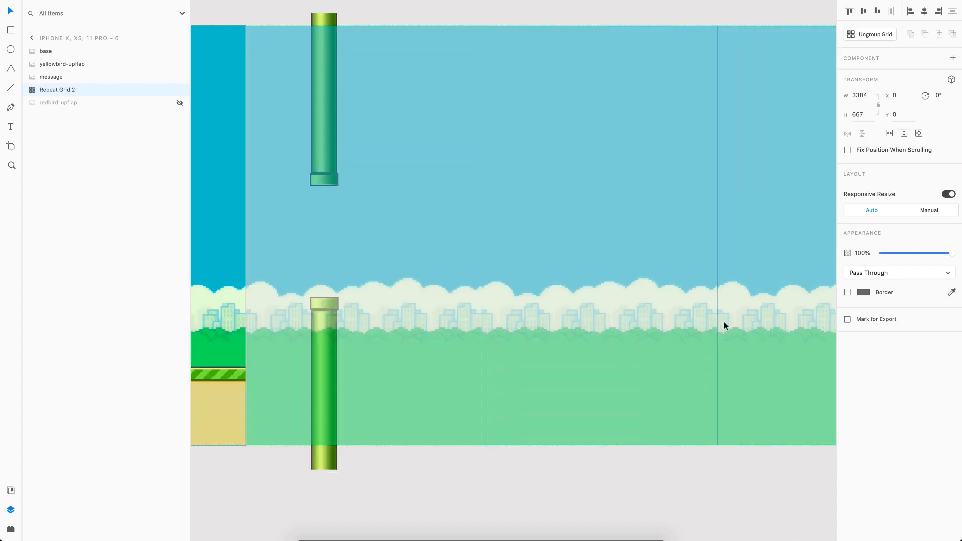
{"action": "scroll", "coordinate": [653, 291], "scroll_direction": "down", "scroll_amount": 2}
{"action": "scroll", "coordinate": [653, 290], "scroll_direction": "left", "scroll_amount": 3}
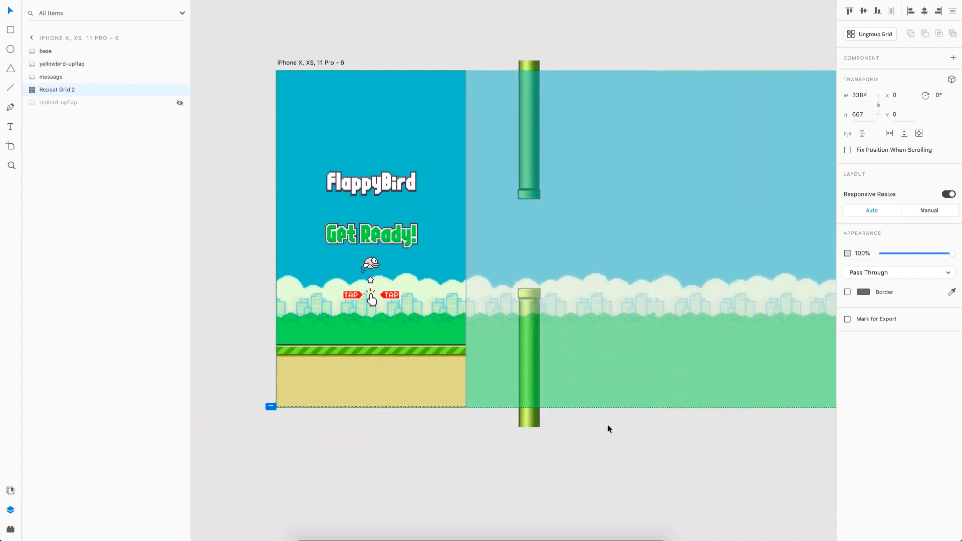
{"action": "left_click", "coordinate": [596, 432]}
{"action": "left_click", "coordinate": [453, 355]}
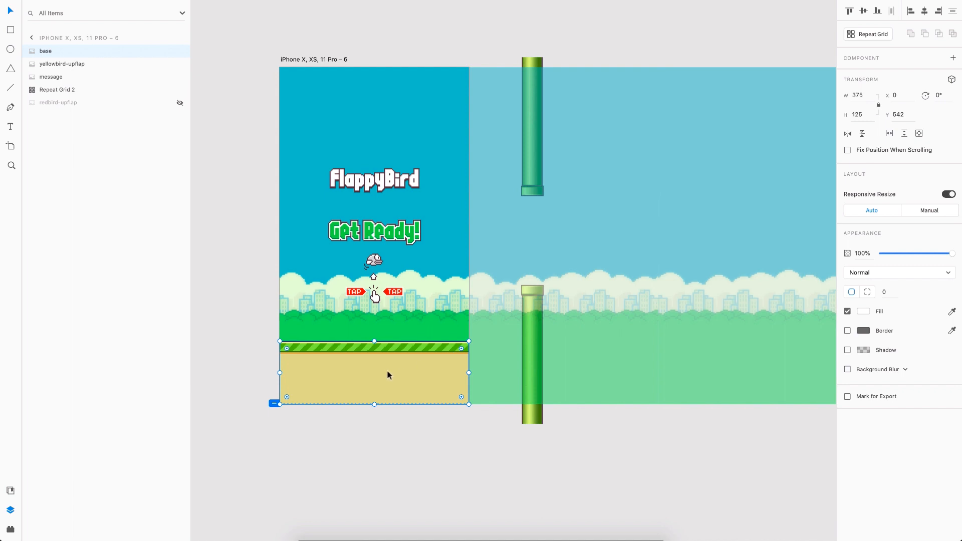
{"action": "key", "text": "super+r"}
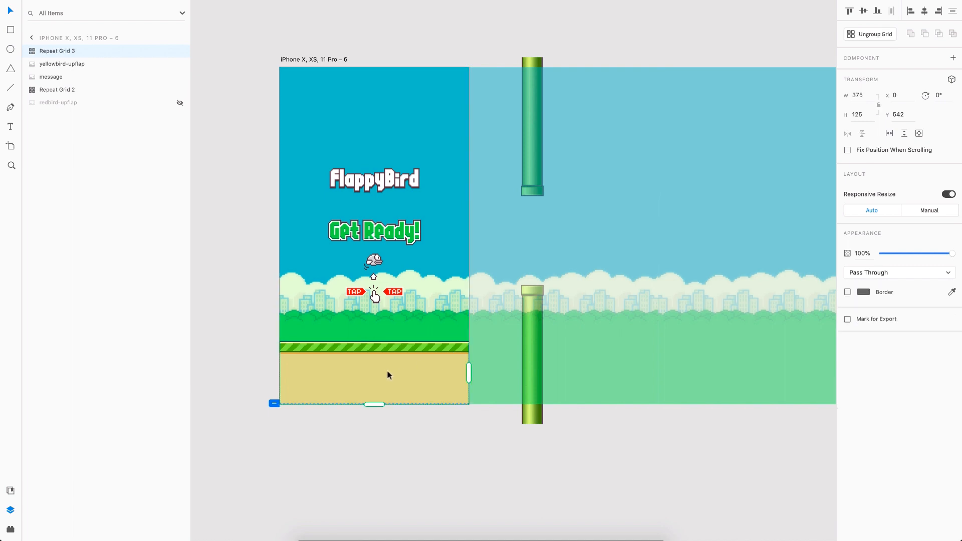
Step: Extend the ground Repeat Grid to the right to a width of about 3948 and close the gaps between its tiles
{"action": "scroll", "coordinate": [389, 373], "scroll_direction": "right", "scroll_amount": 3}
{"action": "scroll", "coordinate": [389, 374], "scroll_direction": "down", "scroll_amount": 3}
{"action": "left_click_drag", "start_coordinate": [387, 373], "coordinate": [767, 371]}
{"action": "scroll", "coordinate": [505, 384], "scroll_direction": "up", "scroll_amount": 3}
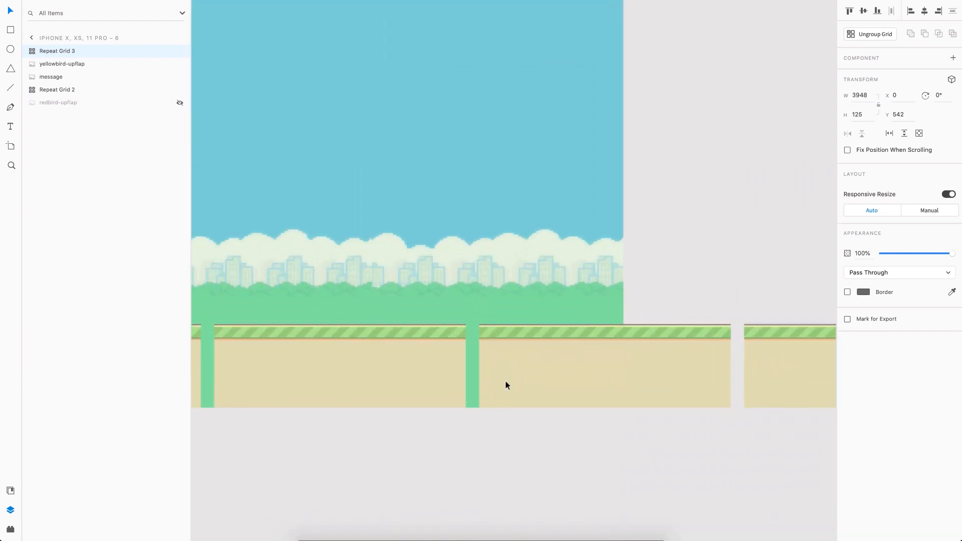
{"action": "left_click_drag", "start_coordinate": [474, 380], "coordinate": [372, 416]}
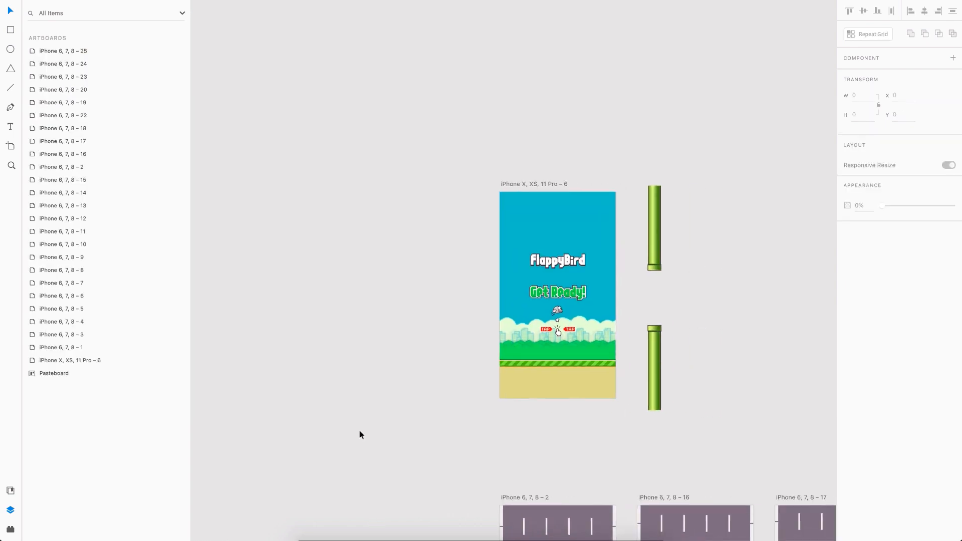
{"action": "scroll", "coordinate": [360, 431], "scroll_direction": "right", "scroll_amount": 4}
{"action": "left_click", "coordinate": [341, 379]}
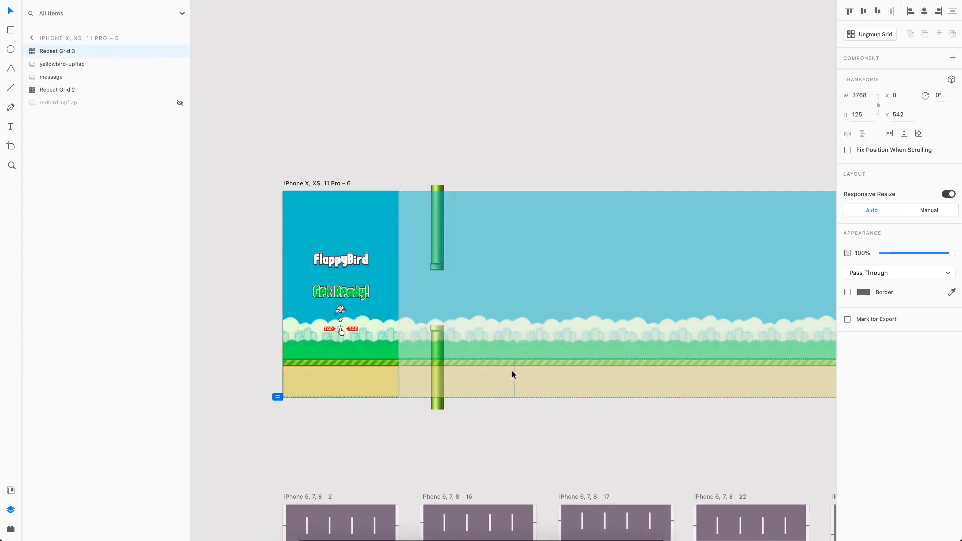
Step: Group the upper and lower pipe-green images beside the artboard and convert the group into a Repeat Grid
{"action": "left_click", "coordinate": [455, 379]}
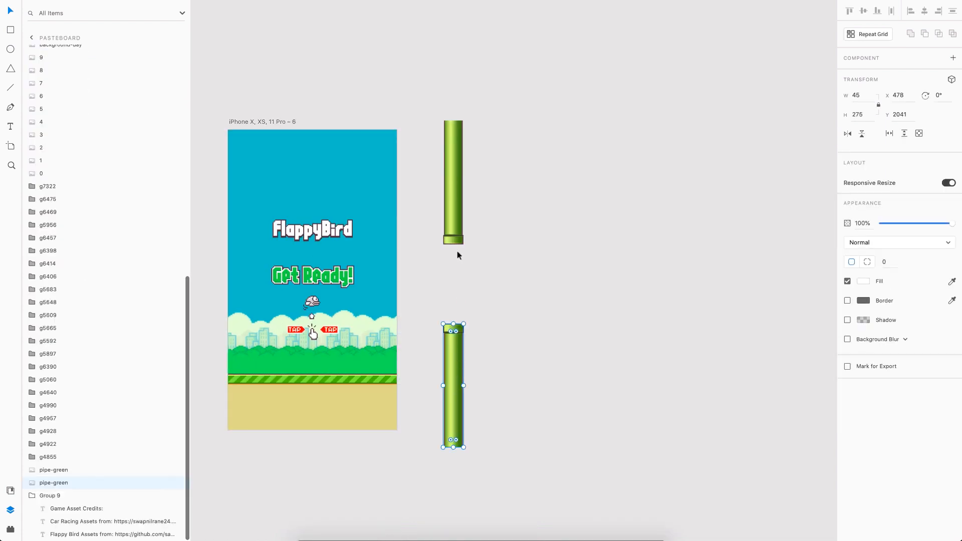
{"action": "left_click", "coordinate": [456, 220], "text": "shift"}
{"action": "key", "text": "ctrl+g"}
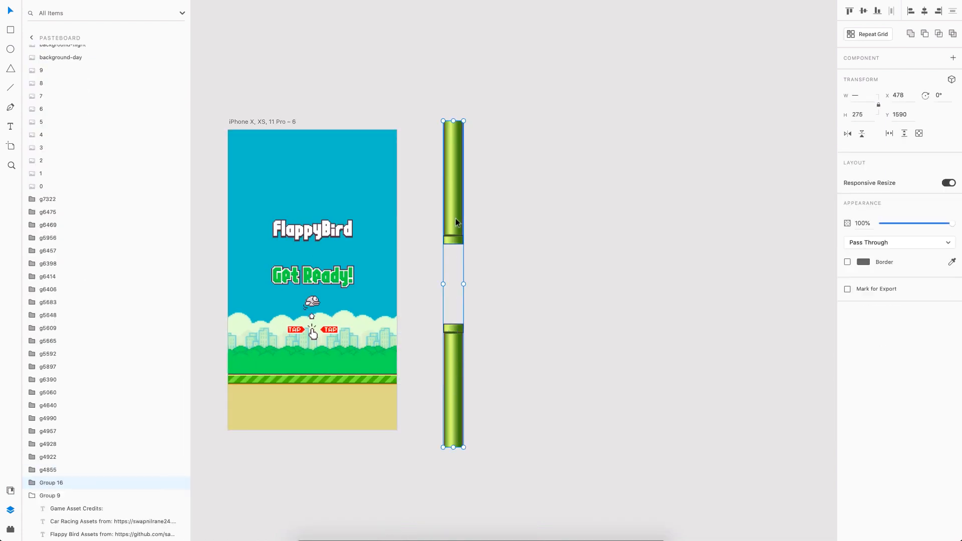
{"action": "scroll", "coordinate": [455, 218], "scroll_direction": "right", "scroll_amount": 2}
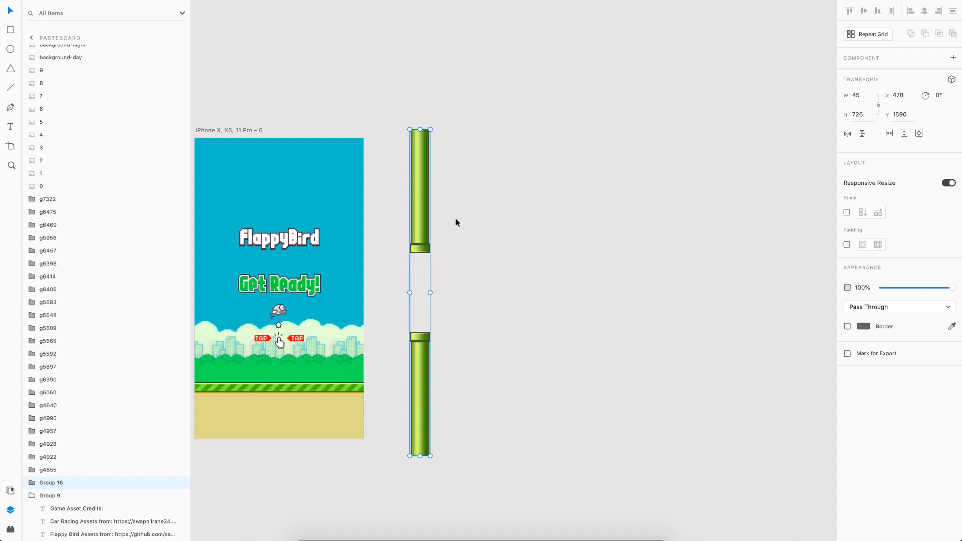
{"action": "key", "text": "ctrl+r"}
Step: Extend the pipe Repeat Grid to the right to a width of about 906 and widen the spacing between the pipe pairs
{"action": "scroll", "coordinate": [428, 284], "scroll_direction": "right", "scroll_amount": 3}
{"action": "scroll", "coordinate": [376, 293], "scroll_direction": "down", "scroll_amount": 2}
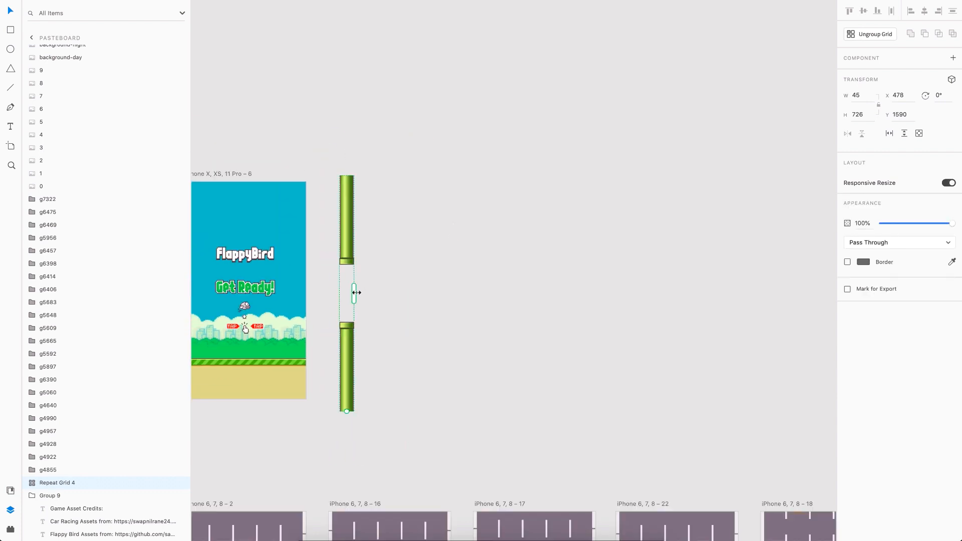
{"action": "left_click_drag", "start_coordinate": [356, 293], "coordinate": [517, 290]}
{"action": "scroll", "coordinate": [512, 256], "scroll_direction": "left", "scroll_amount": 2}
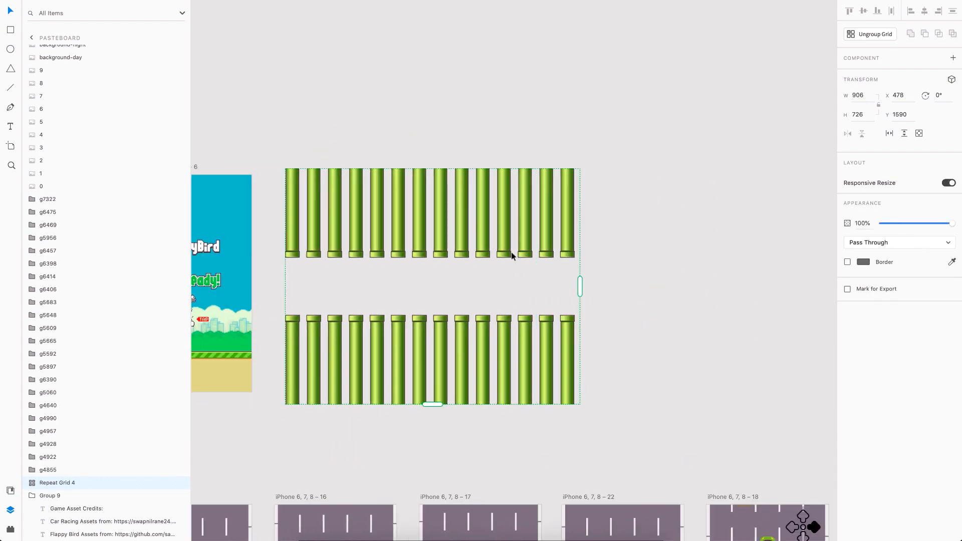
{"action": "scroll", "coordinate": [512, 256], "scroll_direction": "left", "scroll_amount": 2}
{"action": "left_click_drag", "start_coordinate": [385, 329], "coordinate": [524, 314]}
Step: Ungroup the pipe Repeat Grid into separate pipe pairs and deselect them
{"action": "double_click", "coordinate": [436, 341]}
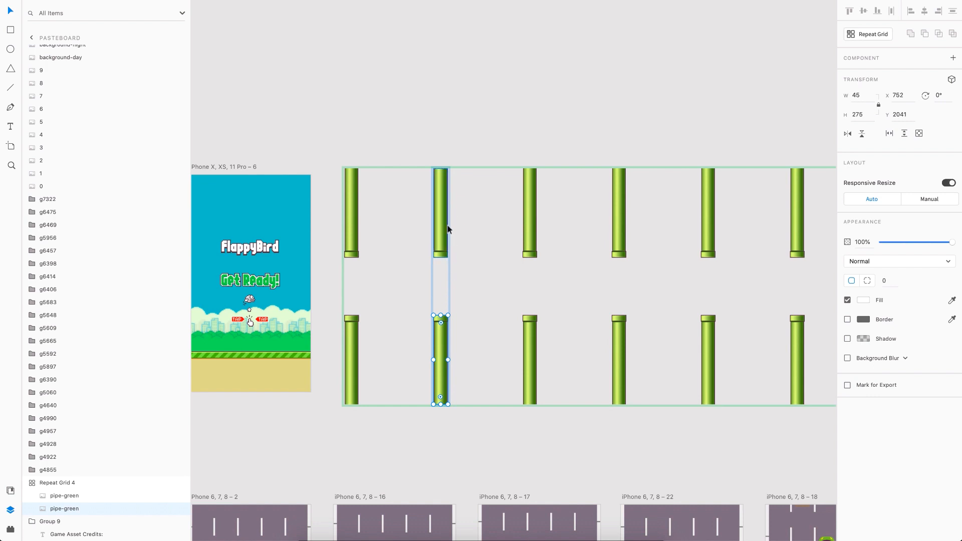
{"action": "left_click", "coordinate": [390, 333]}
{"action": "scroll", "coordinate": [345, 436], "scroll_direction": "right", "scroll_amount": 2}
{"action": "left_click", "coordinate": [345, 436]}
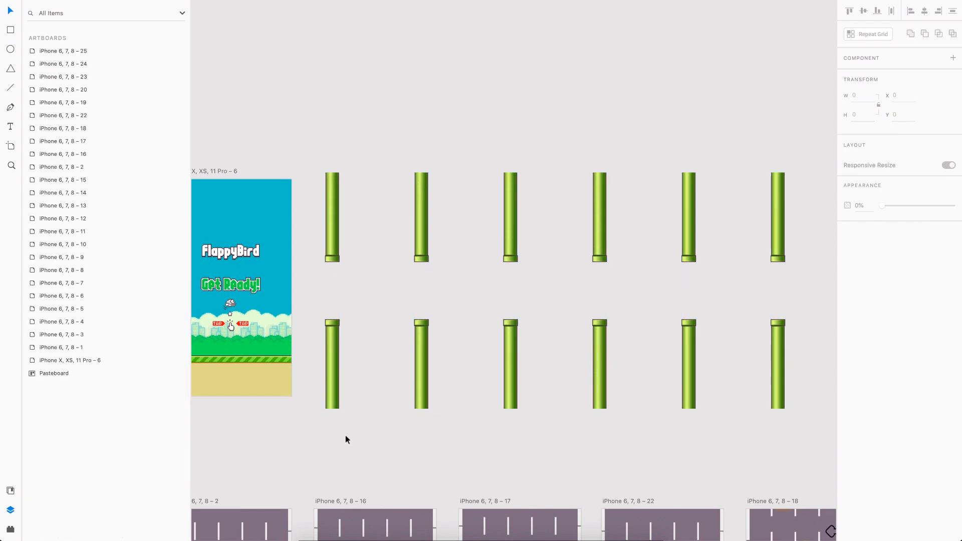
Step: Stagger the pipe pairs after the first one, moving them alternately up and down so the gaps sit at different heights
{"action": "left_click_drag", "start_coordinate": [422, 359], "coordinate": [423, 338]}
{"action": "left_click_drag", "start_coordinate": [520, 339], "coordinate": [511, 347]}
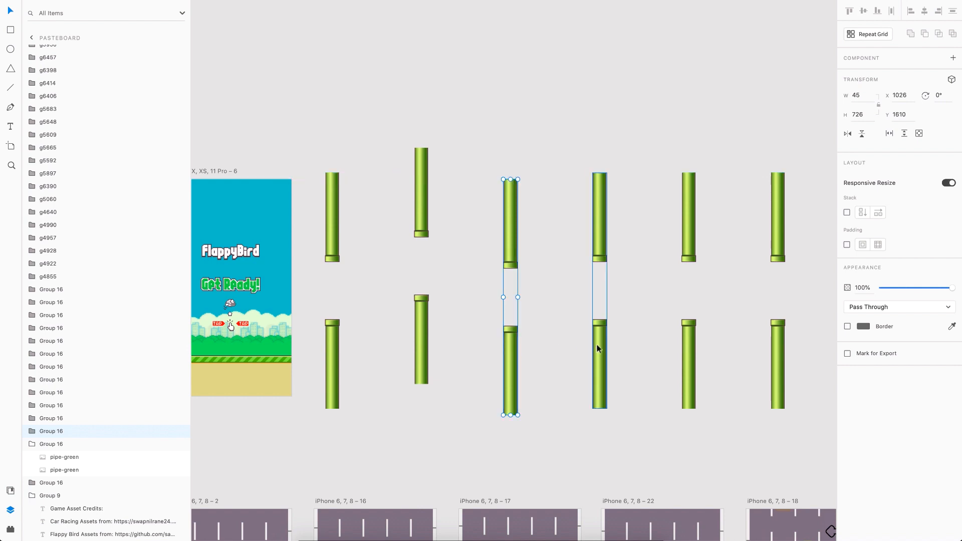
{"action": "left_click_drag", "start_coordinate": [598, 348], "coordinate": [564, 351]}
{"action": "scroll", "coordinate": [576, 335], "scroll_direction": "right", "scroll_amount": 5}
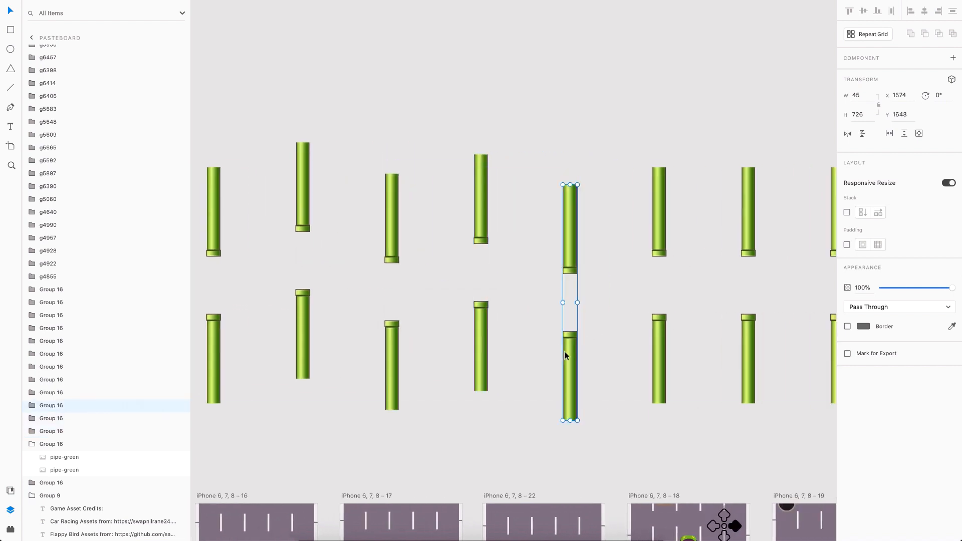
{"action": "left_click_drag", "start_coordinate": [659, 356], "coordinate": [655, 335]}
{"action": "scroll", "coordinate": [656, 335], "scroll_direction": "right", "scroll_amount": 6}
{"action": "left_click_drag", "start_coordinate": [605, 353], "coordinate": [605, 374]}
{"action": "scroll", "coordinate": [778, 354], "scroll_direction": "right", "scroll_amount": 7}
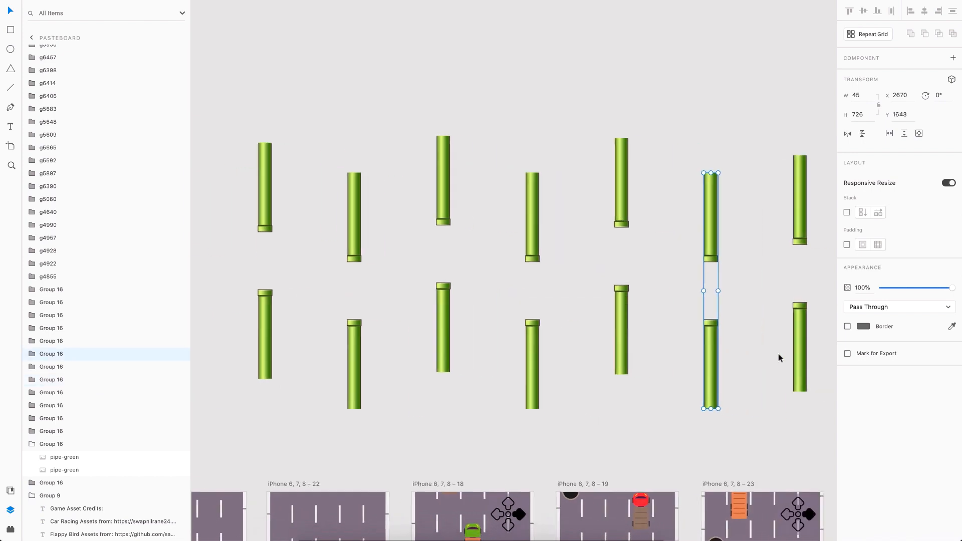
{"action": "scroll", "coordinate": [778, 354], "scroll_direction": "left", "scroll_amount": 11}
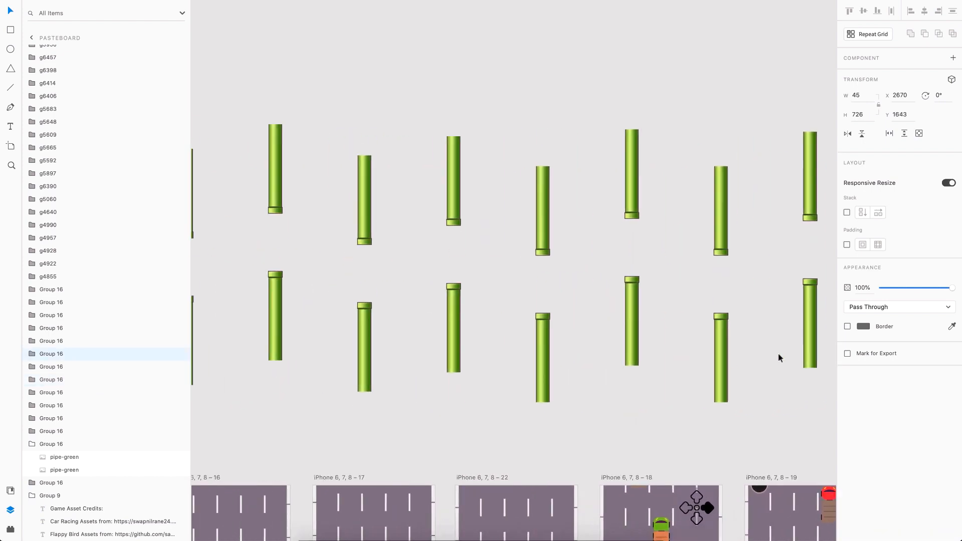
Step: Group all the pipe pairs together with the ground and background Repeat Grids of the Flappy Bird artboard
{"action": "scroll", "coordinate": [777, 353], "scroll_direction": "left", "scroll_amount": 10}
{"action": "scroll", "coordinate": [492, 166], "scroll_direction": "up", "scroll_amount": 2}
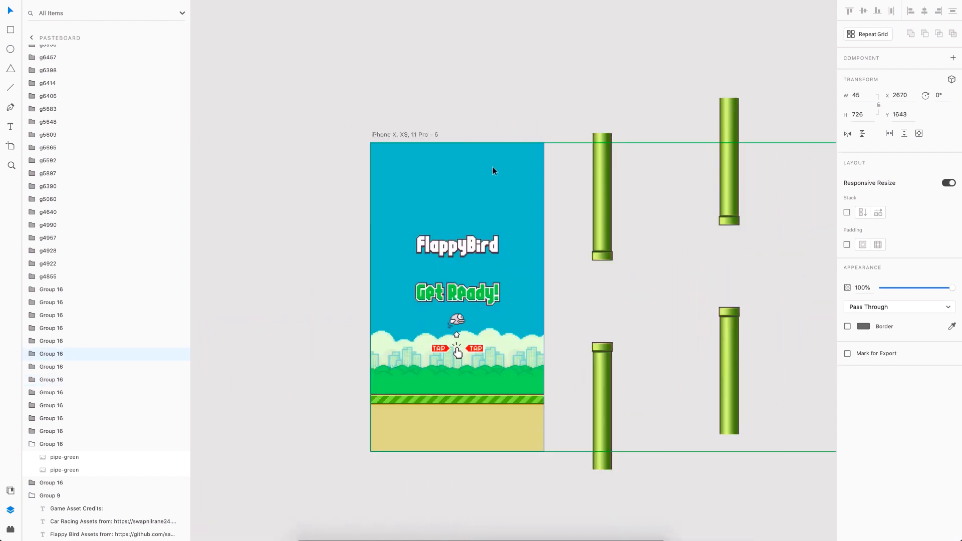
{"action": "scroll", "coordinate": [492, 166], "scroll_direction": "down", "scroll_amount": 5}
{"action": "scroll", "coordinate": [496, 166], "scroll_direction": "right", "scroll_amount": 10}
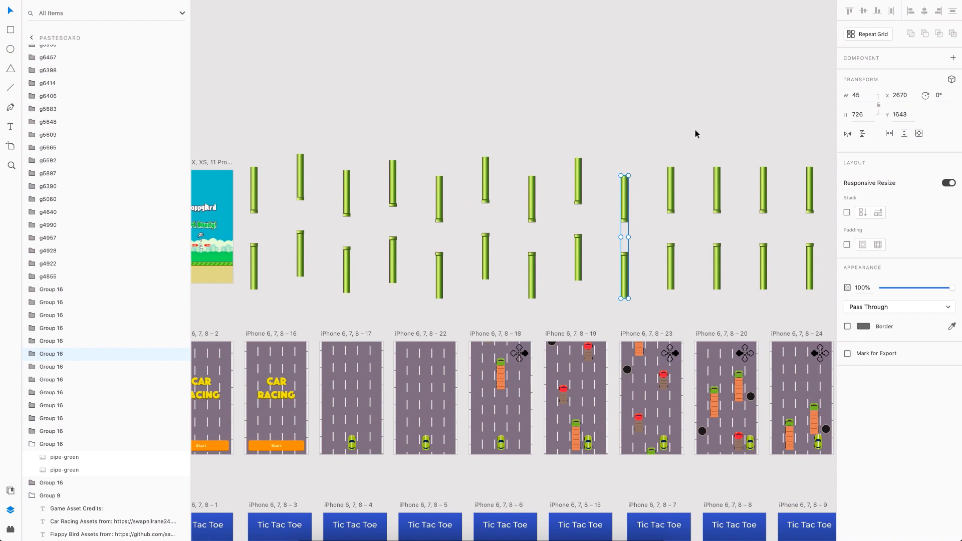
{"action": "scroll", "coordinate": [656, 200], "scroll_direction": "down", "scroll_amount": 2}
{"action": "left_click_drag", "start_coordinate": [816, 138], "coordinate": [354, 284]}
{"action": "left_click", "coordinate": [330, 257], "text": "shift"}
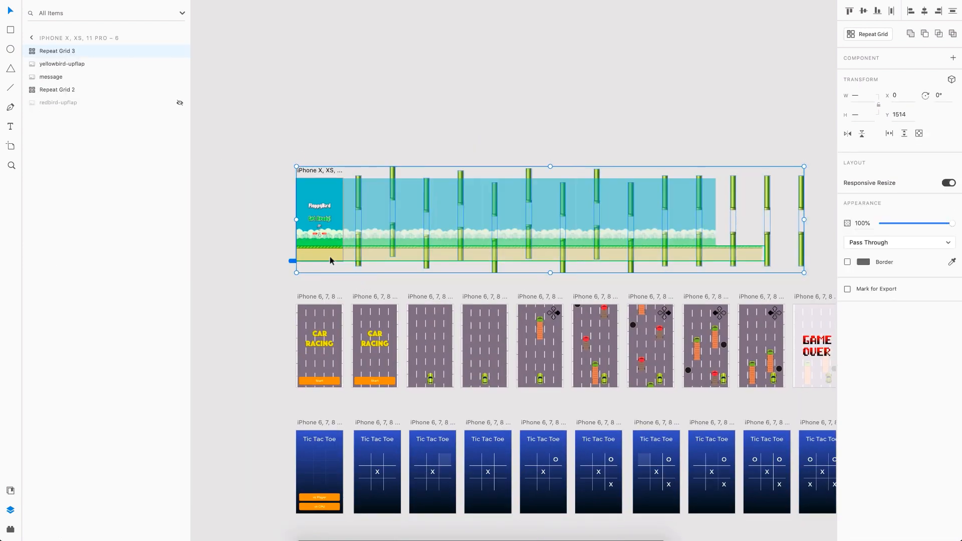
{"action": "scroll", "coordinate": [330, 257], "scroll_direction": "up", "scroll_amount": 3}
{"action": "left_click", "coordinate": [341, 206], "text": "shift"}
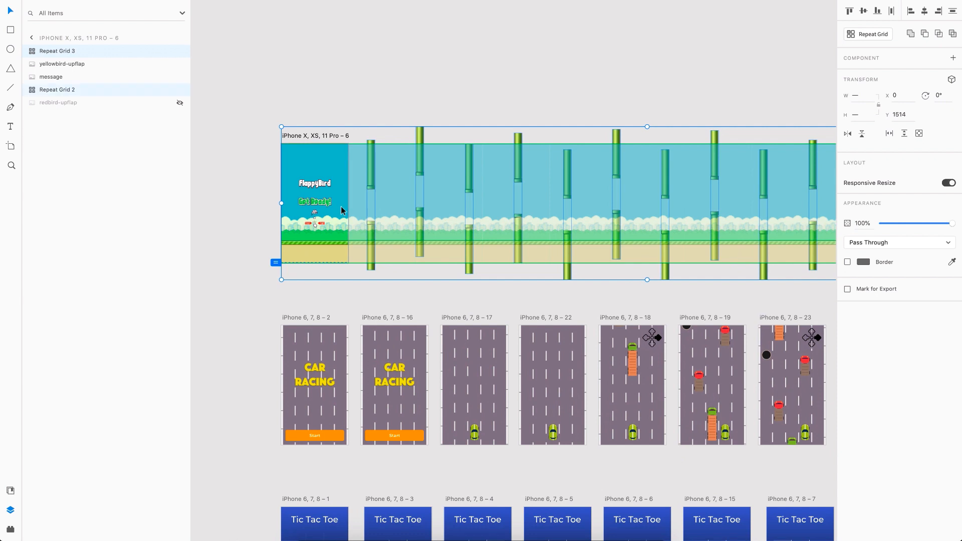
{"action": "key", "text": "ctrl+g"}
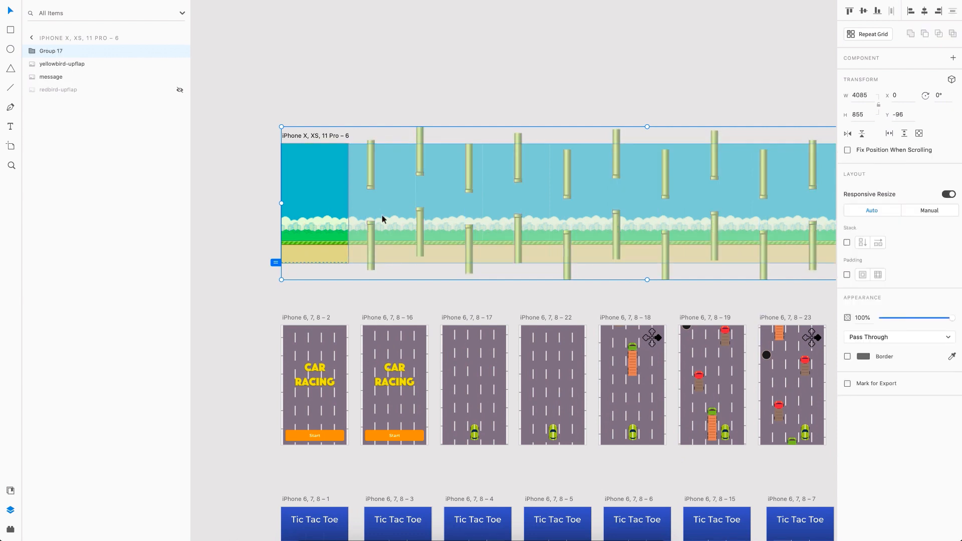
Step: Place the scenery group below the message layer and bring the ground Repeat Grid in front of the pipes inside the group
{"action": "scroll", "coordinate": [356, 207], "scroll_direction": "up", "scroll_amount": 3}
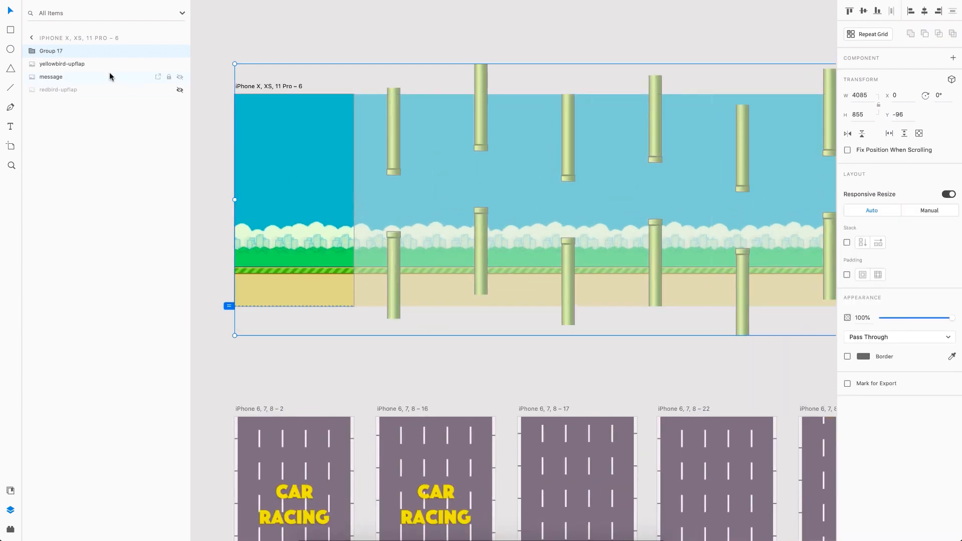
{"action": "left_click_drag", "start_coordinate": [64, 58], "coordinate": [64, 83]}
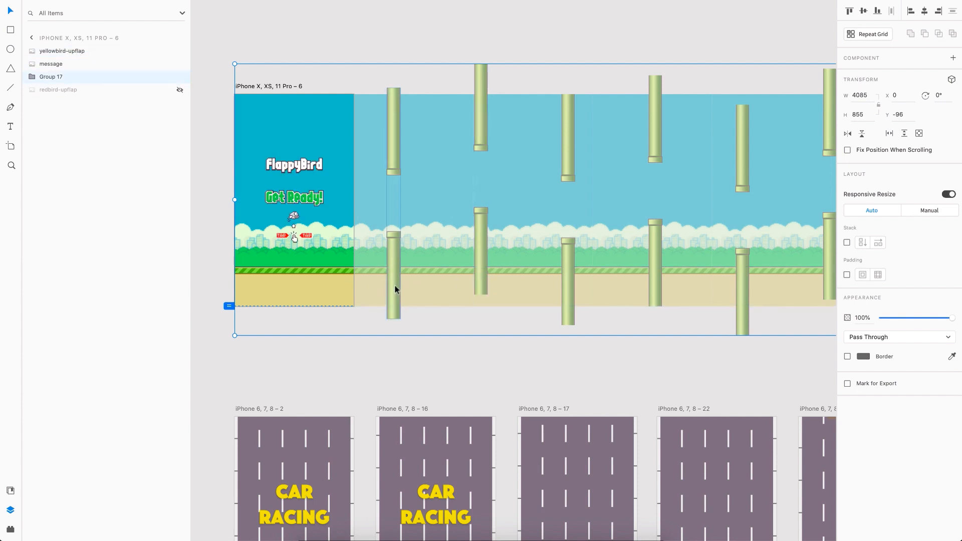
{"action": "double_click", "coordinate": [298, 285]}
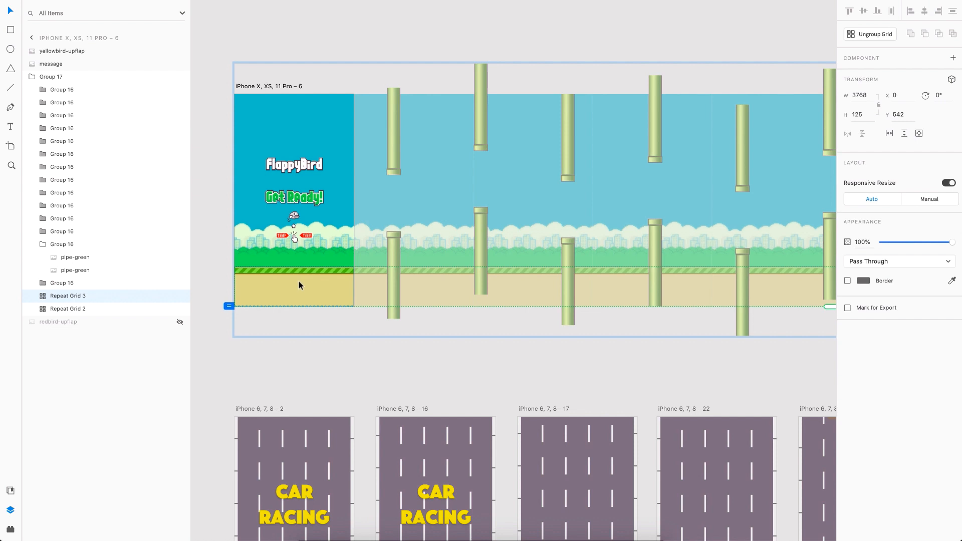
{"action": "left_click_drag", "start_coordinate": [69, 300], "coordinate": [65, 87]}
{"action": "left_click", "coordinate": [321, 369]}
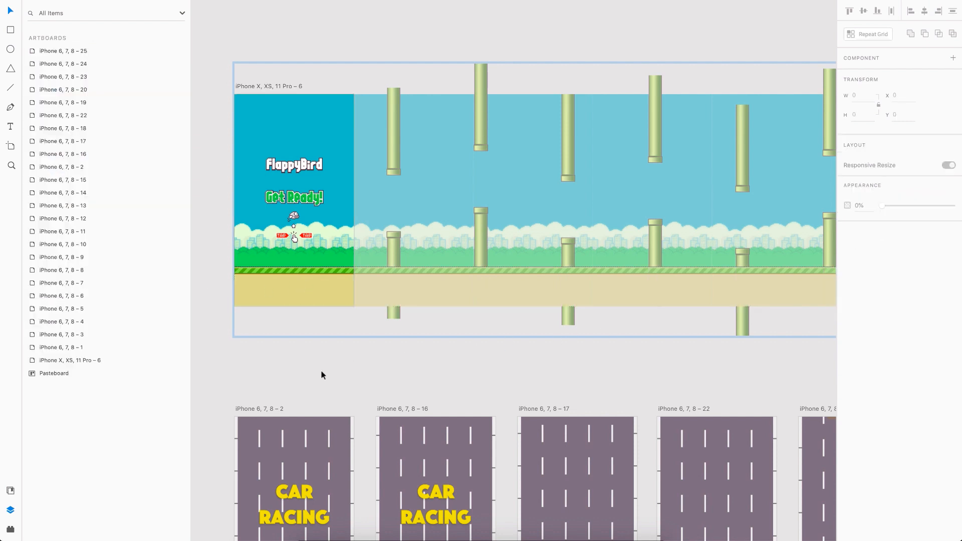
Step: Duplicate the Flappy Bird artboard
{"action": "scroll", "coordinate": [321, 370], "scroll_direction": "left", "scroll_amount": 3}
{"action": "left_click", "coordinate": [326, 89]}
{"action": "key", "text": "ctrl+d"}
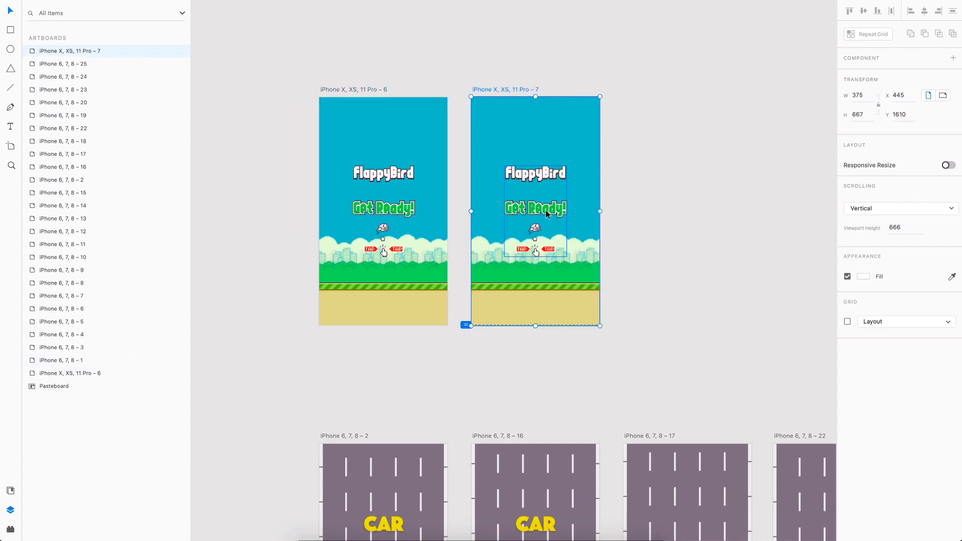
Step: On the duplicated artboard, set the message image's opacity to 0% and the yellowbird-upflap image's opacity to 100%
{"action": "left_click", "coordinate": [545, 209]}
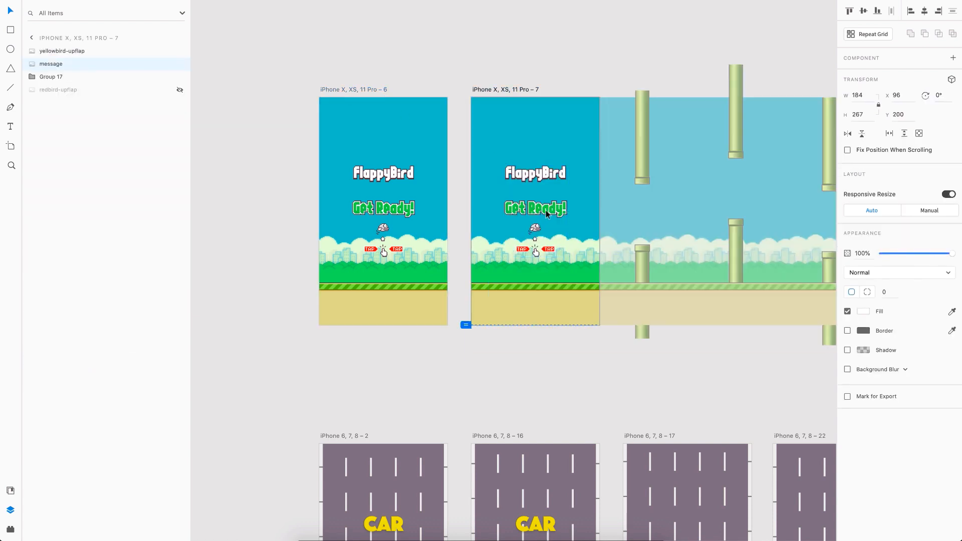
{"action": "key", "text": "0"}
{"action": "key", "text": "0"}
{"action": "left_click", "coordinate": [535, 228]}
{"action": "key", "text": "0"}
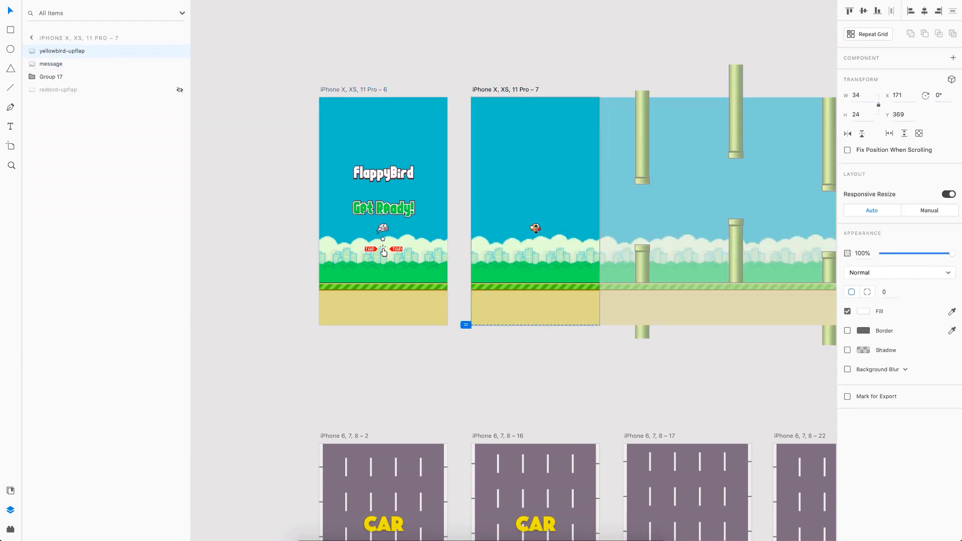
Step: Move the scenery group left on the second Flappy Bird artboard until the first pipe pair lines up with the bird, and duplicate the artboard
{"action": "scroll", "coordinate": [507, 235], "scroll_direction": "right", "scroll_amount": 3}
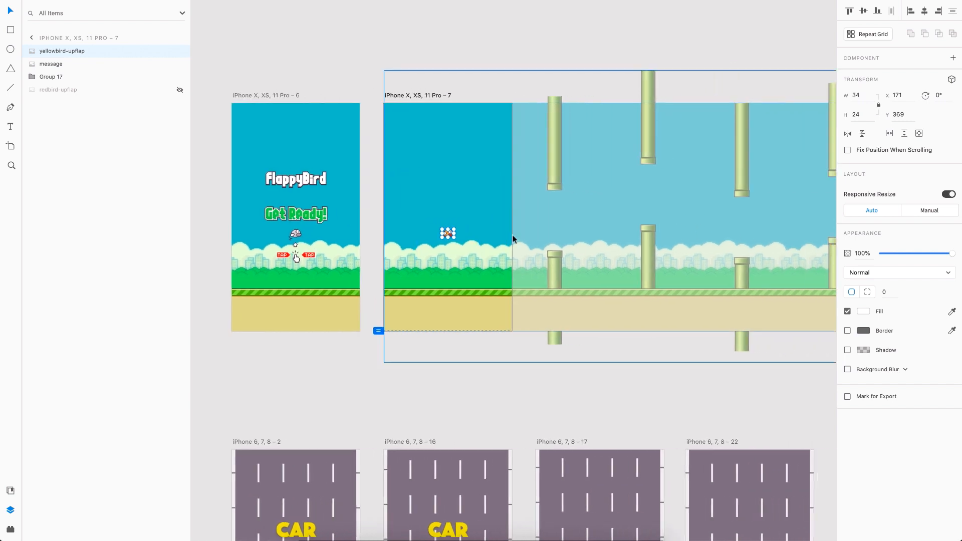
{"action": "left_click_drag", "start_coordinate": [675, 257], "coordinate": [569, 274]}
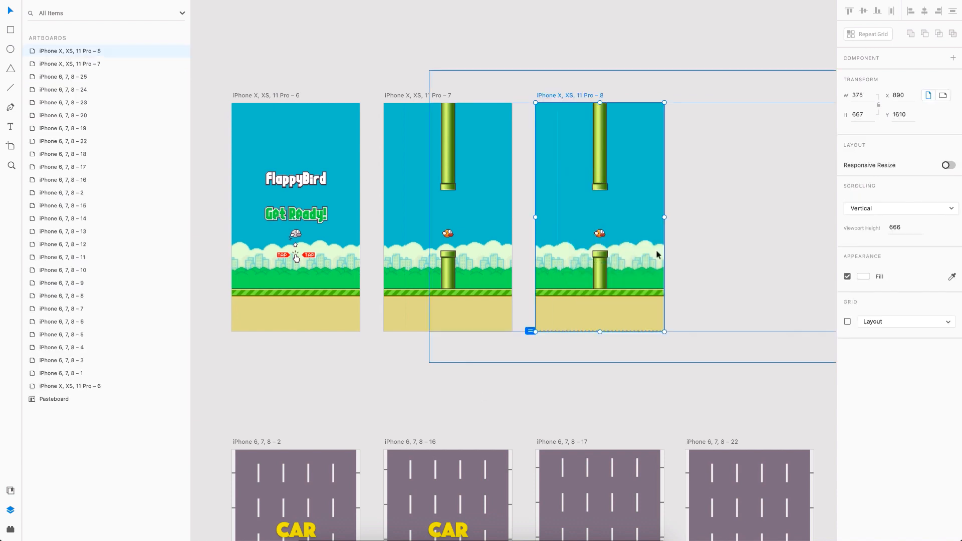
Step: On the third Flappy Bird artboard, move the scenery group left to X about -590 and raise the bird into the second pipe pair's gap
{"action": "left_click_drag", "start_coordinate": [660, 258], "coordinate": [565, 263]}
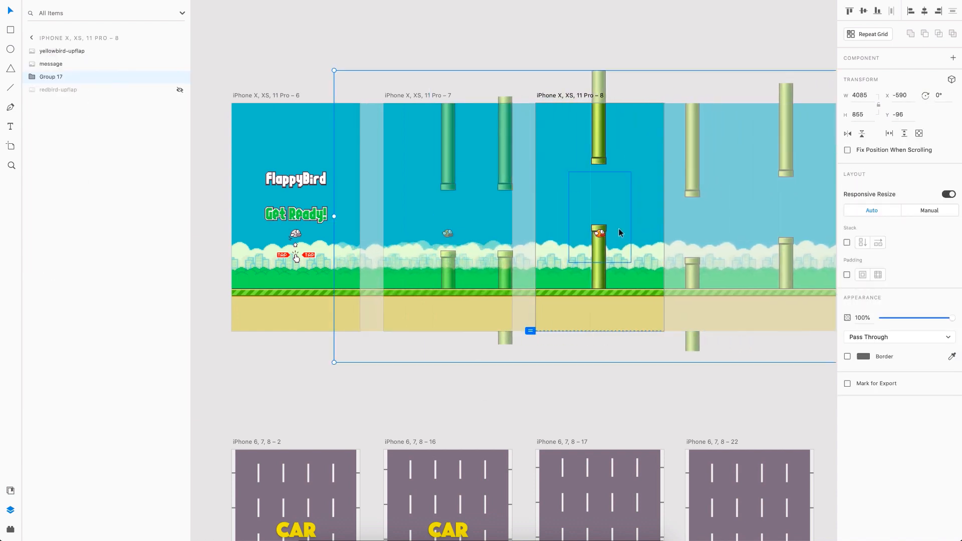
{"action": "left_click_drag", "start_coordinate": [601, 232], "coordinate": [601, 196]}
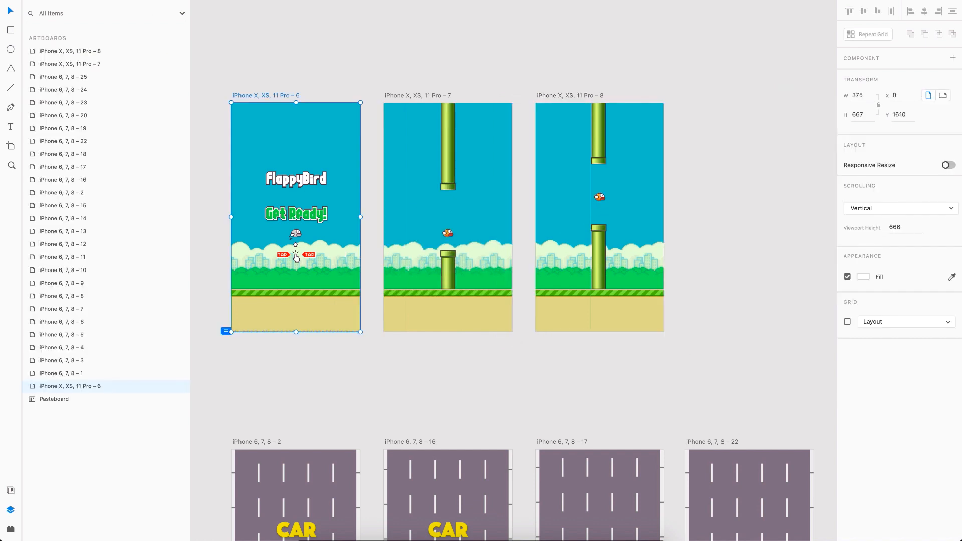
Step: In prototype mode, link the message image on the first Flappy Bird artboard to the second with a Tap trigger and Auto-Animate
{"action": "left_click", "coordinate": [133, 1]}
{"action": "left_click", "coordinate": [325, 221]}
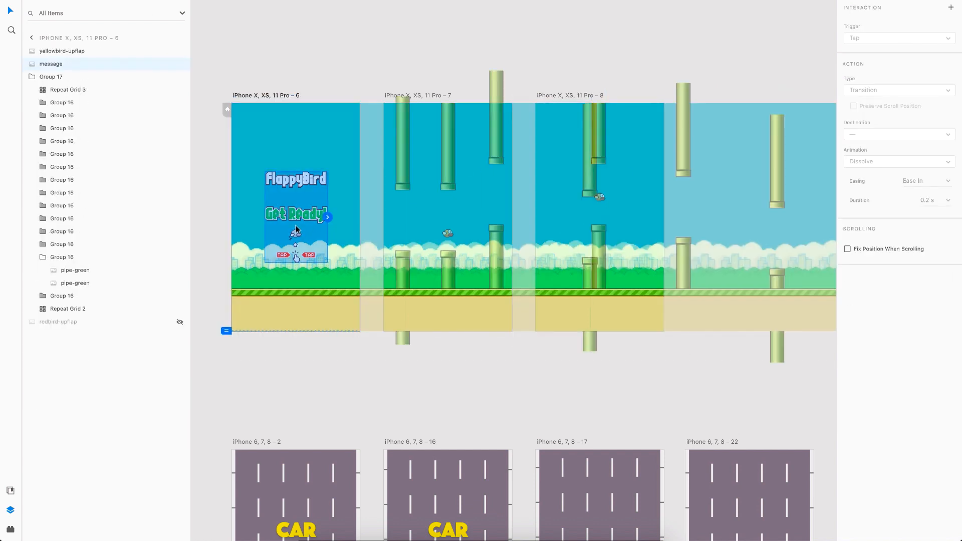
{"action": "left_click_drag", "start_coordinate": [328, 218], "coordinate": [466, 205]}
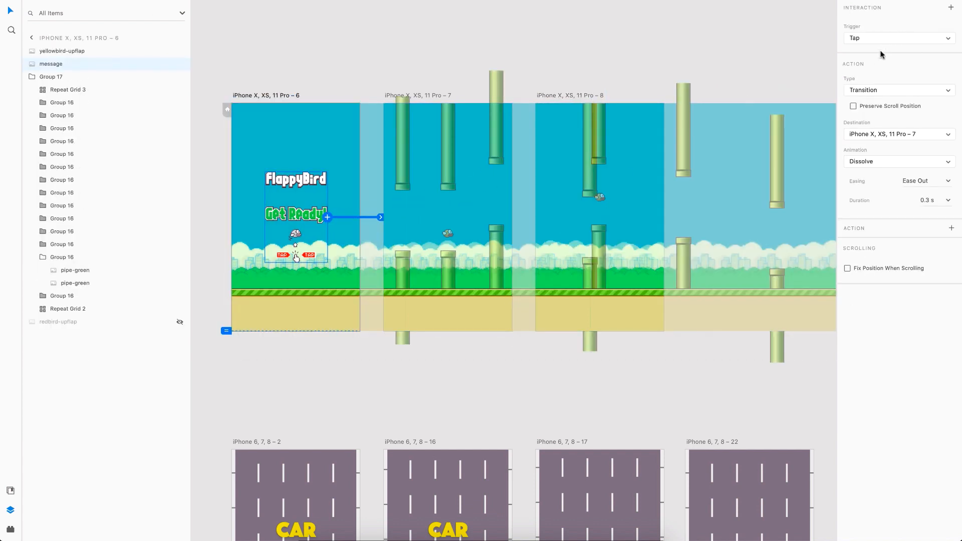
{"action": "left_click", "coordinate": [903, 93]}
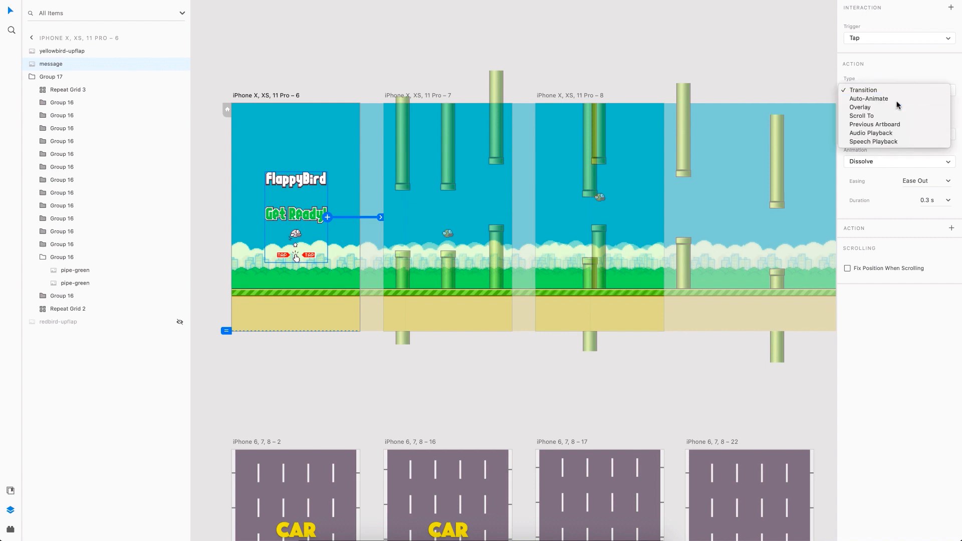
{"action": "left_click", "coordinate": [897, 99]}
Step: Link the second Flappy Bird artboard to the third with Auto-Animate, using a Keys & Gamepad trigger assigned to the Up arrow key
{"action": "left_click", "coordinate": [408, 95]}
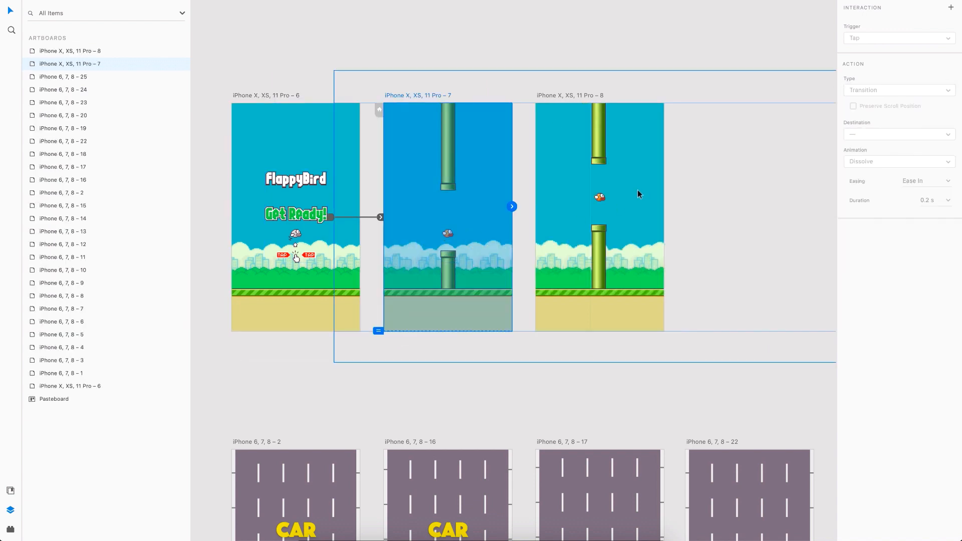
{"action": "left_click", "coordinate": [875, 38]}
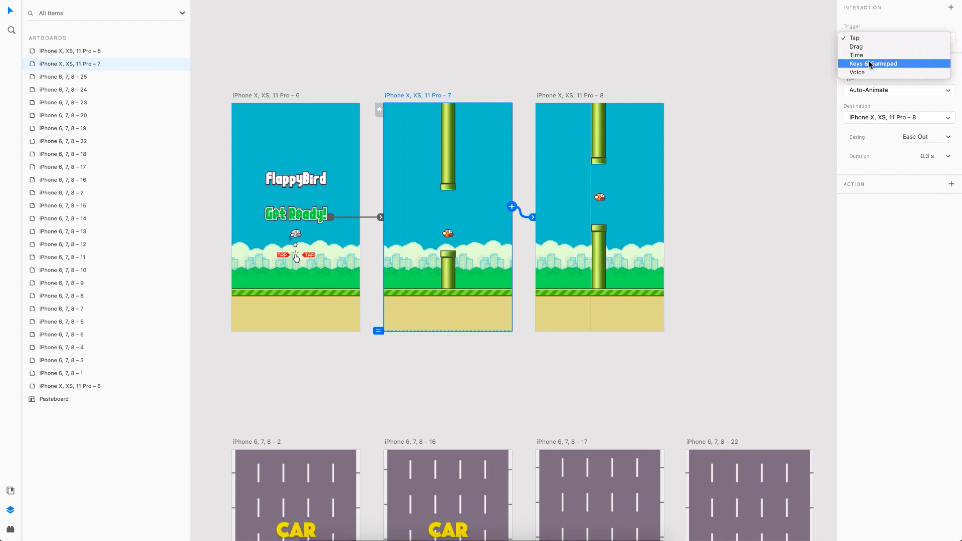
{"action": "left_click", "coordinate": [867, 65]}
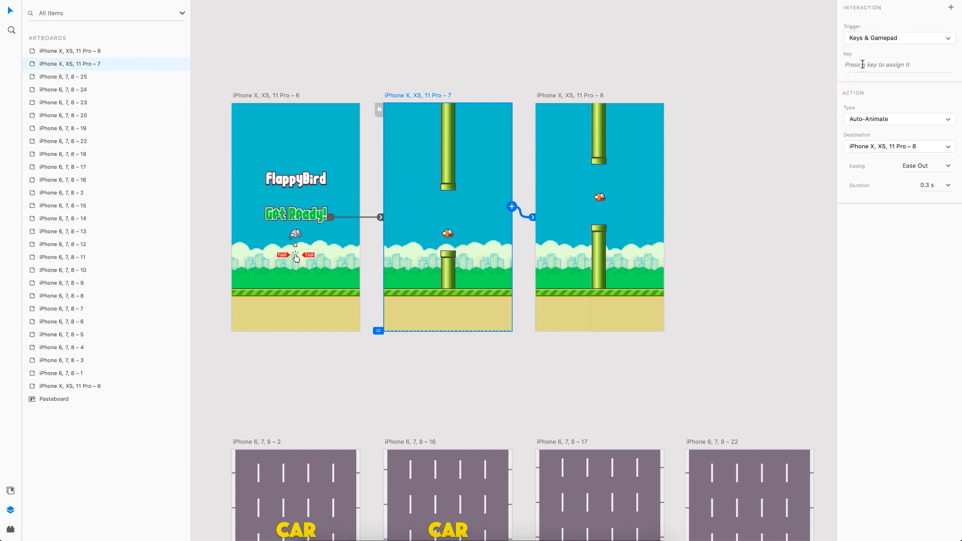
{"action": "left_click", "coordinate": [862, 65]}
{"action": "key", "text": "Up"}
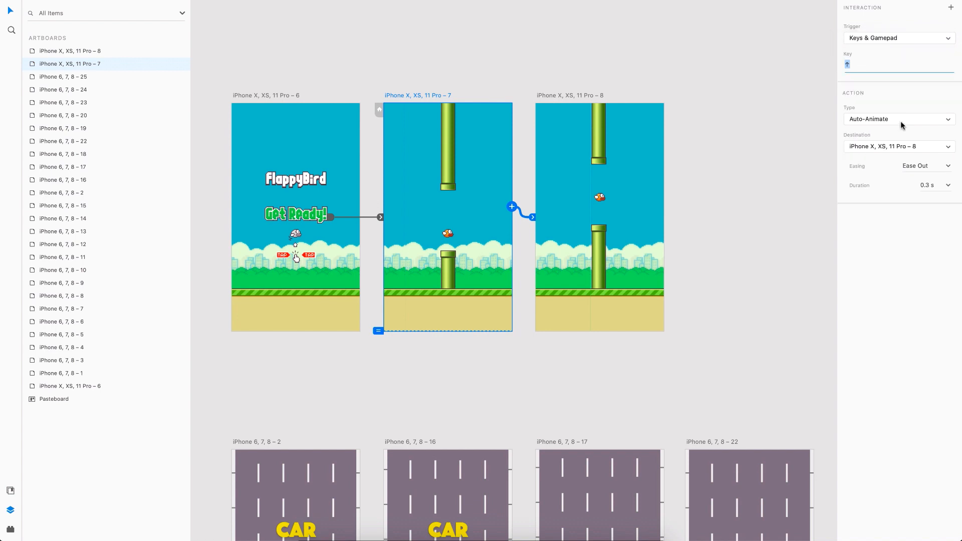
Step: Adjust the animation duration of the interaction between the second and third Flappy Bird artboards
{"action": "left_click", "coordinate": [948, 185]}
{"action": "left_click", "coordinate": [929, 233]}
{"action": "left_click", "coordinate": [949, 186]}
{"action": "left_click", "coordinate": [938, 218]}
Step: Preview the prototype from the first Flappy Bird artboard, play through to the third artboard, and close the preview
{"action": "left_click", "coordinate": [248, 95]}
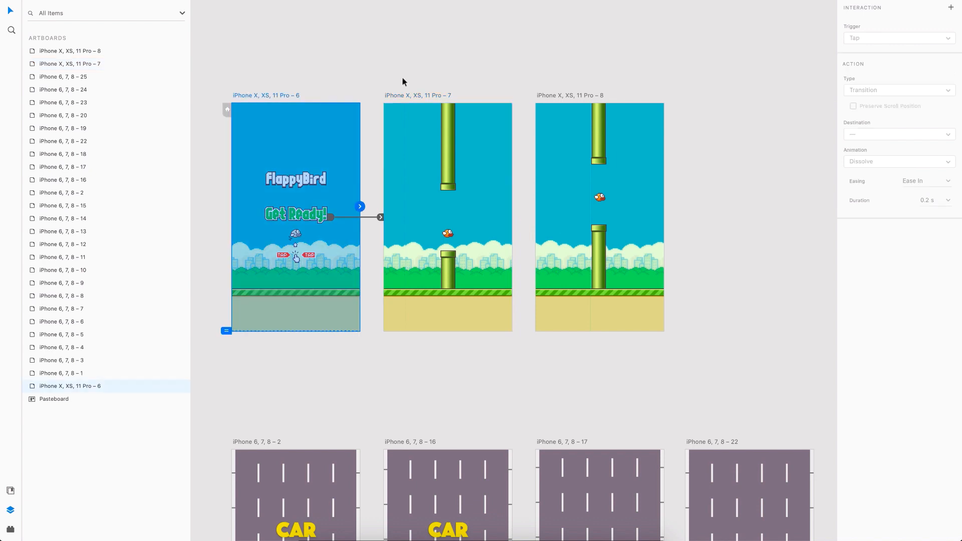
{"action": "key", "text": "super+Return"}
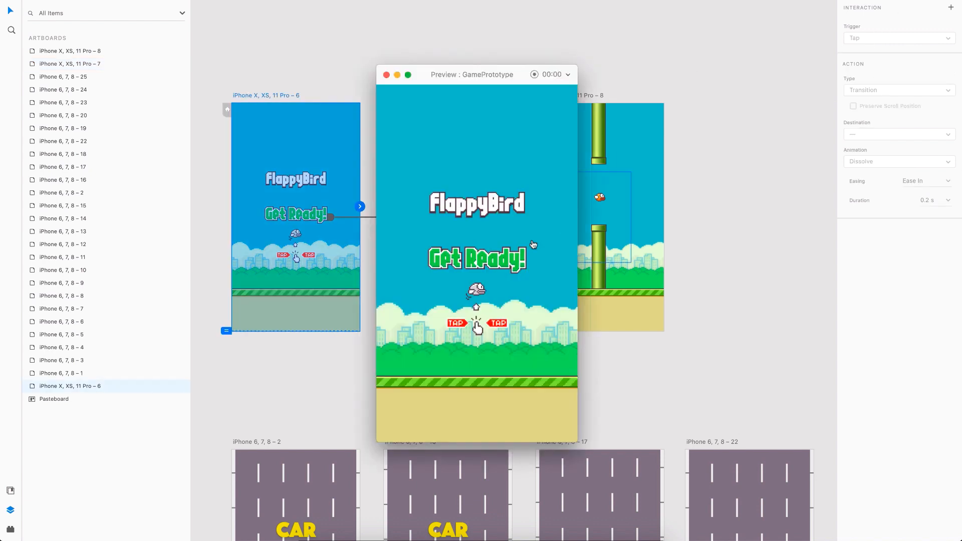
{"action": "left_click", "coordinate": [482, 292]}
{"action": "left_click", "coordinate": [482, 292]}
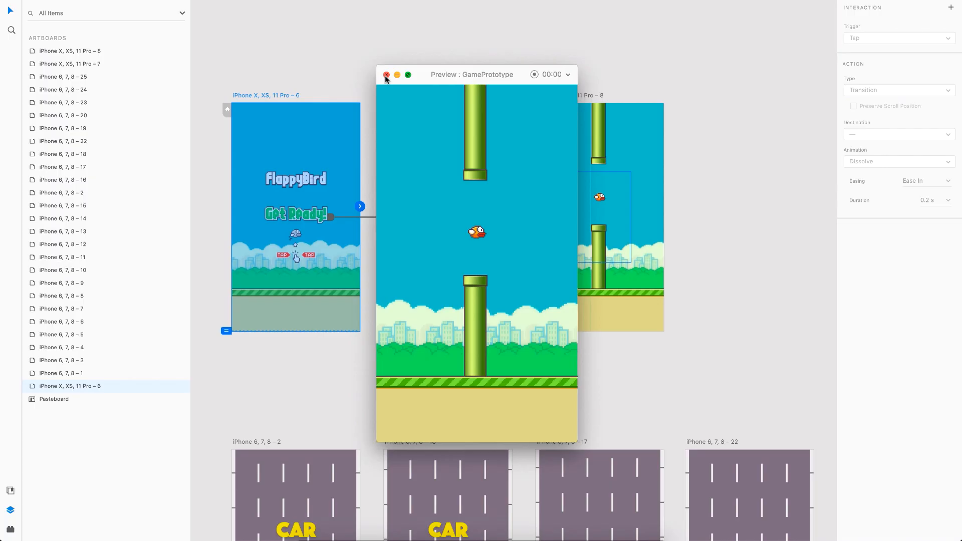
{"action": "left_click", "coordinate": [386, 75]}
Step: Look over the Flappy Bird, Car Racing and Tic Tac Toe artboard rows and the game asset credits, and clear the artboard selection
{"action": "scroll", "coordinate": [384, 80], "scroll_direction": "down", "scroll_amount": 5}
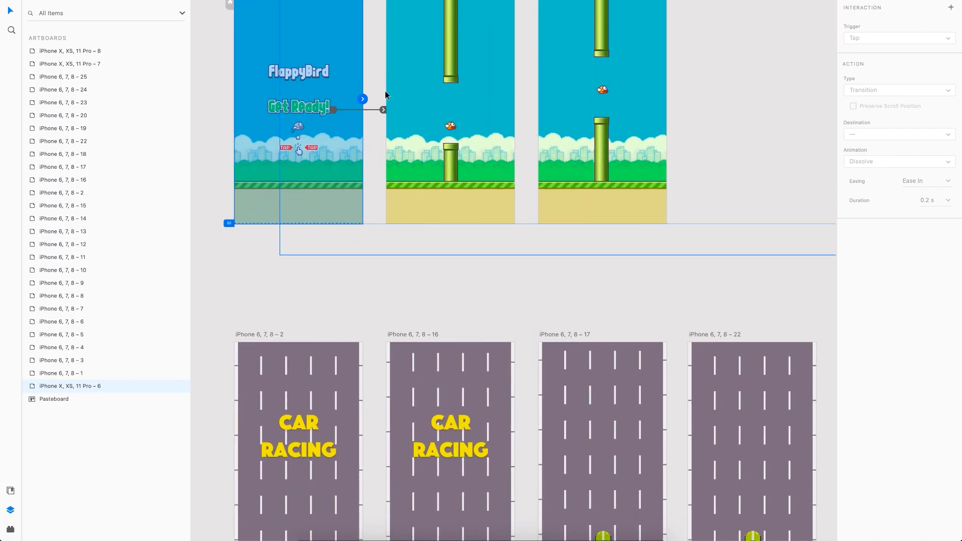
{"action": "scroll", "coordinate": [385, 91], "scroll_direction": "down", "scroll_amount": 1}
{"action": "scroll", "coordinate": [542, 283], "scroll_direction": "down", "scroll_amount": 3}
{"action": "scroll", "coordinate": [542, 282], "scroll_direction": "right", "scroll_amount": 2}
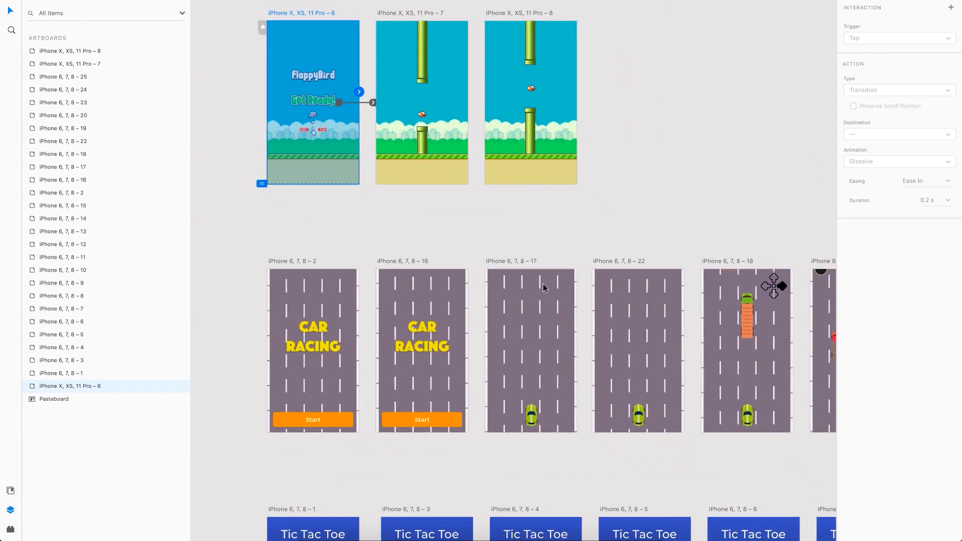
{"action": "scroll", "coordinate": [542, 284], "scroll_direction": "right", "scroll_amount": 1}
{"action": "scroll", "coordinate": [542, 283], "scroll_direction": "down", "scroll_amount": 2}
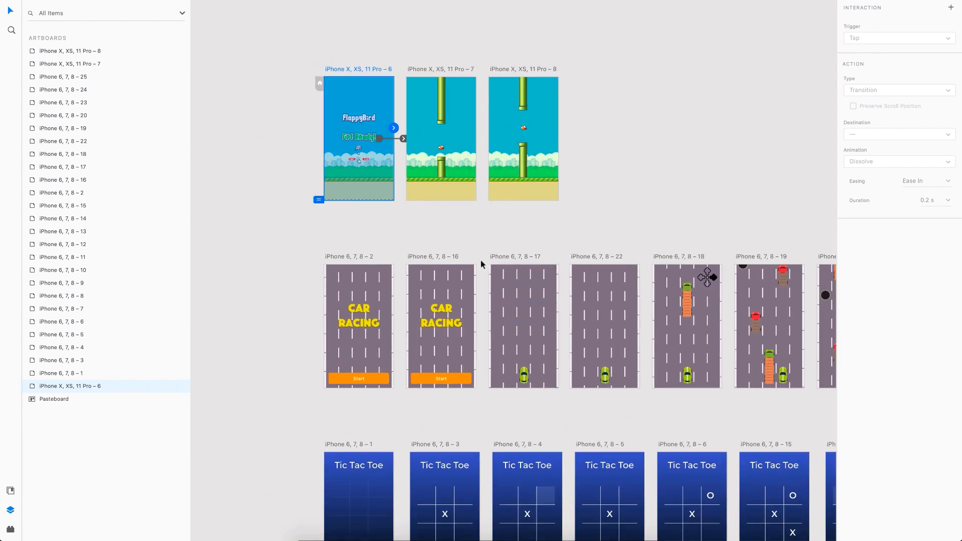
{"action": "scroll", "coordinate": [510, 223], "scroll_direction": "down", "scroll_amount": 3}
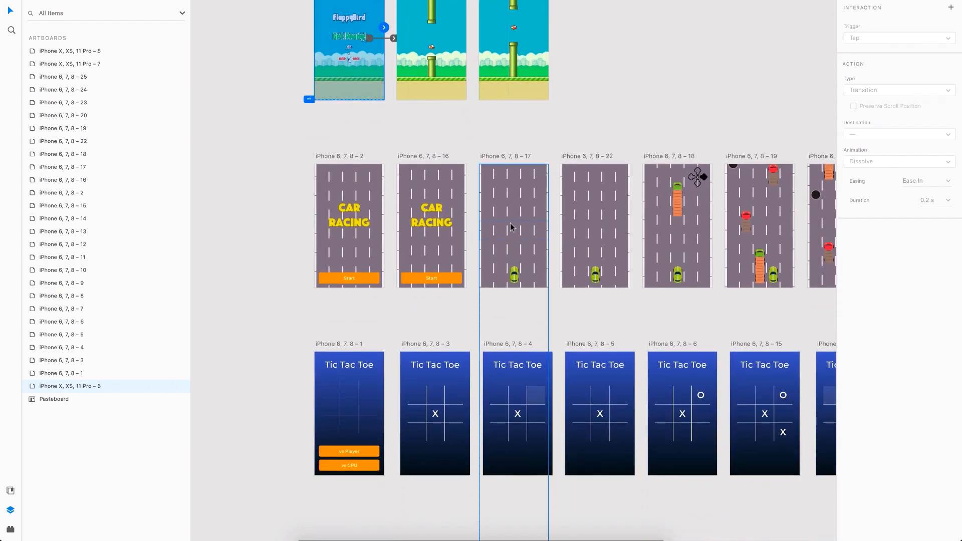
{"action": "scroll", "coordinate": [510, 223], "scroll_direction": "right", "scroll_amount": 2}
{"action": "scroll", "coordinate": [510, 223], "scroll_direction": "up", "scroll_amount": 1}
{"action": "scroll", "coordinate": [510, 223], "scroll_direction": "right", "scroll_amount": 1}
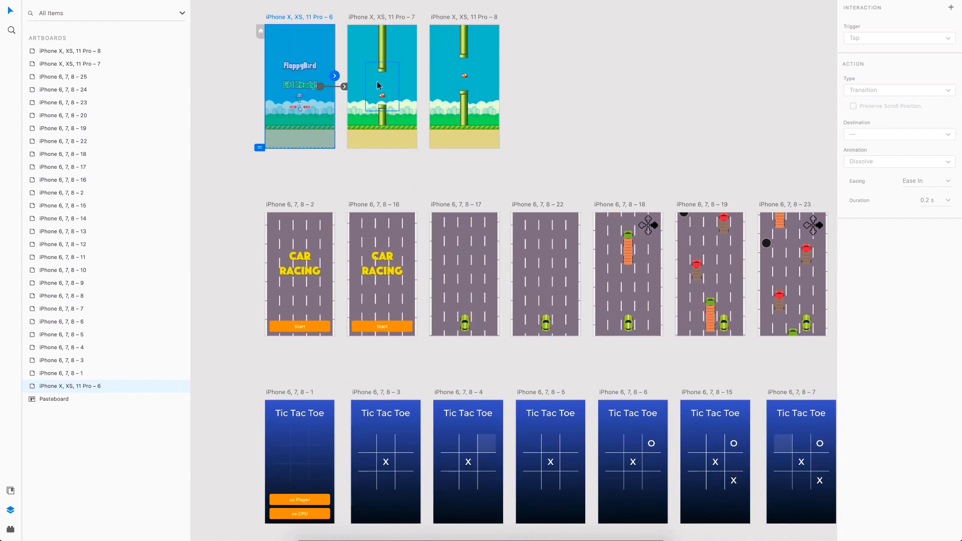
{"action": "scroll", "coordinate": [376, 85], "scroll_direction": "up", "scroll_amount": 3}
{"action": "scroll", "coordinate": [376, 85], "scroll_direction": "left", "scroll_amount": 1}
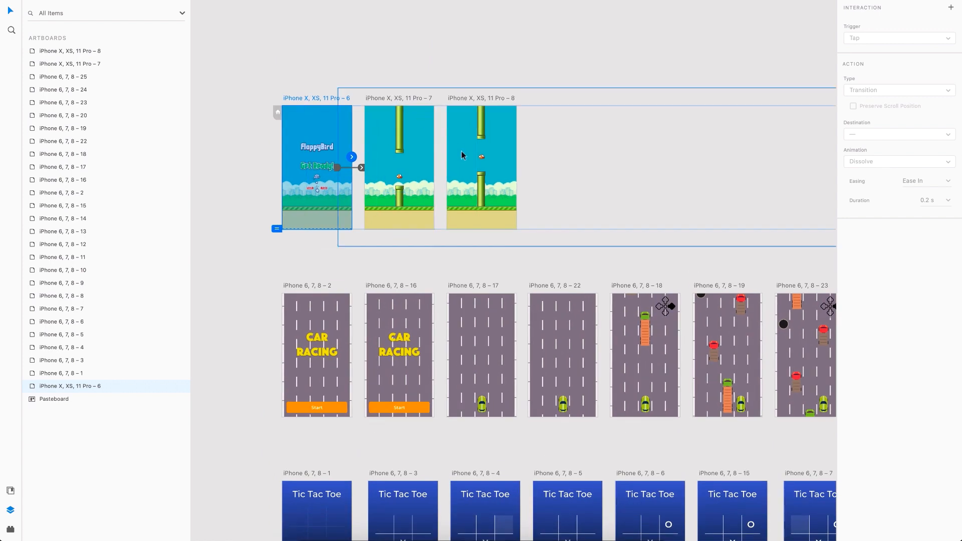
{"action": "scroll", "coordinate": [297, 90], "scroll_direction": "up", "scroll_amount": 20}
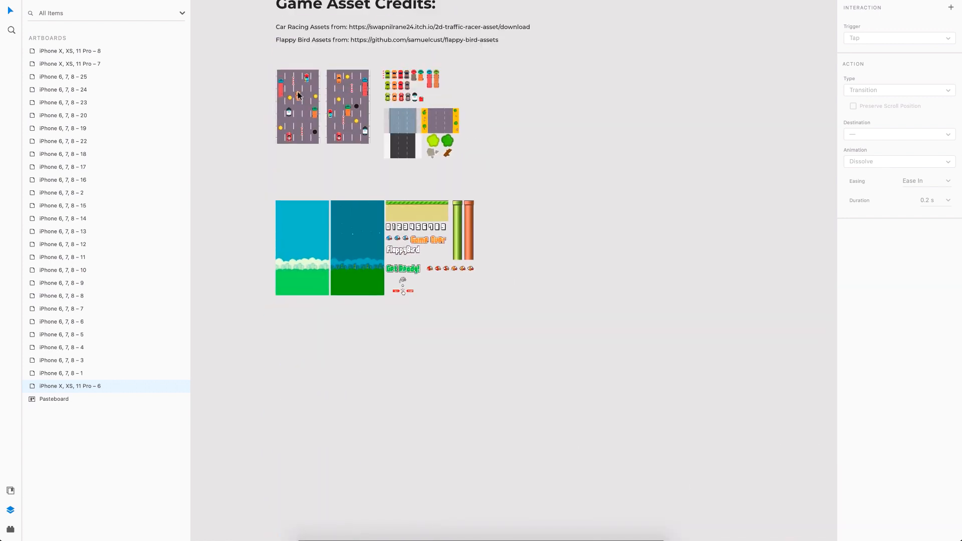
{"action": "scroll", "coordinate": [390, 258], "scroll_direction": "down", "scroll_amount": 20}
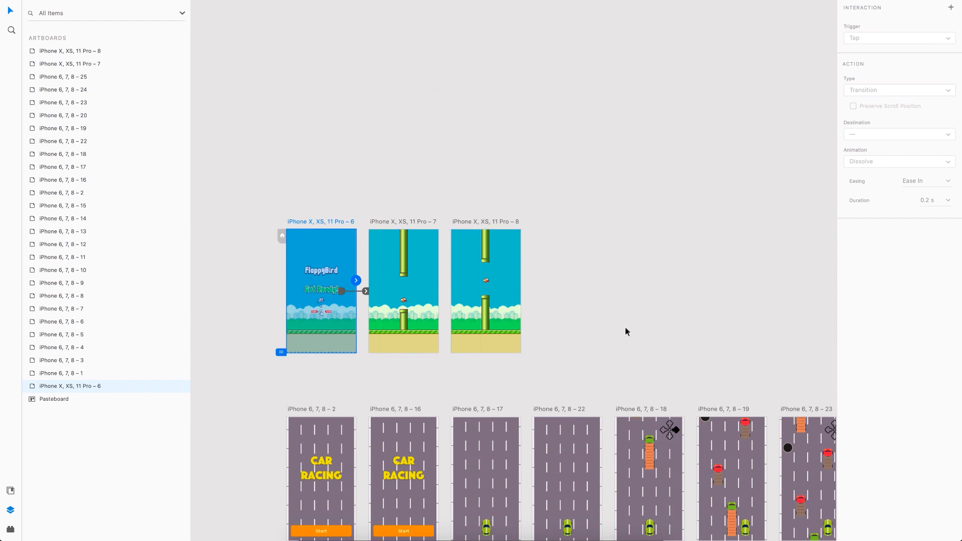
{"action": "left_click", "coordinate": [406, 185]}
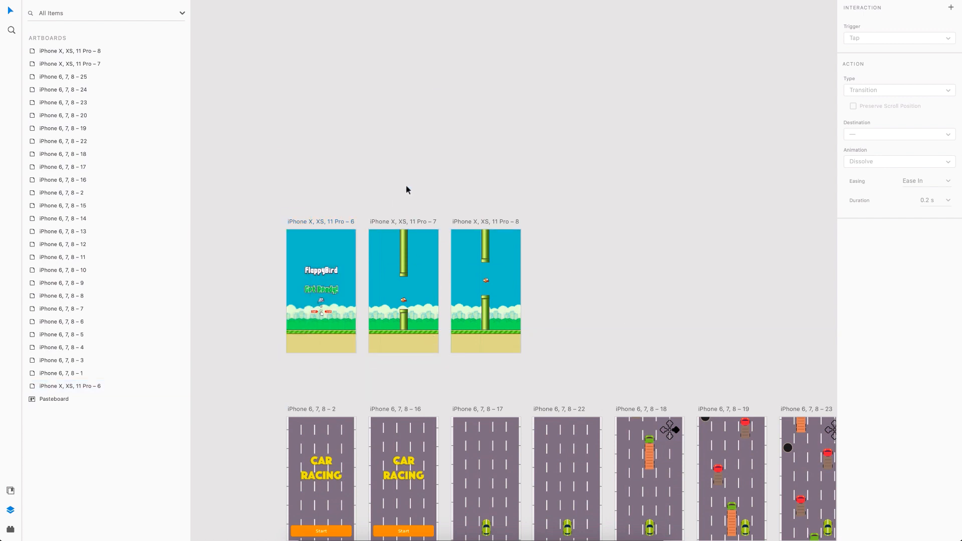